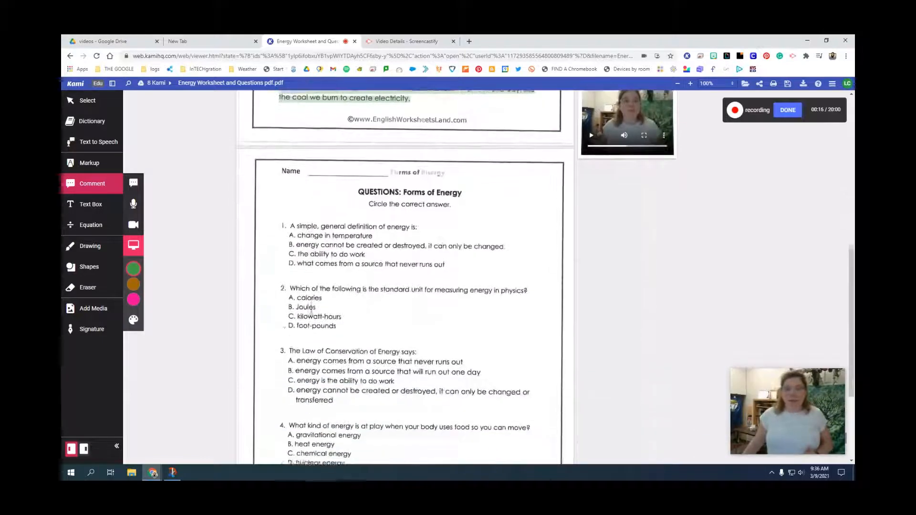
- Show the reading passage and the questions page of the worksheet while the screen capture comment is recording
{"action": "scroll", "coordinate": [286, 310], "scroll_direction": "down", "scroll_amount": 1}
{"action": "scroll", "coordinate": [286, 309], "scroll_direction": "up", "scroll_amount": 5}
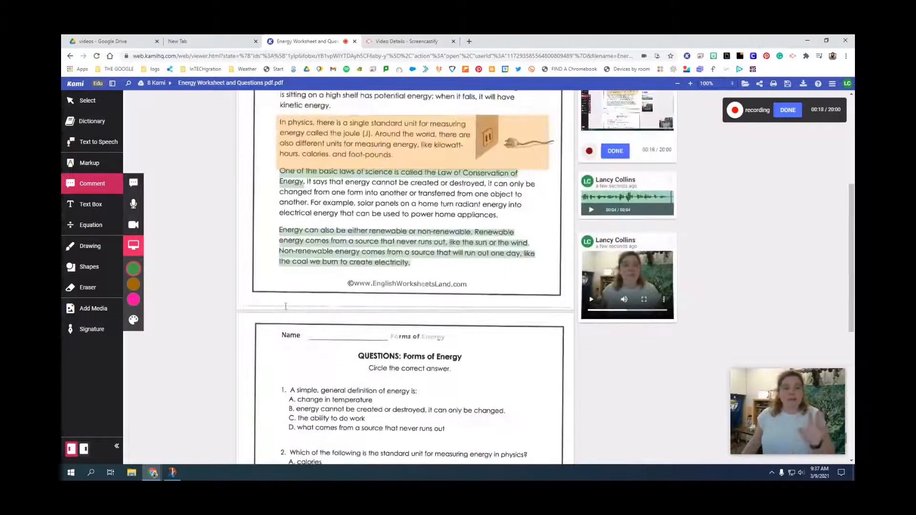
{"action": "scroll", "coordinate": [314, 208], "scroll_direction": "down", "scroll_amount": 3}
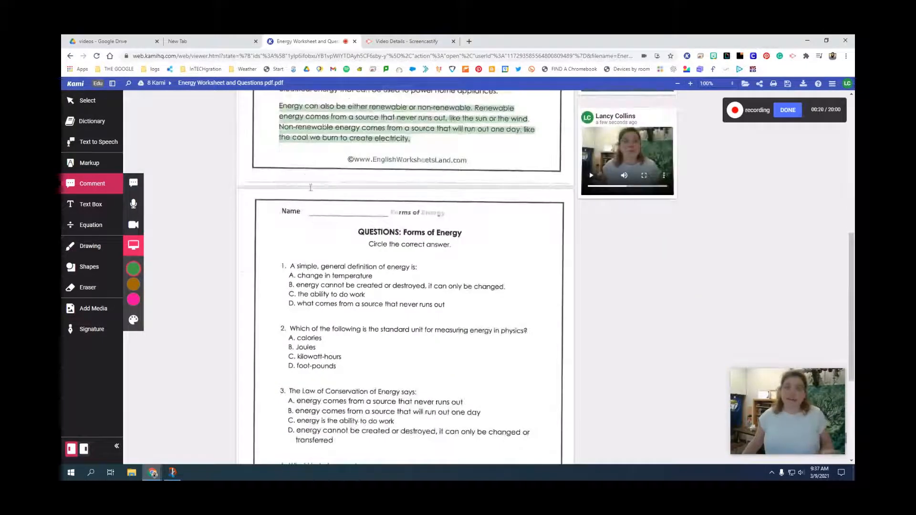
{"action": "scroll", "coordinate": [310, 207], "scroll_direction": "down", "scroll_amount": 2}
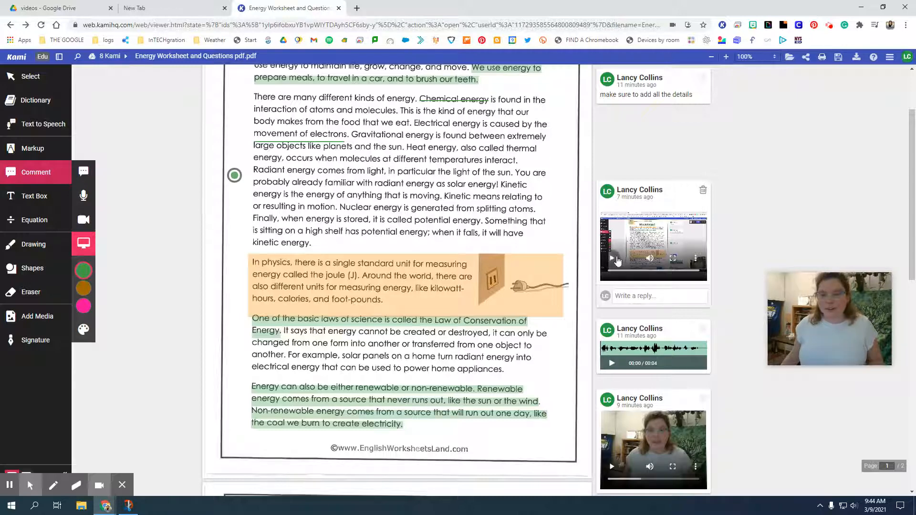
- Play the recorded screen capture comment, view it in full screen, and return to the worksheet
{"action": "left_click", "coordinate": [613, 259]}
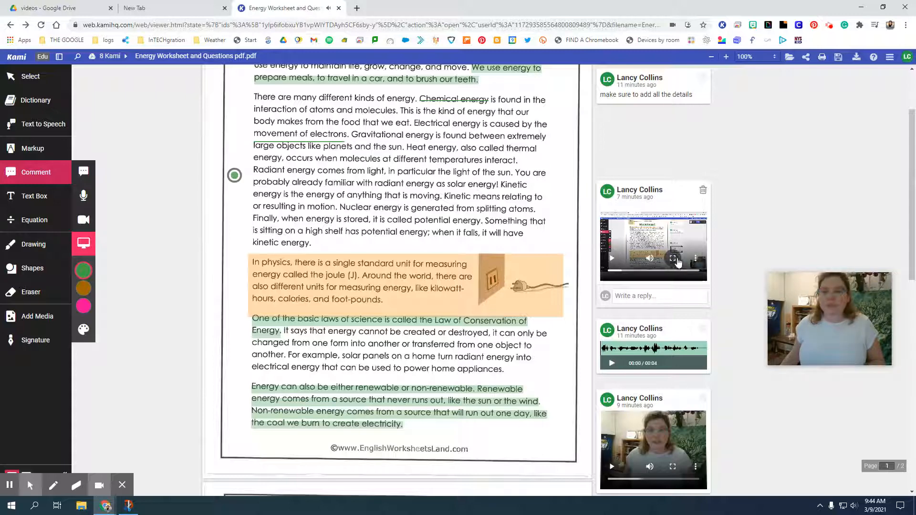
{"action": "left_click", "coordinate": [673, 259]}
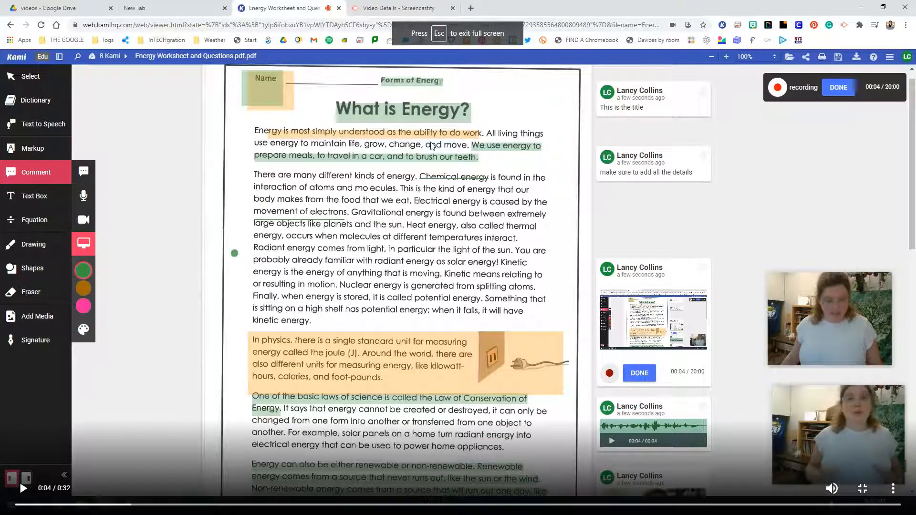
{"action": "key", "text": "Escape"}
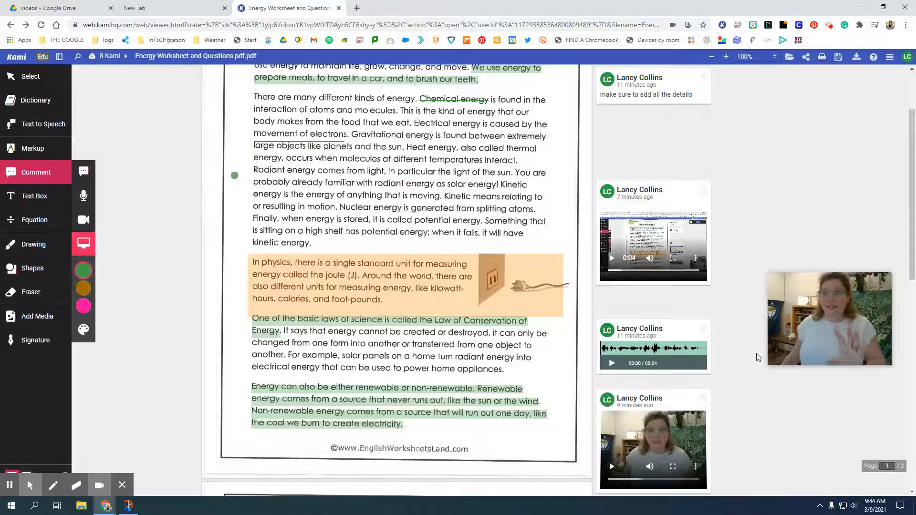
- Review both worksheet pages and select the green marker beside the passage to locate its screen capture comment
{"action": "scroll", "coordinate": [715, 317], "scroll_direction": "down", "scroll_amount": 2}
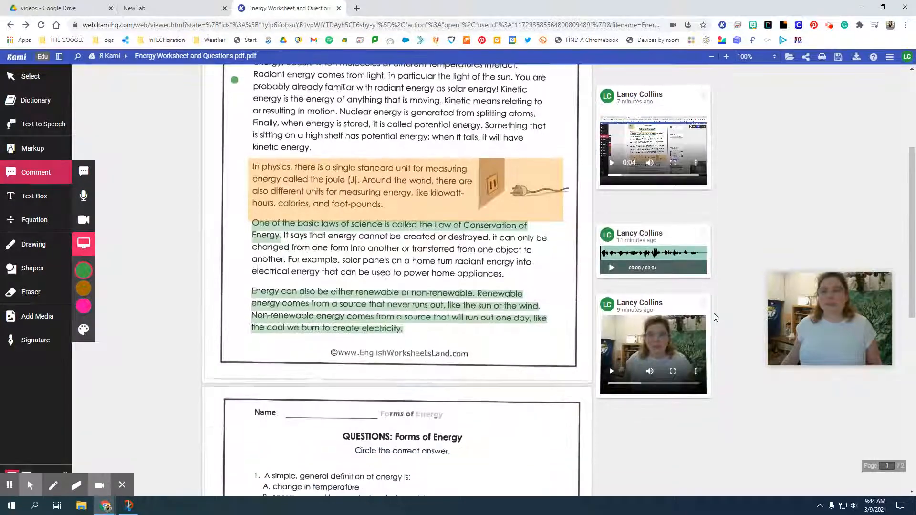
{"action": "scroll", "coordinate": [715, 316], "scroll_direction": "down", "scroll_amount": 8}
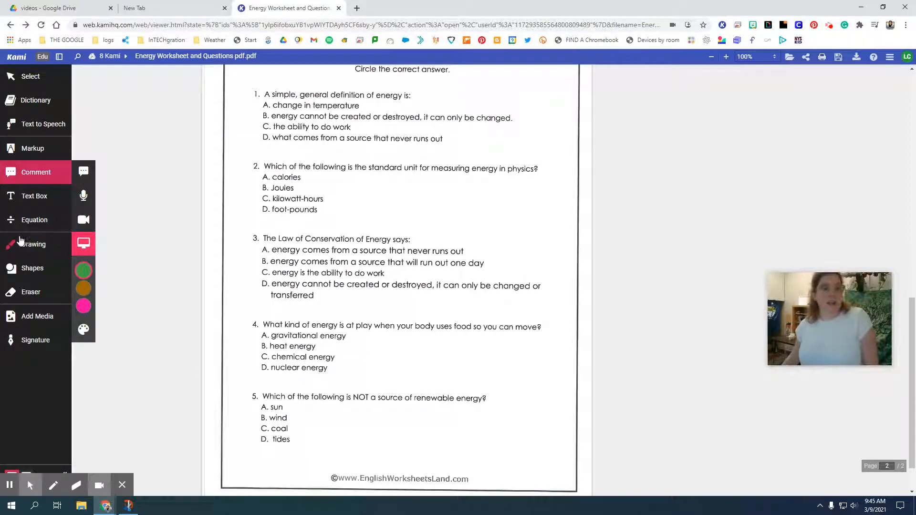
{"action": "left_click", "coordinate": [83, 247]}
{"action": "scroll", "coordinate": [276, 287], "scroll_direction": "up", "scroll_amount": 9}
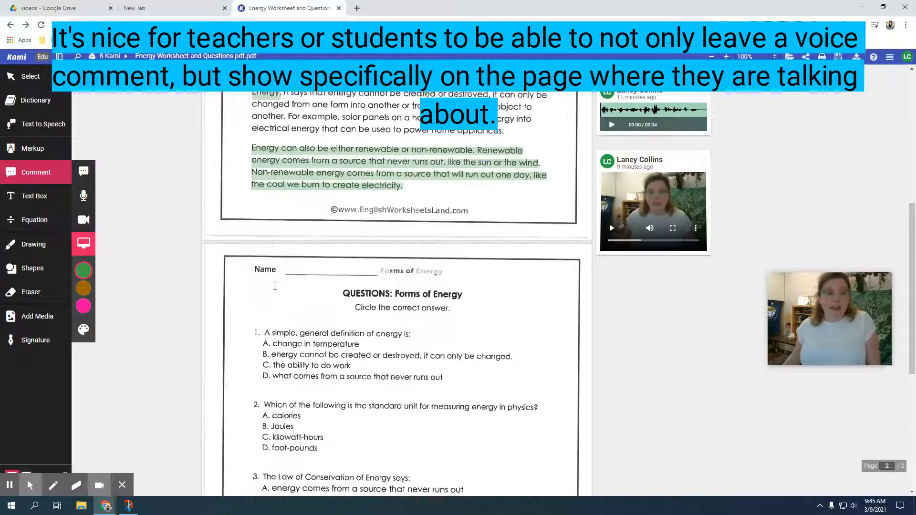
{"action": "scroll", "coordinate": [219, 195], "scroll_direction": "up", "scroll_amount": 2}
{"action": "left_click", "coordinate": [235, 224]}
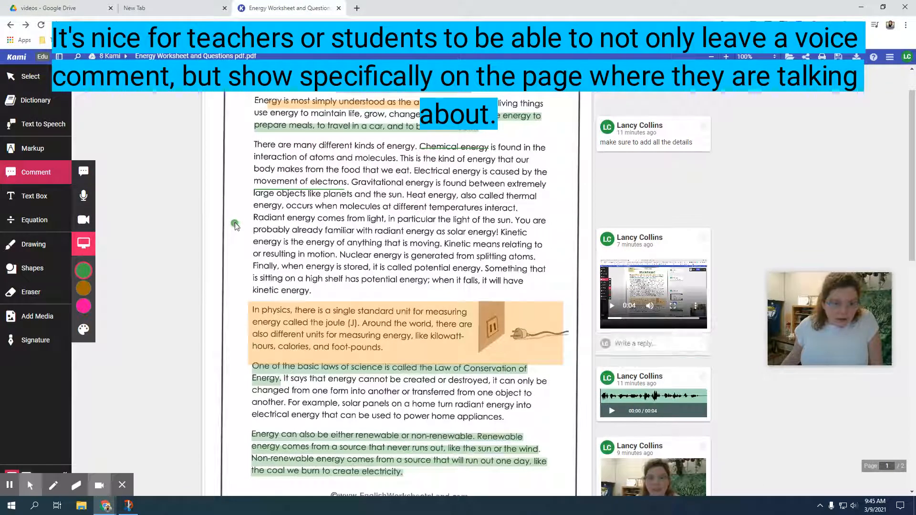
{"action": "scroll", "coordinate": [236, 224], "scroll_direction": "down", "scroll_amount": 1}
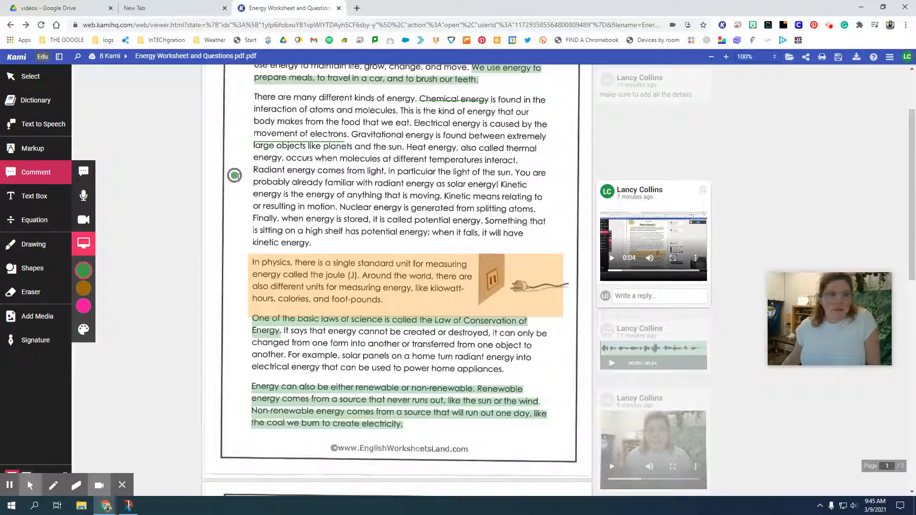
- Set the screen capture comment colour to brown, and leave commenting for the Select tool
{"action": "left_click", "coordinate": [82, 290]}
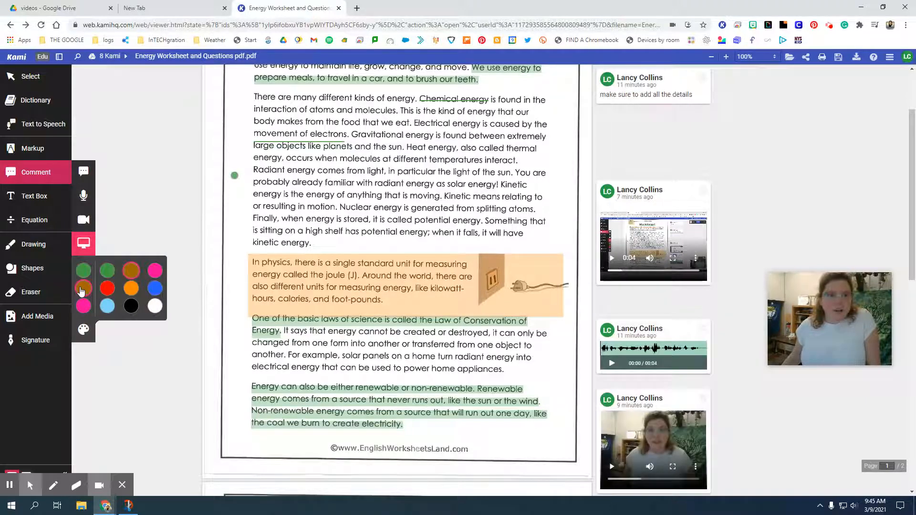
{"action": "left_click", "coordinate": [82, 289]}
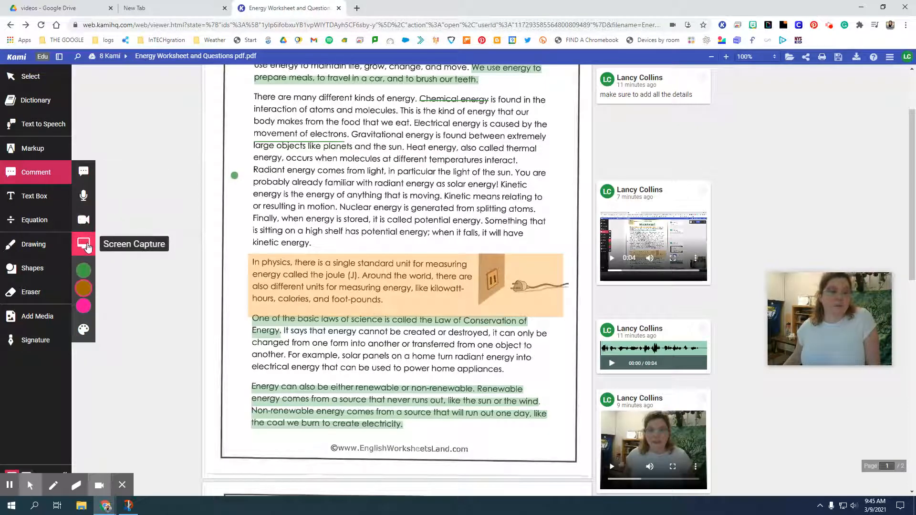
{"action": "left_click", "coordinate": [41, 80]}
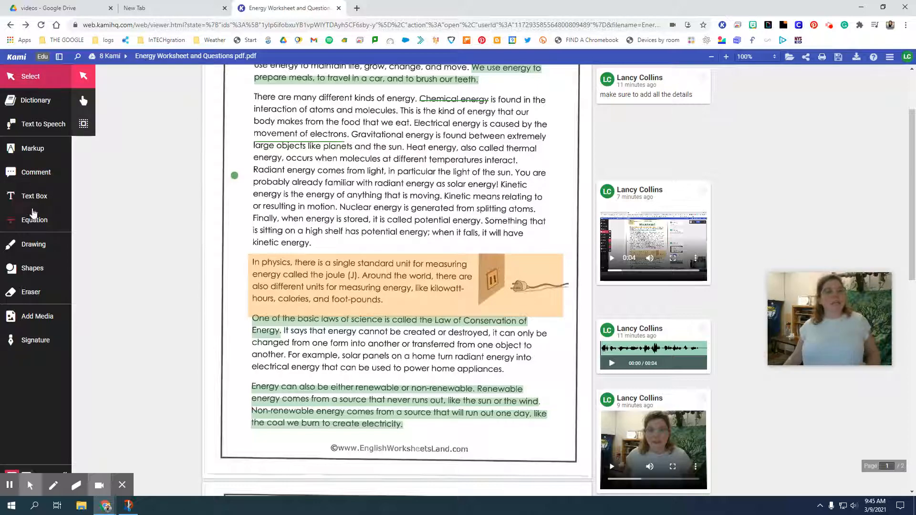
- Mark answer C, "the ability to do work", in question 1 with a green box highlight
{"action": "scroll", "coordinate": [569, 398], "scroll_direction": "down", "scroll_amount": 12}
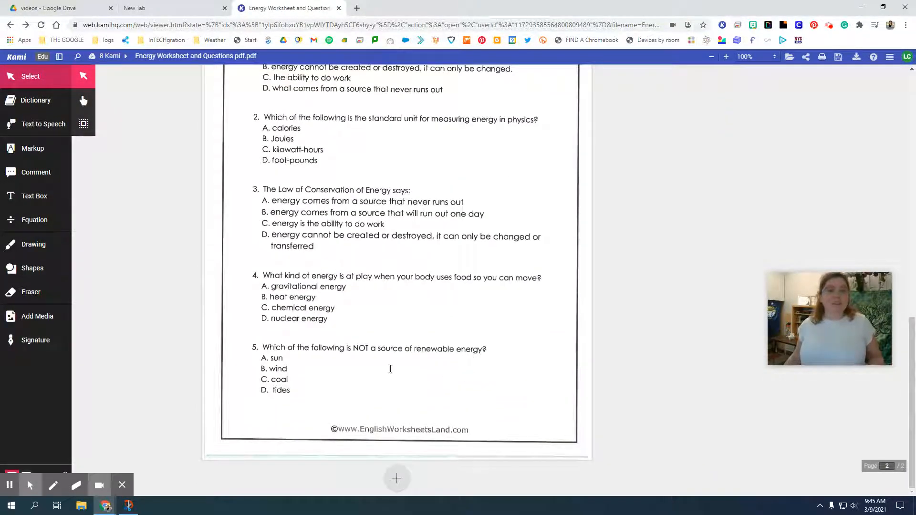
{"action": "scroll", "coordinate": [391, 369], "scroll_direction": "up", "scroll_amount": 1}
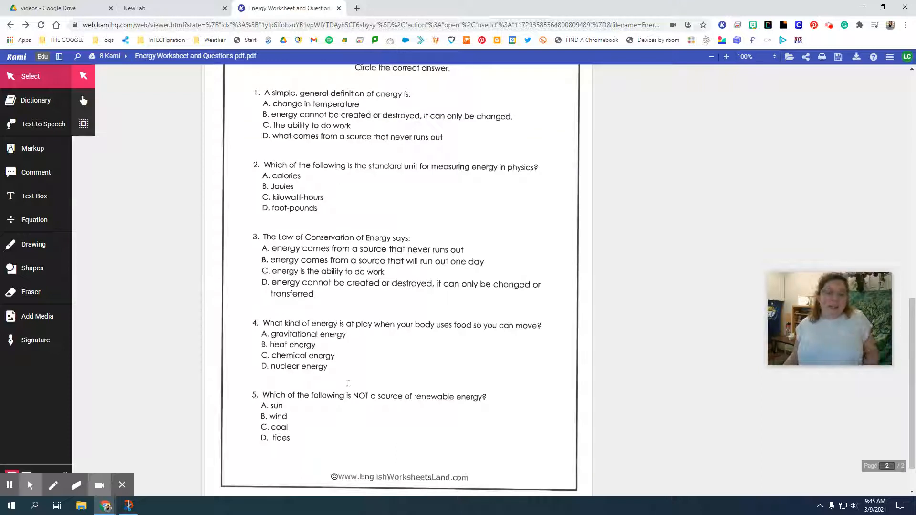
{"action": "left_click", "coordinate": [26, 149]}
{"action": "left_click", "coordinate": [90, 173]}
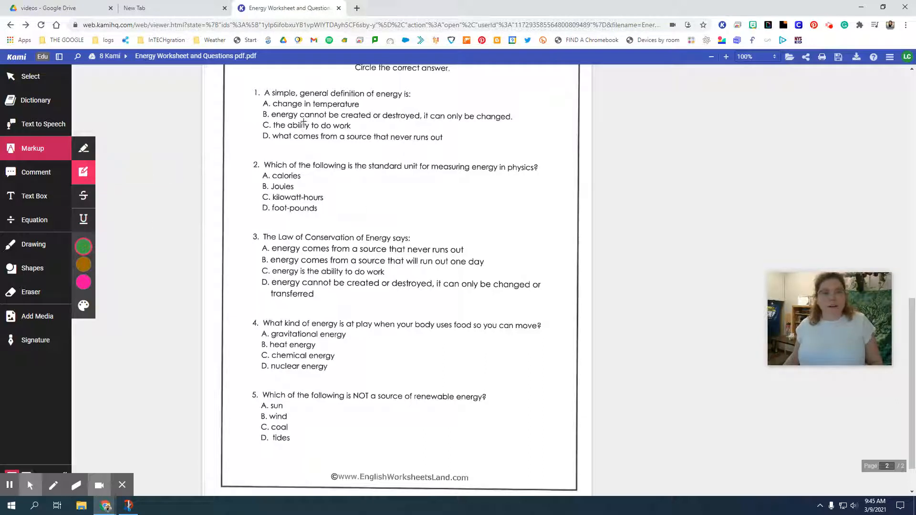
{"action": "left_click_drag", "start_coordinate": [261, 122], "coordinate": [358, 130]}
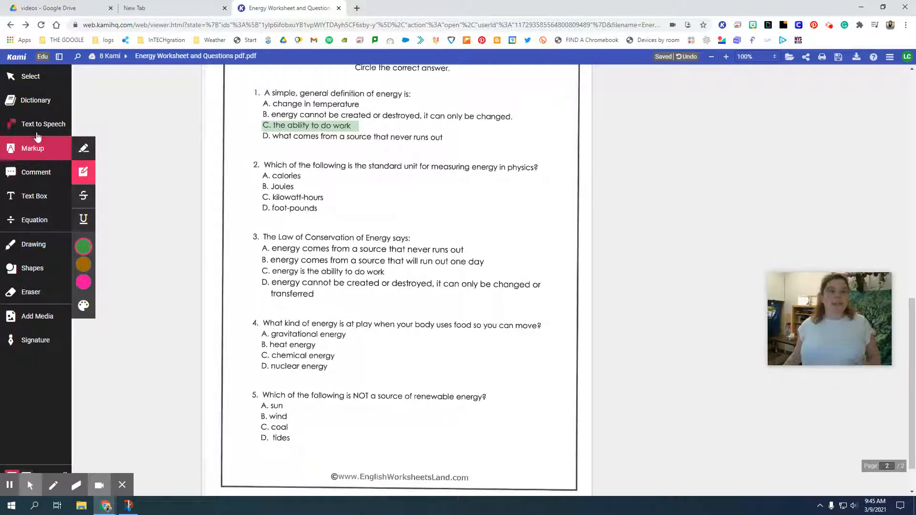
- Add a text box reading "Oil" in black at size 14 beside the answer choices of question 5
{"action": "left_click", "coordinate": [41, 202]}
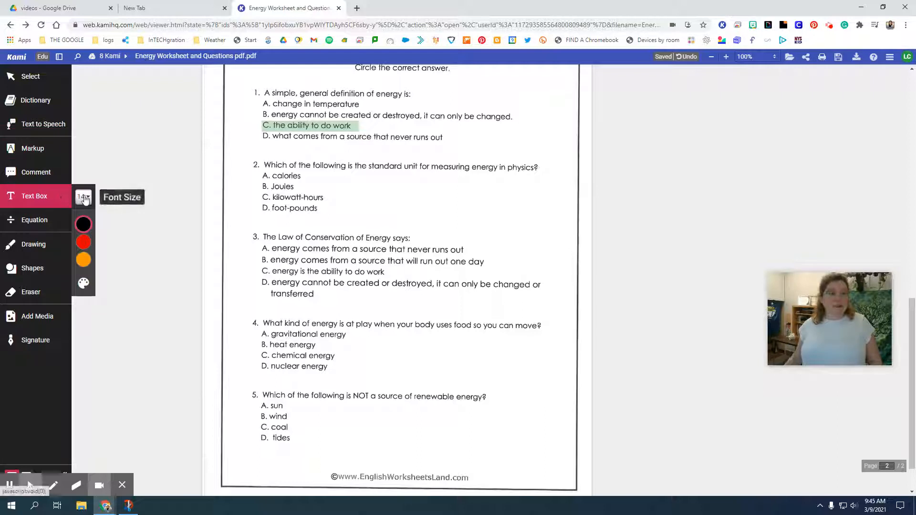
{"action": "mouse_move", "coordinate": [84, 243]}
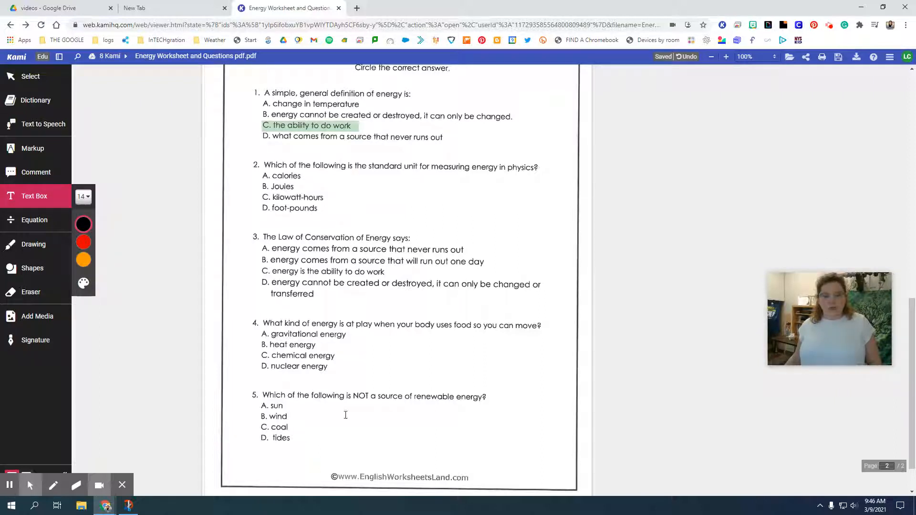
{"action": "left_click", "coordinate": [304, 418]}
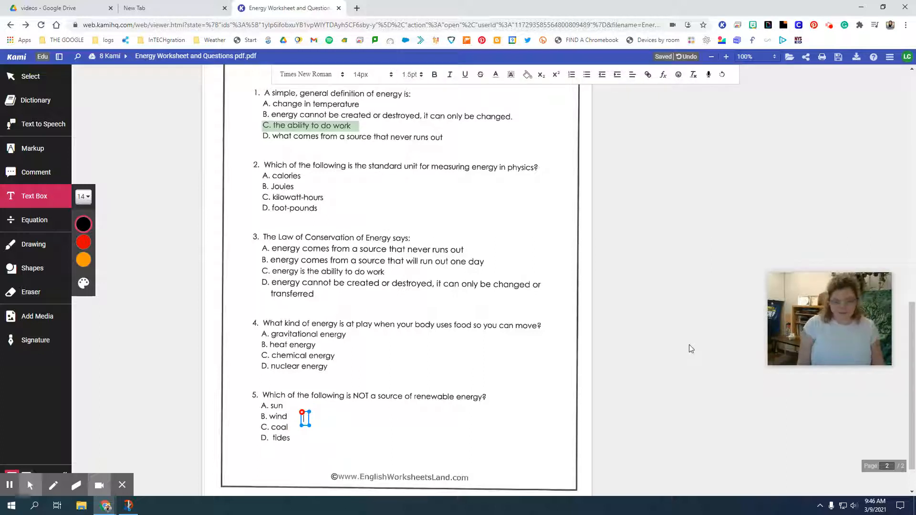
{"action": "type", "text": "a"}
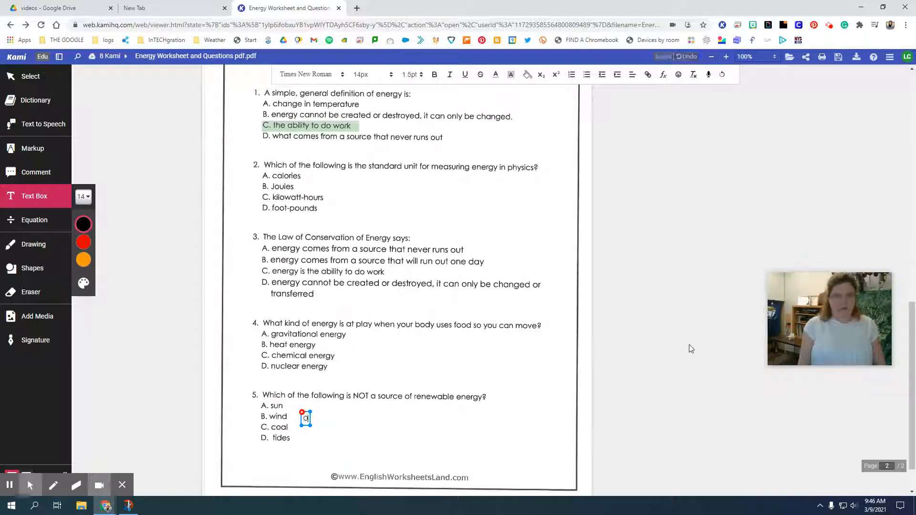
{"action": "type", "text": "il"}
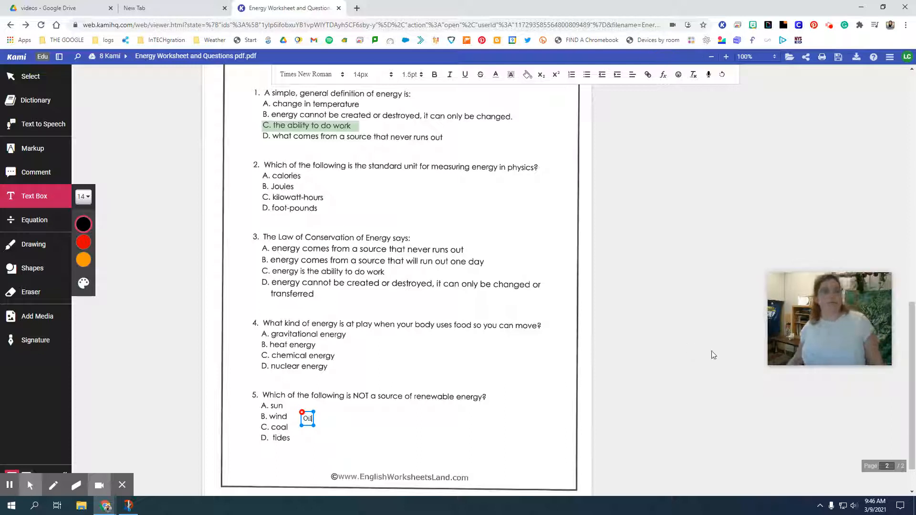
{"action": "left_click", "coordinate": [371, 450]}
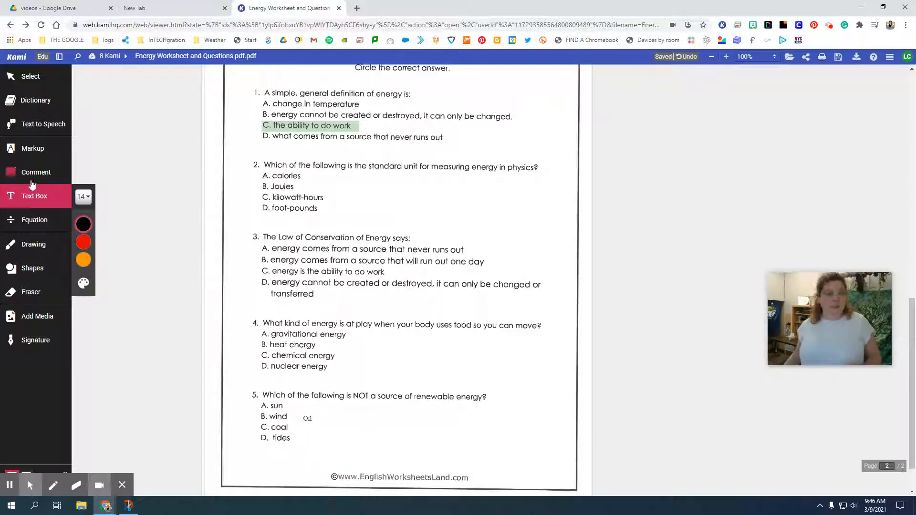
- Add a text box under question 5 reading "Name the three types of energy we learned about in class below."
{"action": "left_click", "coordinate": [405, 419]}
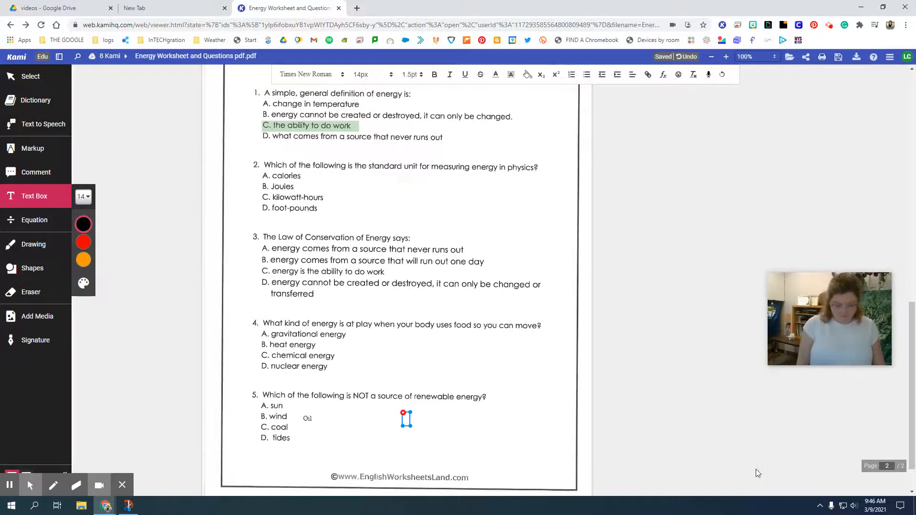
{"action": "type", "text": "Name the thr"}
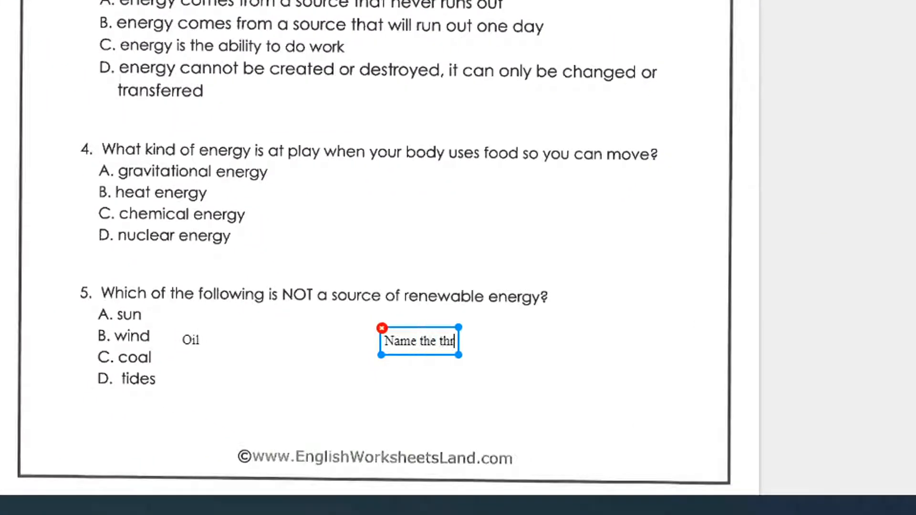
{"action": "type", "text": "ee types of en"}
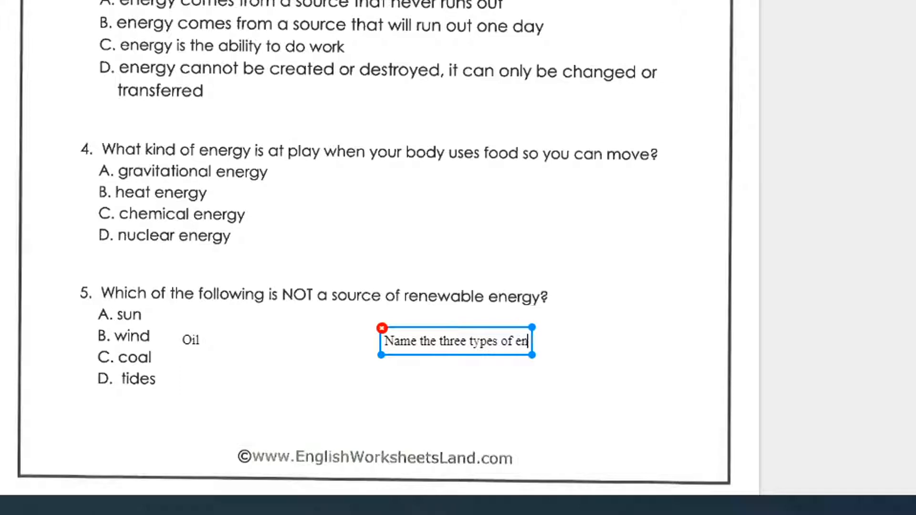
{"action": "type", "text": "ergy we lea"}
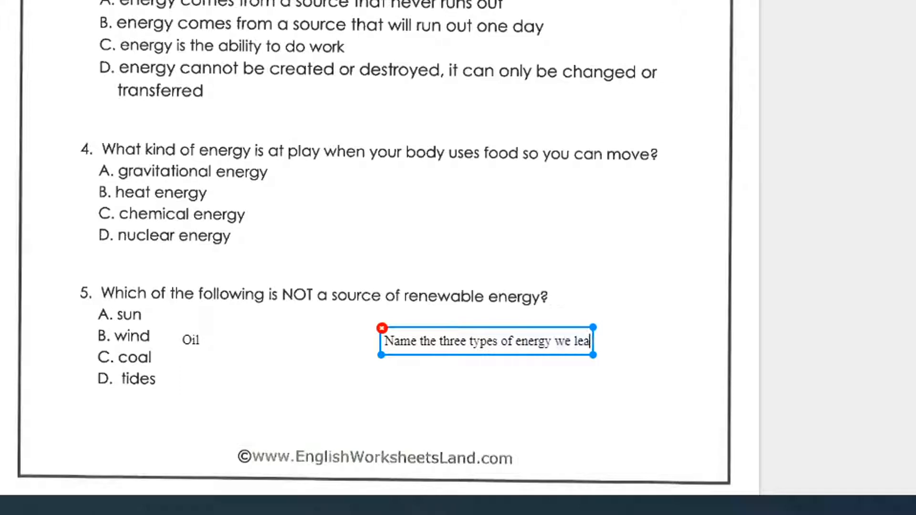
{"action": "type", "text": "rned about in class "}
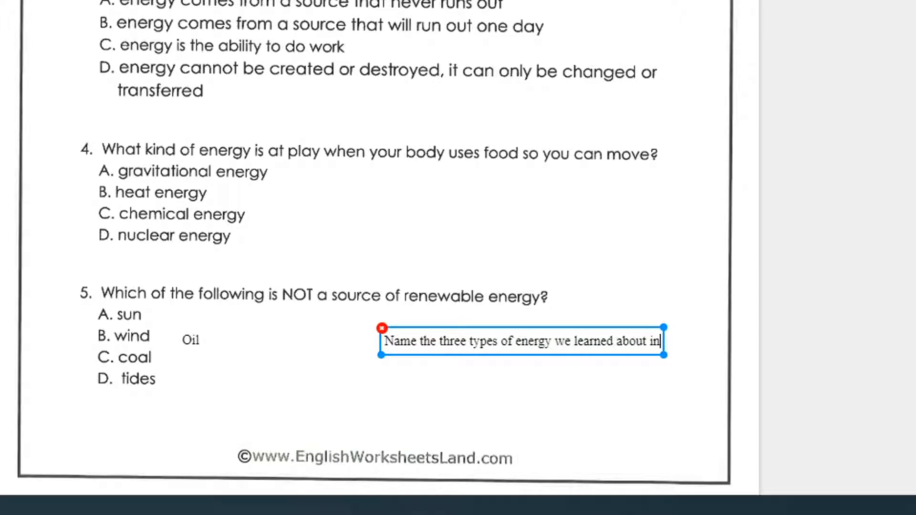
{"action": "type", "text": "below."}
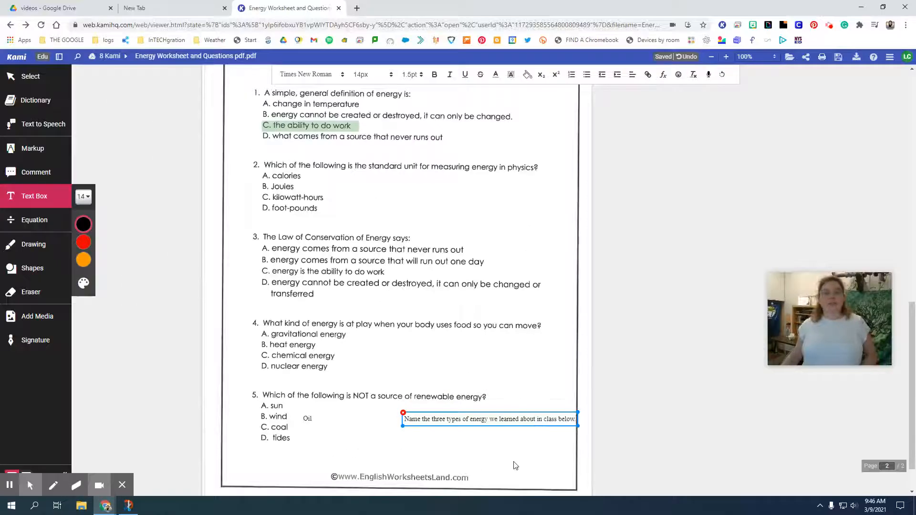
{"action": "left_click", "coordinate": [28, 77]}
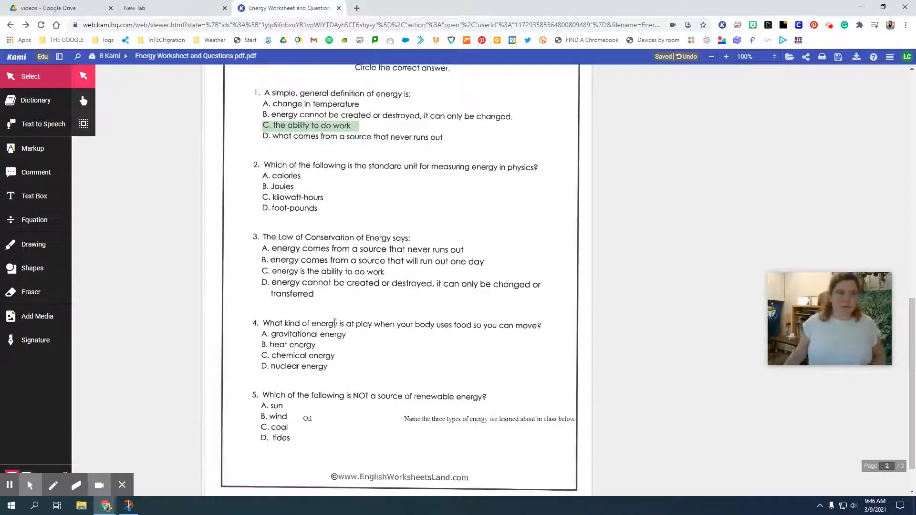
- Open the Equation tool's symbol palette and look through the available math symbols
{"action": "left_click", "coordinate": [64, 224]}
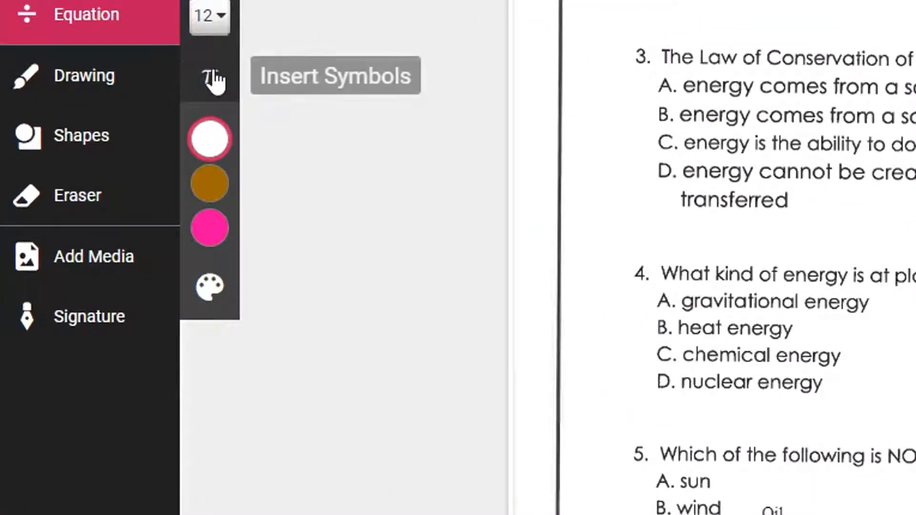
{"action": "left_click", "coordinate": [212, 80]}
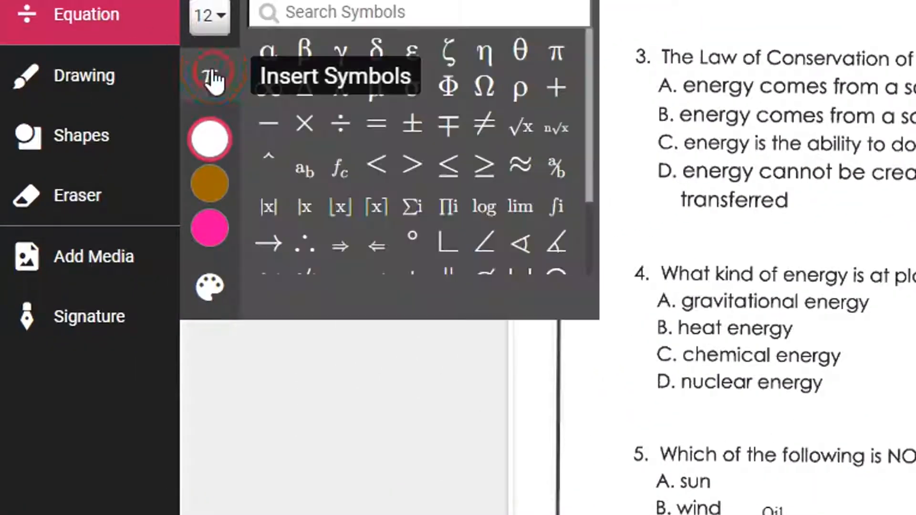
{"action": "scroll", "coordinate": [481, 191], "scroll_direction": "down", "scroll_amount": 3}
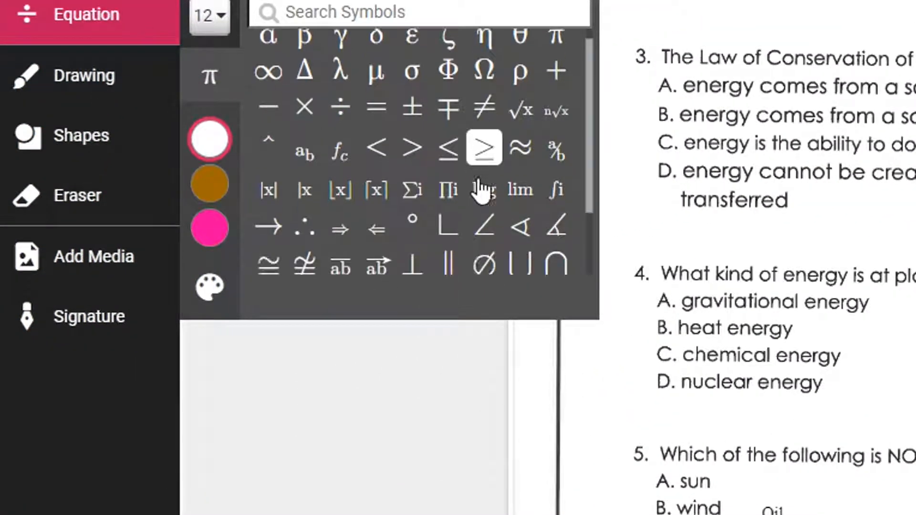
{"action": "scroll", "coordinate": [481, 196], "scroll_direction": "up", "scroll_amount": 3}
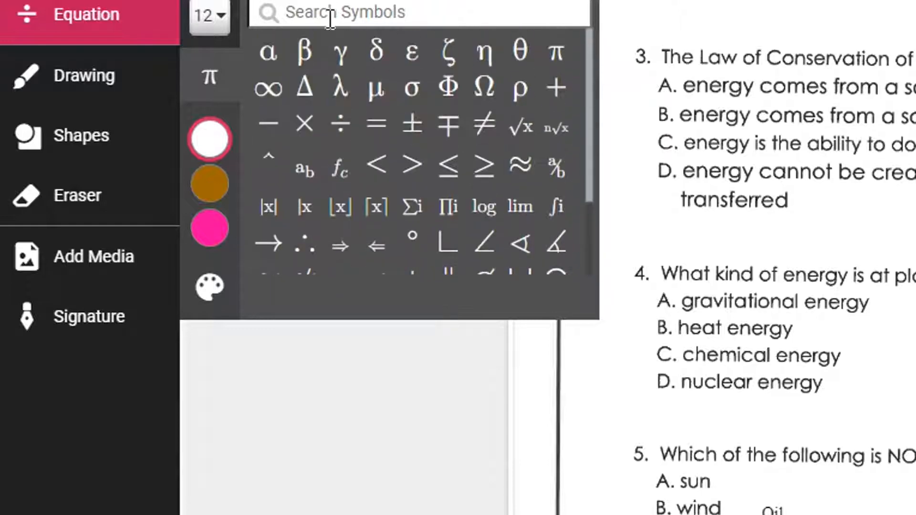
- Search the equation symbols for "greater than"
{"action": "left_click", "coordinate": [287, 12]}
{"action": "type", "text": "greater than"}
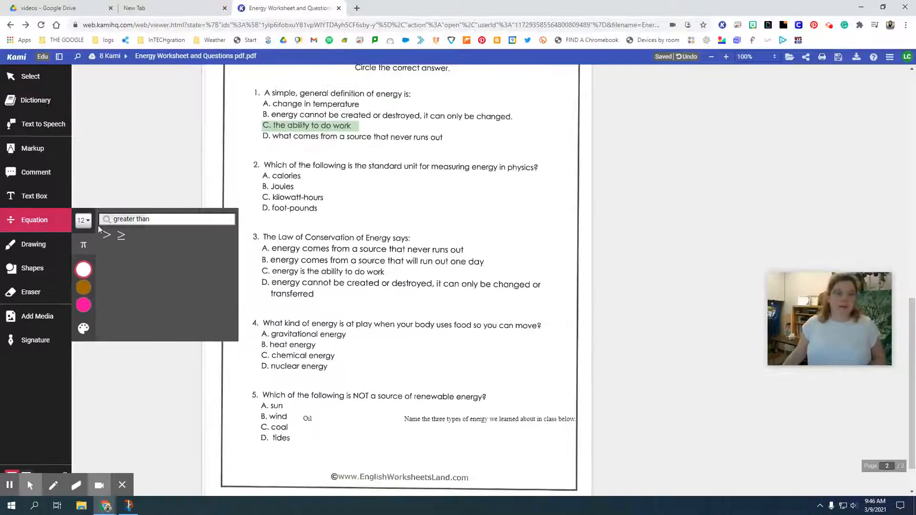
{"action": "mouse_move", "coordinate": [212, 222]}
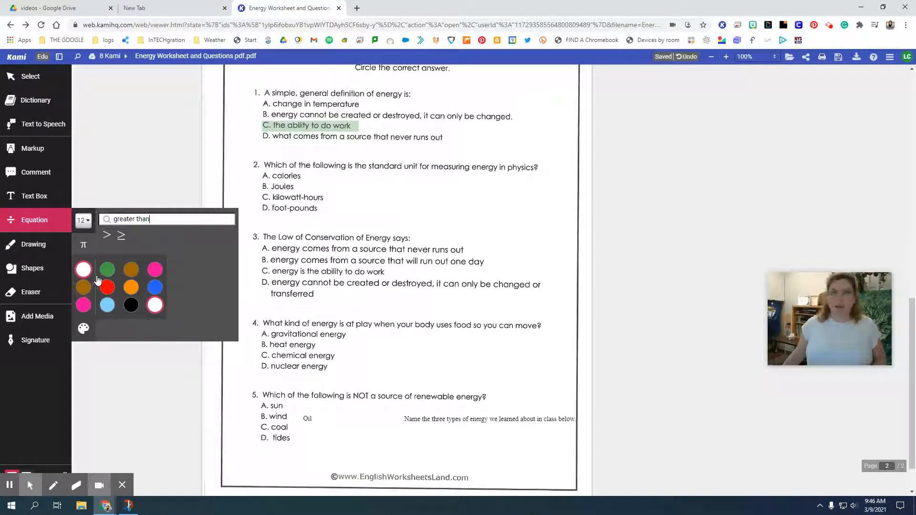
- Set the Drawing tool to stroke thickness 6, partly transparent opacity and blue
{"action": "left_click", "coordinate": [31, 248]}
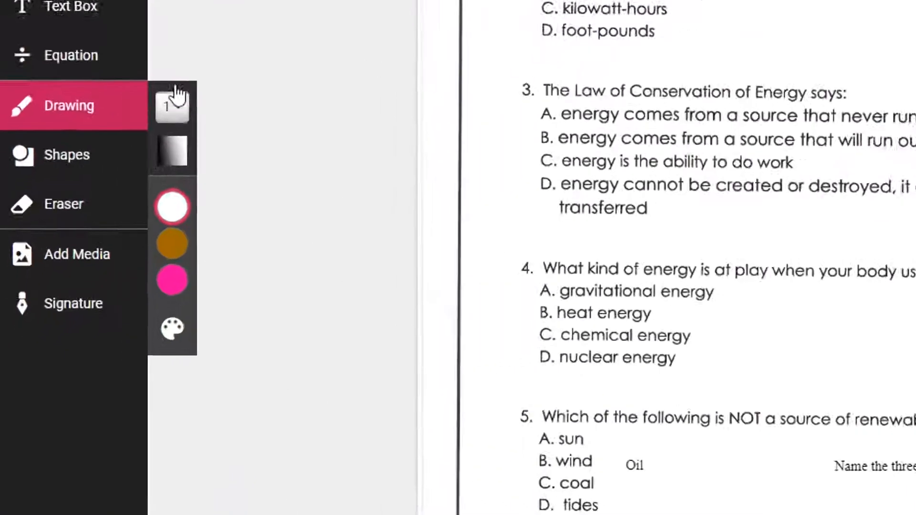
{"action": "left_click", "coordinate": [173, 106]}
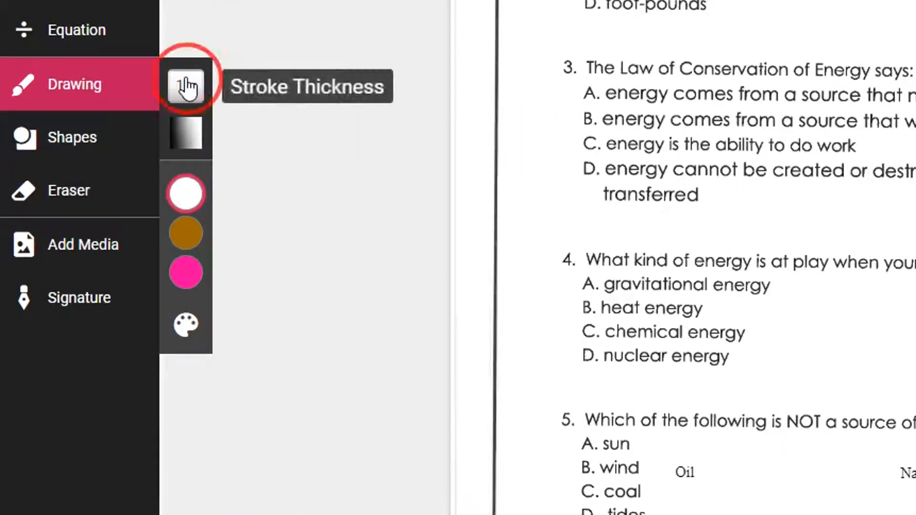
{"action": "left_click", "coordinate": [295, 256]}
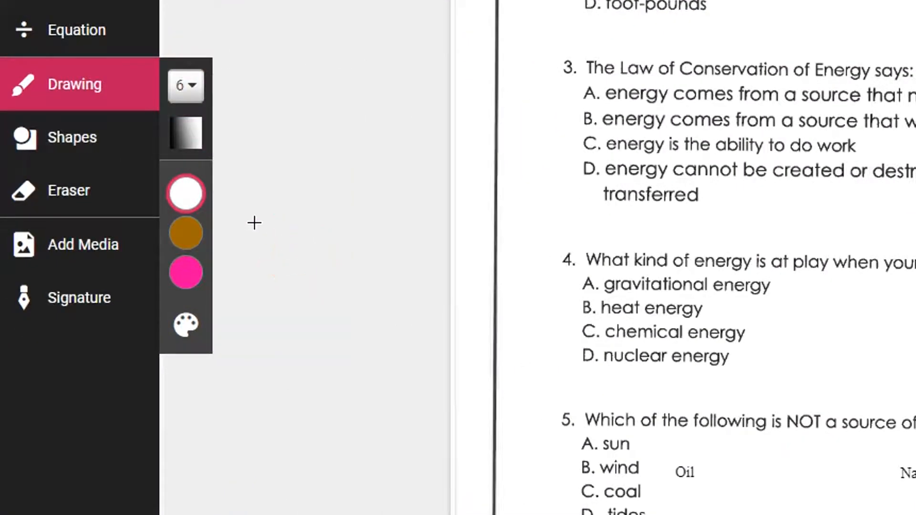
{"action": "left_click", "coordinate": [186, 133]}
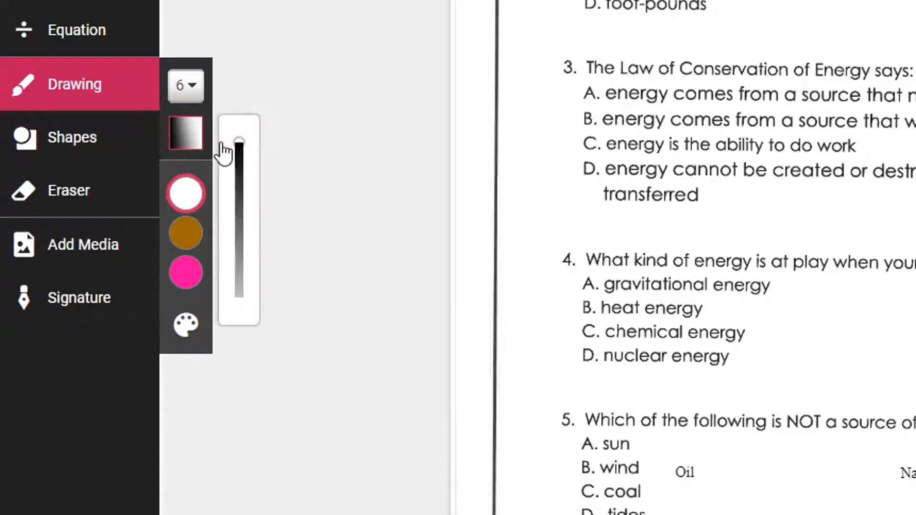
{"action": "left_click_drag", "start_coordinate": [238, 142], "coordinate": [245, 264]}
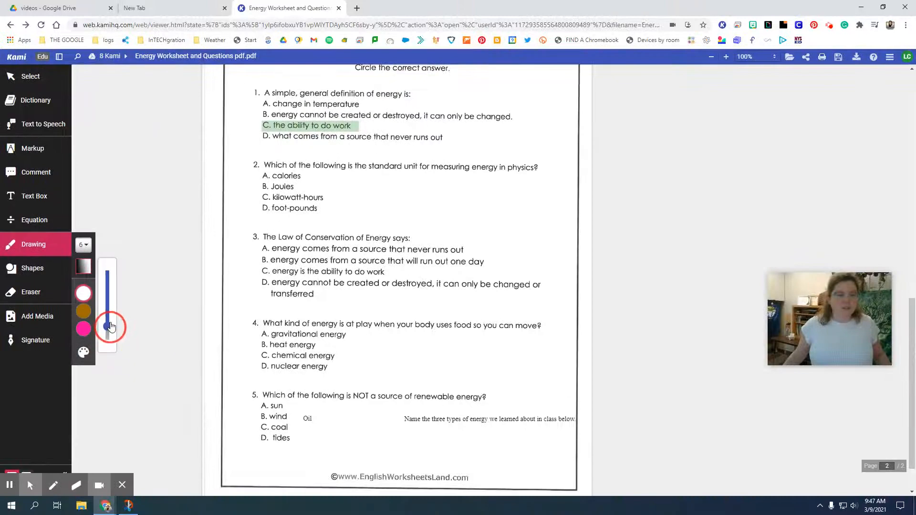
{"action": "left_click_drag", "start_coordinate": [111, 327], "coordinate": [110, 302]}
{"action": "mouse_move", "coordinate": [84, 318]}
{"action": "left_click", "coordinate": [156, 312]}
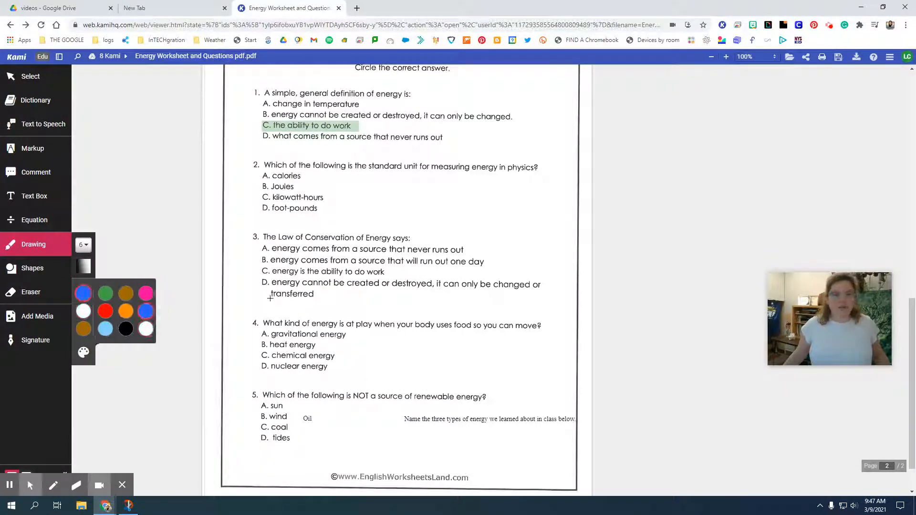
- Try out blue freehand strokes and loops across questions 2 to 4 and undo them all
{"action": "mouse_move", "coordinate": [254, 224]}
{"action": "left_mouse_down"}
{"action": "mouse_move", "coordinate": [569, 199]}
{"action": "mouse_move", "coordinate": [537, 232]}
{"action": "left_mouse_up"}
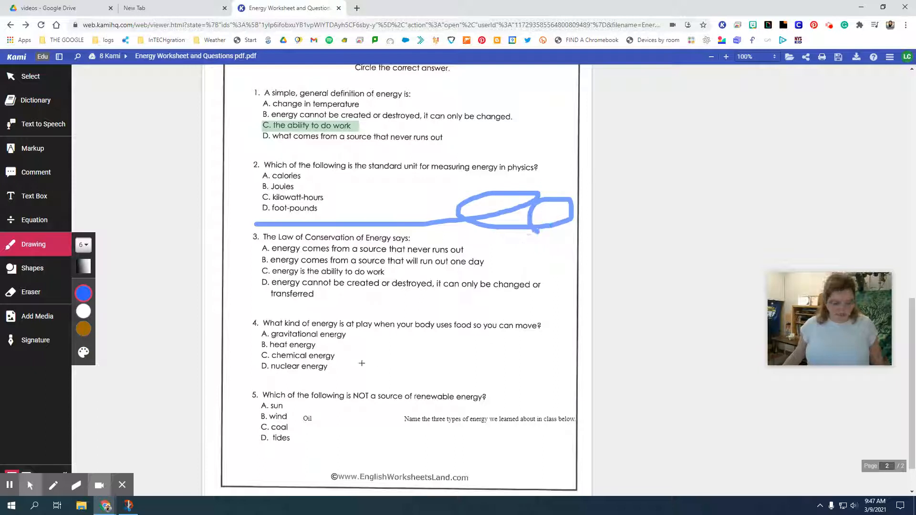
{"action": "mouse_move", "coordinate": [347, 368]}
{"action": "left_mouse_down"}
{"action": "mouse_move", "coordinate": [566, 384]}
{"action": "mouse_move", "coordinate": [522, 144]}
{"action": "mouse_move", "coordinate": [160, 143]}
{"action": "mouse_move", "coordinate": [490, 204]}
{"action": "mouse_move", "coordinate": [536, 307]}
{"action": "left_mouse_up"}
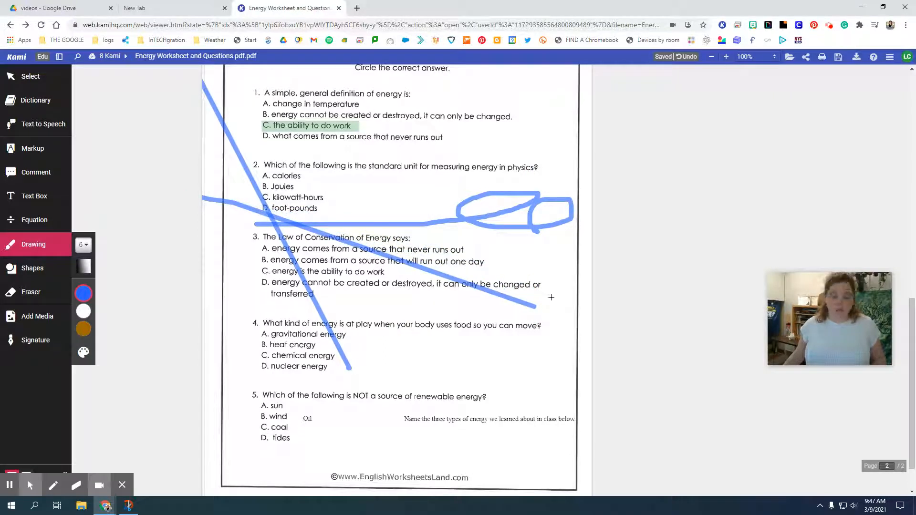
{"action": "key", "text": "ctrl+z"}
{"action": "key", "text": "ctrl+z"}
{"action": "key", "text": "ctrl+z"}
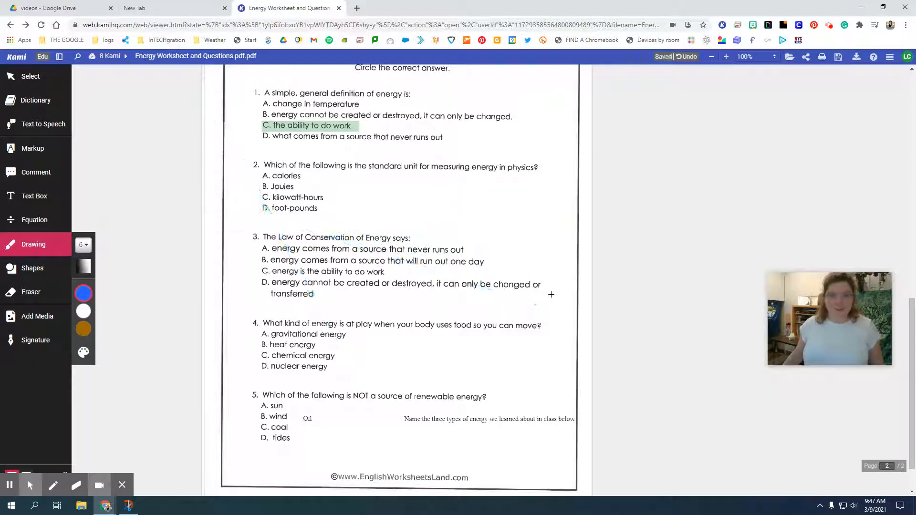
- Draw a blue line beside question 2's answer choices, add two more freehand strokes near it and undo those two
{"action": "left_click_drag", "start_coordinate": [350, 206], "coordinate": [503, 216]}
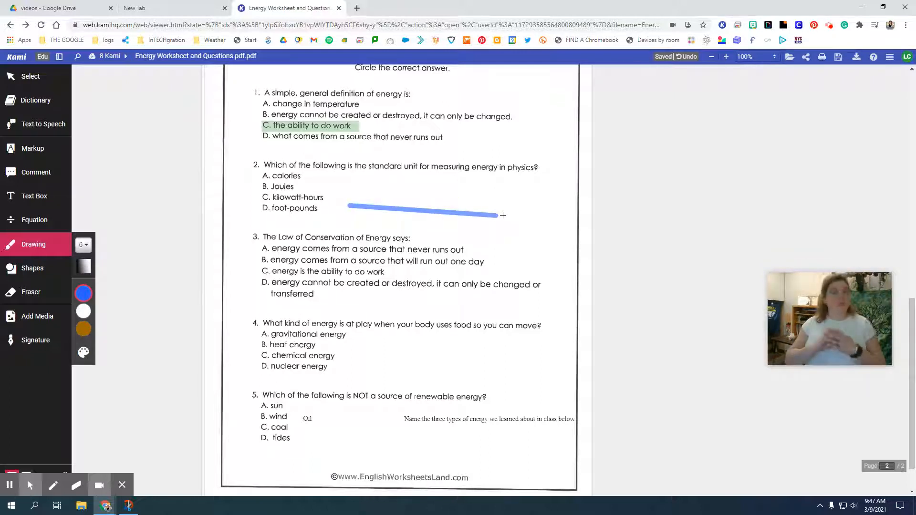
{"action": "left_click_drag", "start_coordinate": [402, 186], "coordinate": [532, 253]}
{"action": "left_click_drag", "start_coordinate": [373, 193], "coordinate": [548, 194]}
{"action": "key", "text": "ctrl+z"}
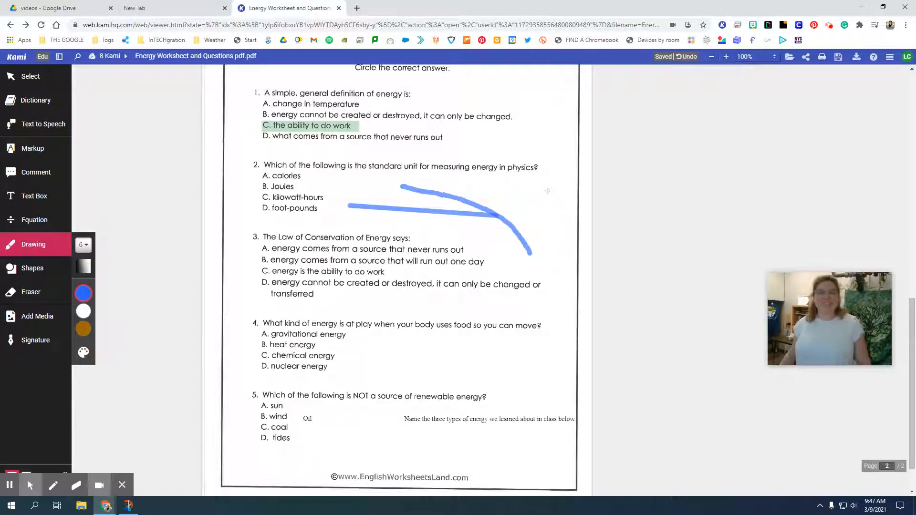
{"action": "key", "text": "ctrl+z"}
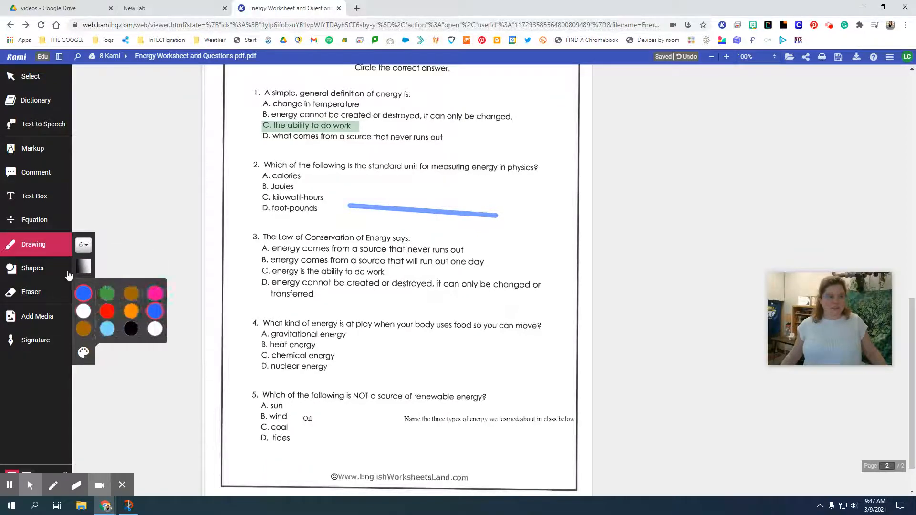
- Open the Shapes tool and look through its shape, opacity and line thickness options
{"action": "left_click", "coordinate": [32, 268]}
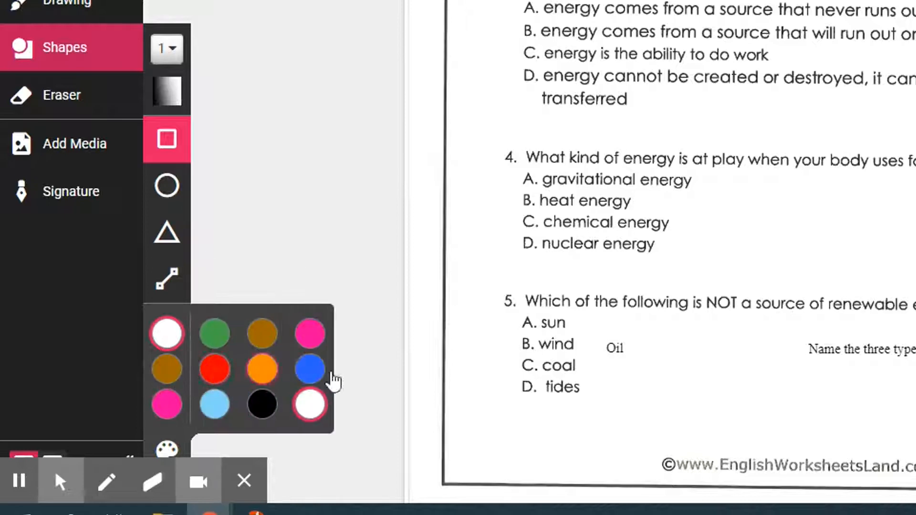
{"action": "left_click", "coordinate": [166, 93]}
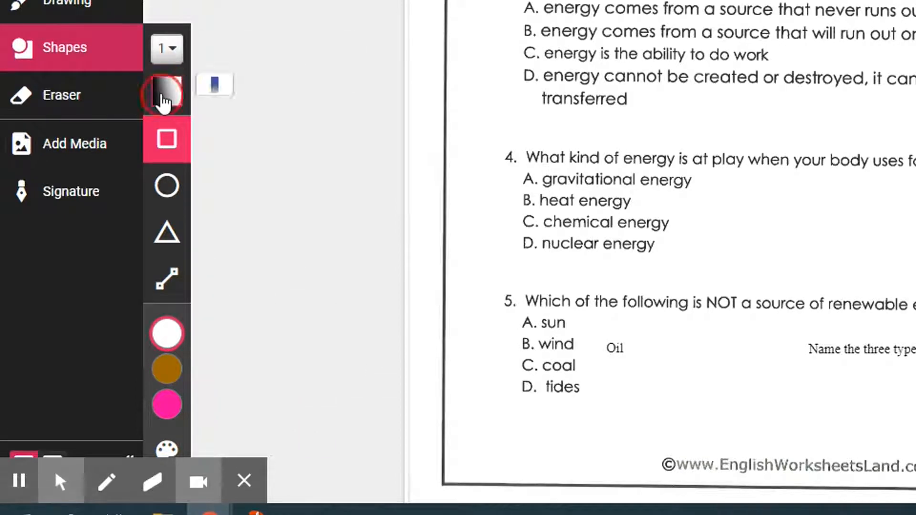
{"action": "left_click", "coordinate": [173, 50]}
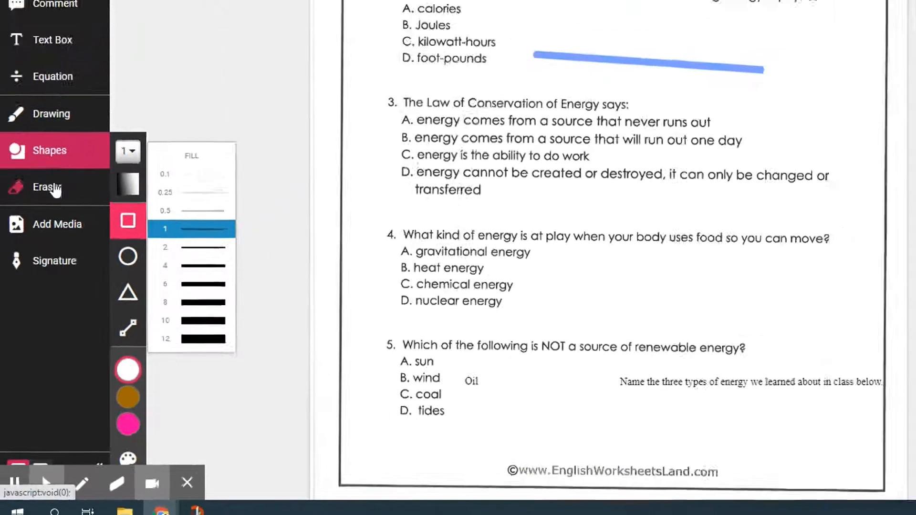
- Using the All Annotations eraser, remove the blue line, question 1's green highlight and the orange box over the joule paragraph on page 1
{"action": "left_click", "coordinate": [69, 100]}
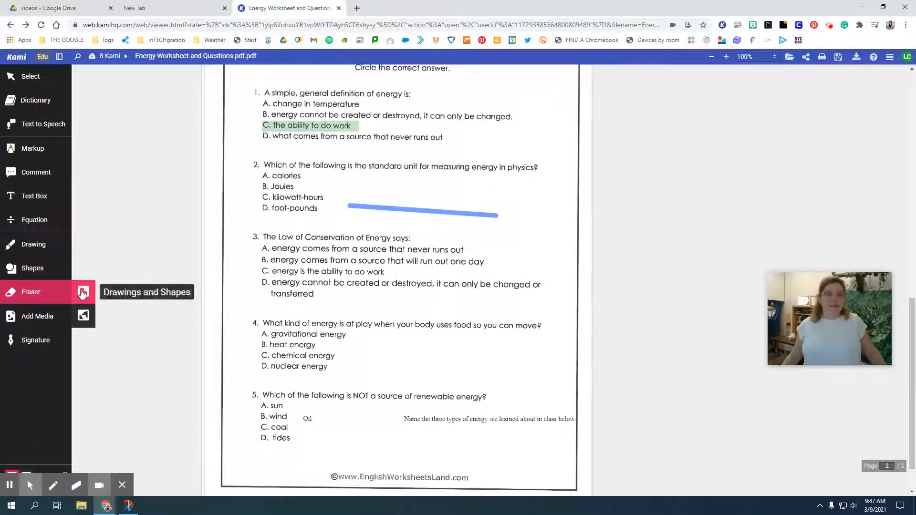
{"action": "left_click", "coordinate": [84, 317]}
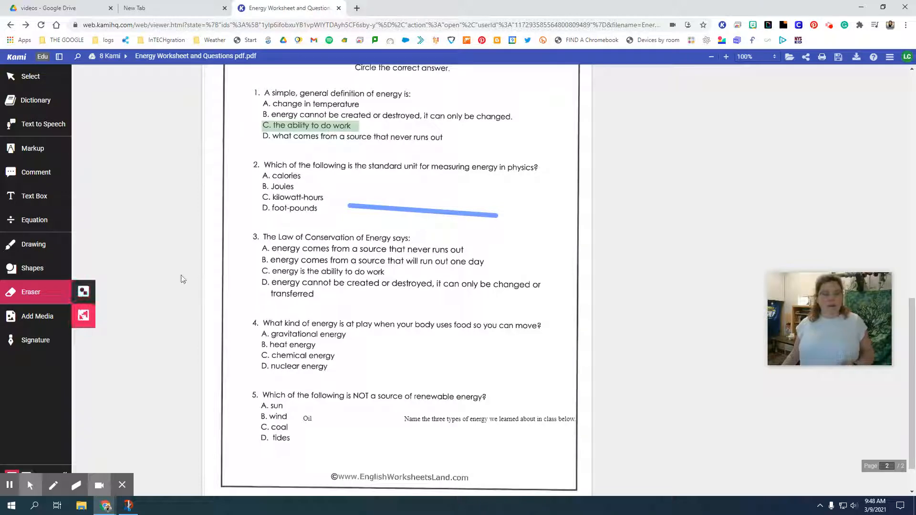
{"action": "left_click", "coordinate": [362, 206]}
{"action": "left_click", "coordinate": [313, 124]}
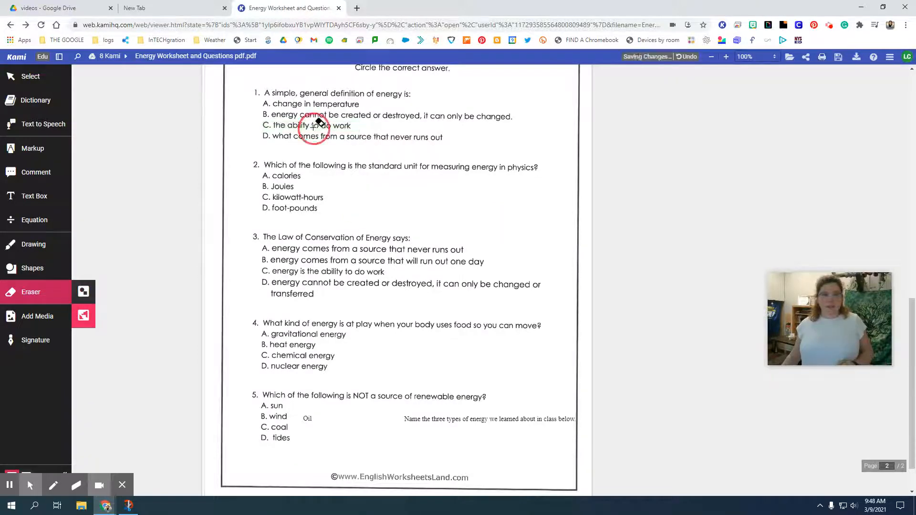
{"action": "scroll", "coordinate": [288, 210], "scroll_direction": "up", "scroll_amount": 7}
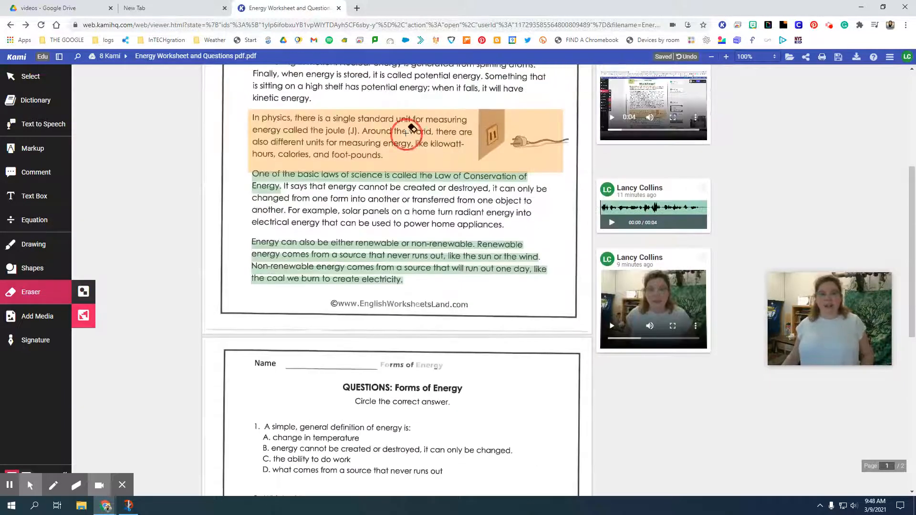
{"action": "left_click", "coordinate": [408, 131]}
- Switch the eraser to Drawings and Shapes, try it on the green text highlights and erase the colored boxes over the Name label
{"action": "left_click", "coordinate": [83, 291]}
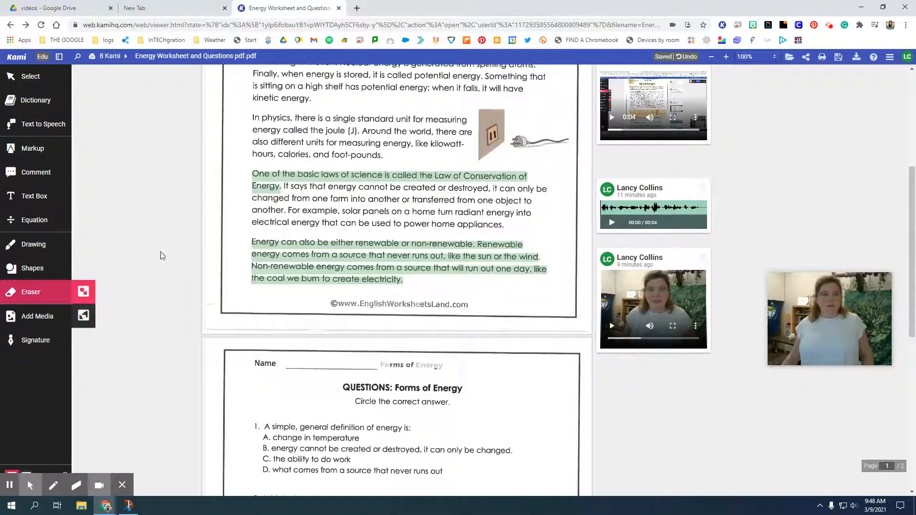
{"action": "mouse_move", "coordinate": [260, 173]}
{"action": "left_mouse_down"}
{"action": "mouse_move", "coordinate": [252, 182]}
{"action": "mouse_move", "coordinate": [311, 176]}
{"action": "mouse_move", "coordinate": [446, 266]}
{"action": "mouse_move", "coordinate": [340, 277]}
{"action": "left_mouse_up"}
{"action": "scroll", "coordinate": [340, 278], "scroll_direction": "up", "scroll_amount": 5}
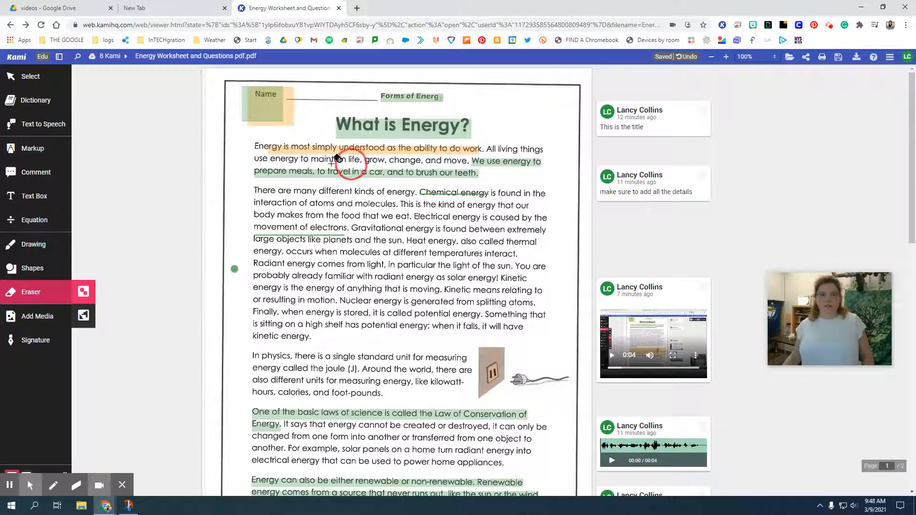
{"action": "mouse_move", "coordinate": [308, 96]}
{"action": "left_mouse_down"}
{"action": "mouse_move", "coordinate": [206, 255]}
{"action": "mouse_move", "coordinate": [227, 275]}
{"action": "left_mouse_up"}
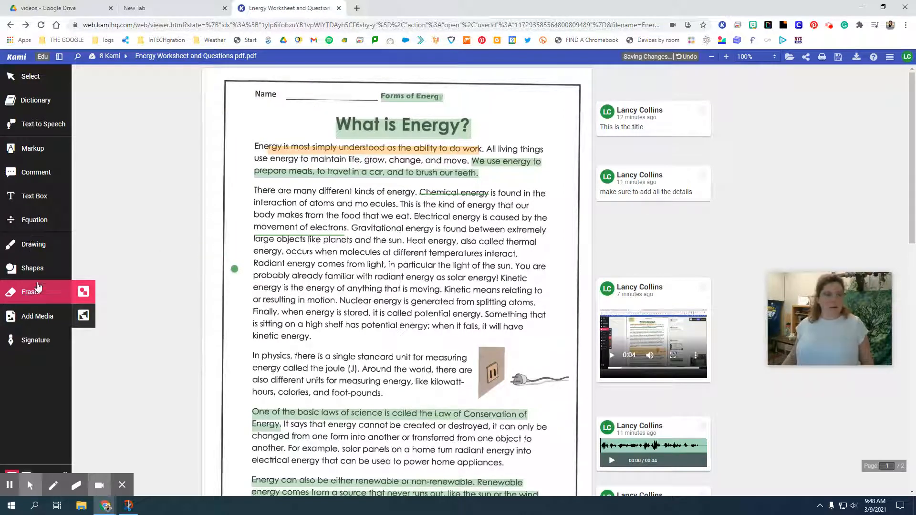
- Switch the eraser back to All Annotations and erase the orange highlight on the first sentence under "What is Energy?"
{"action": "left_click", "coordinate": [83, 315]}
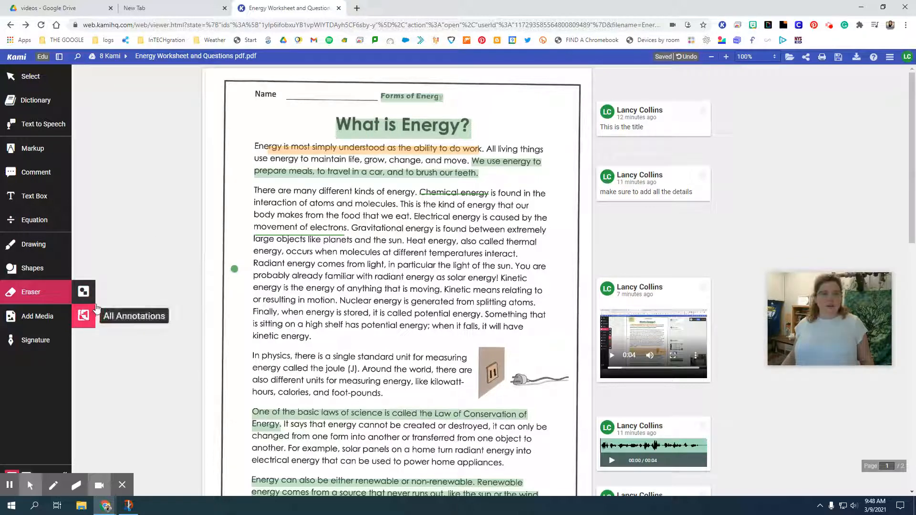
{"action": "left_click", "coordinate": [399, 97]}
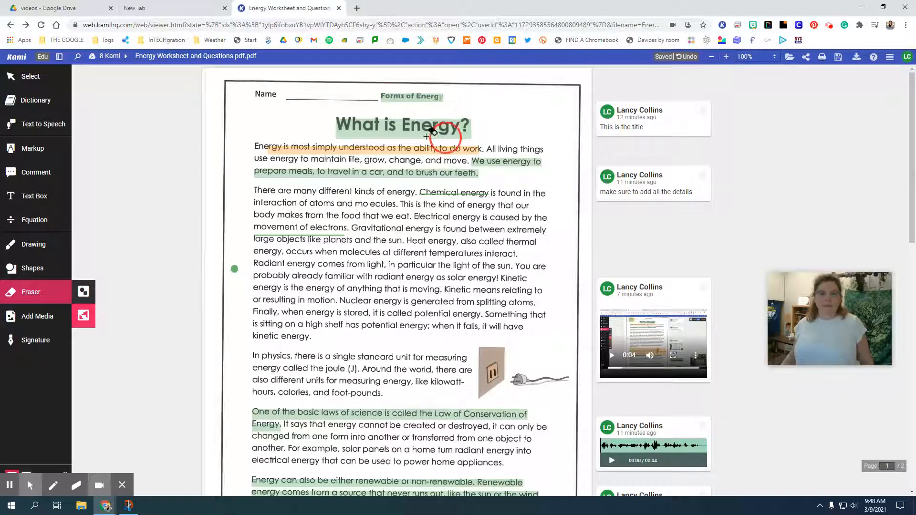
{"action": "left_click", "coordinate": [343, 167]}
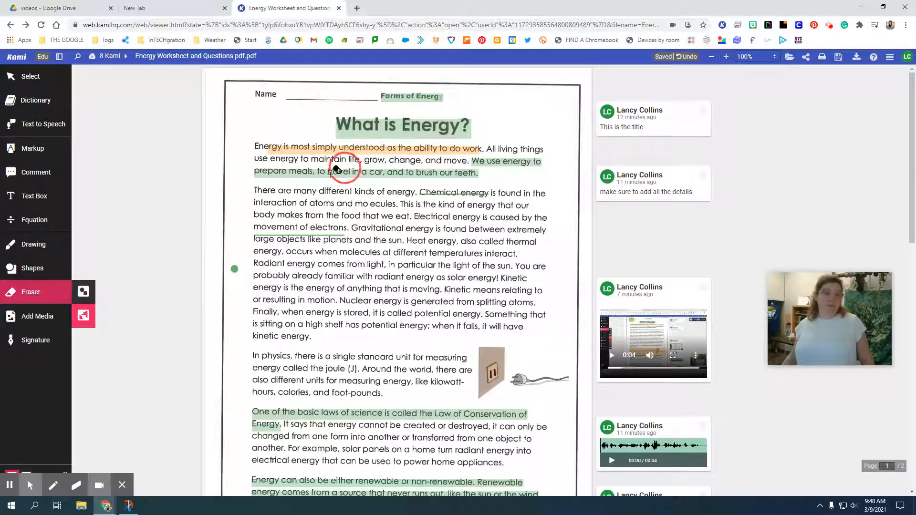
{"action": "left_click", "coordinate": [310, 188]}
{"action": "left_click", "coordinate": [297, 142]}
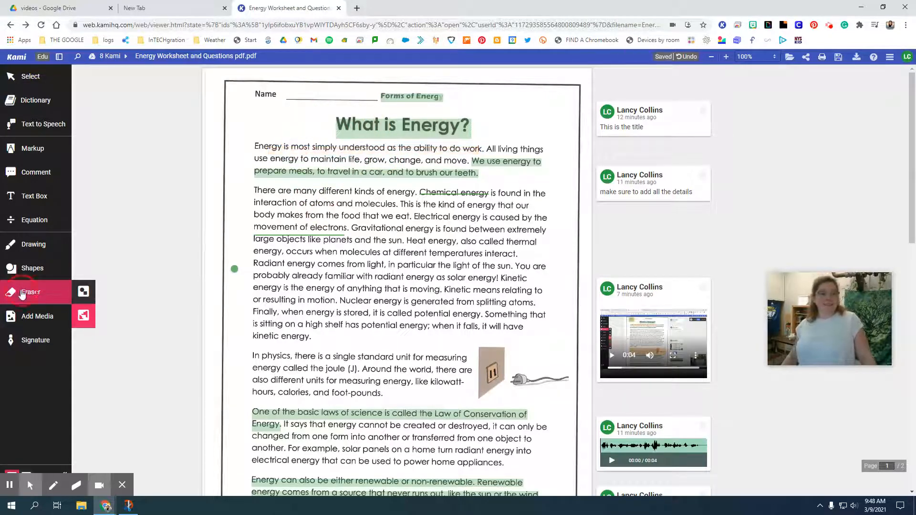
- Open the Add Media tool, and start adding new pages after the last page of the worksheet
{"action": "left_click", "coordinate": [40, 318]}
{"action": "scroll", "coordinate": [279, 289], "scroll_direction": "down", "scroll_amount": 13}
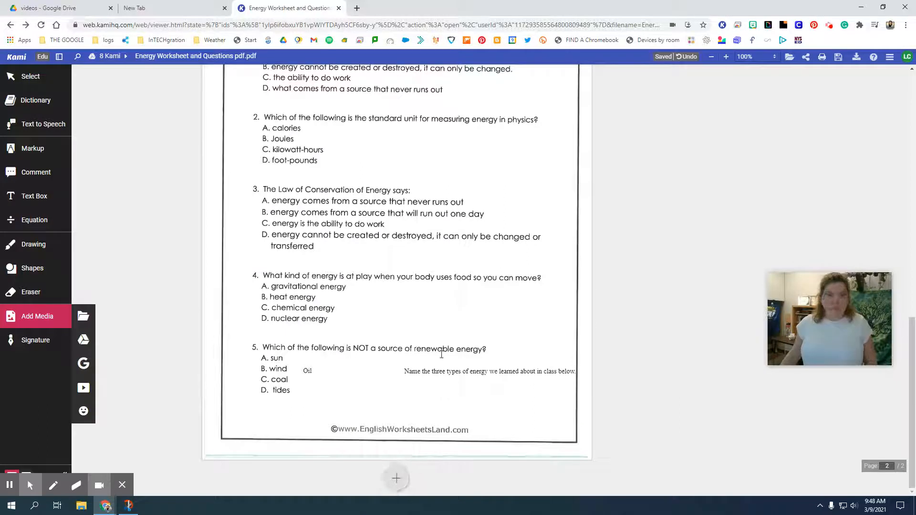
{"action": "left_click", "coordinate": [405, 482]}
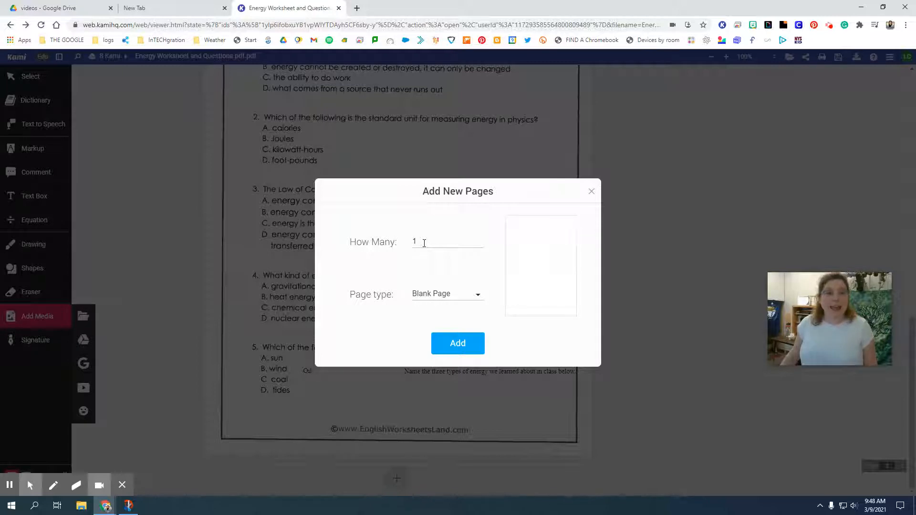
- Preview the Lined Page, Grid Page and Music Sheet page types for the new page
{"action": "left_click", "coordinate": [438, 296]}
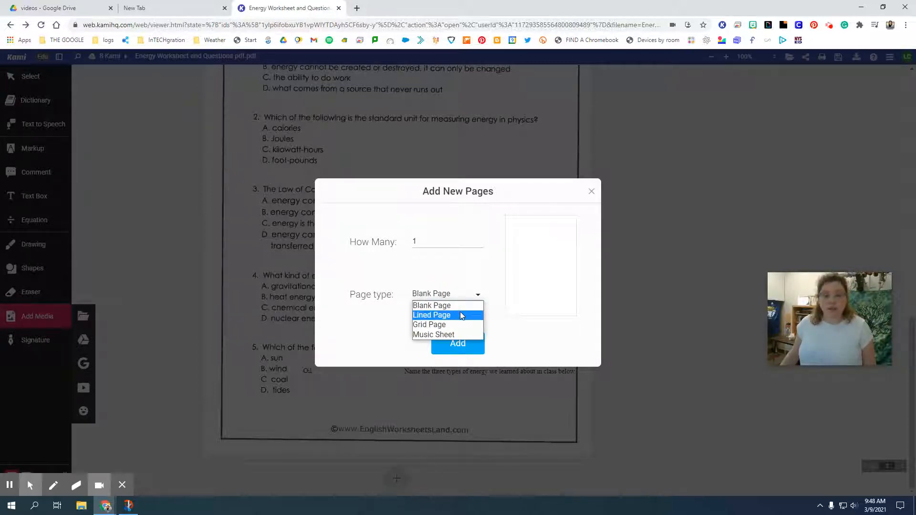
{"action": "left_click", "coordinate": [460, 315]}
{"action": "left_click", "coordinate": [448, 294]}
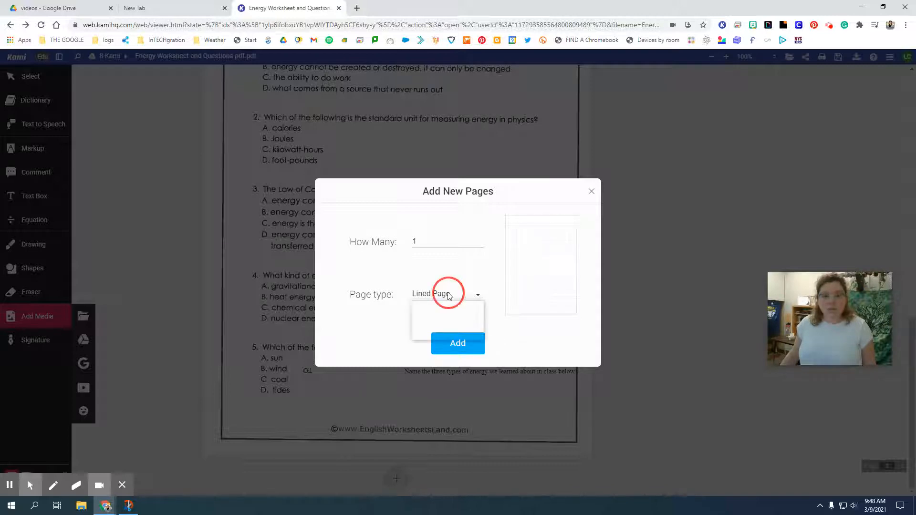
{"action": "left_click", "coordinate": [434, 324]}
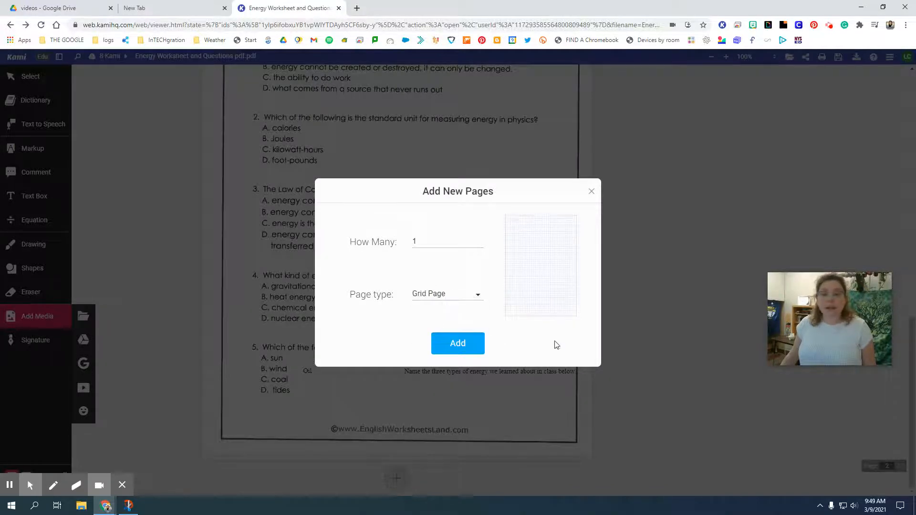
{"action": "left_click", "coordinate": [466, 294]}
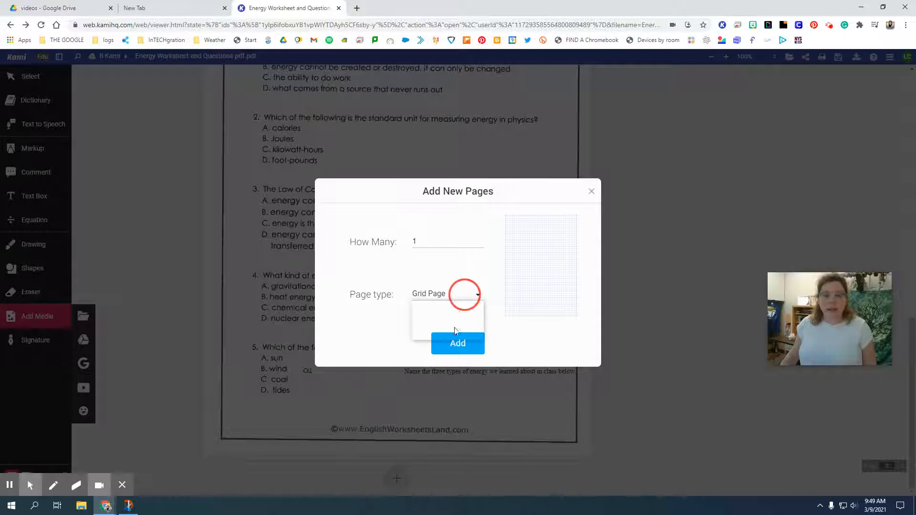
{"action": "left_click", "coordinate": [446, 334]}
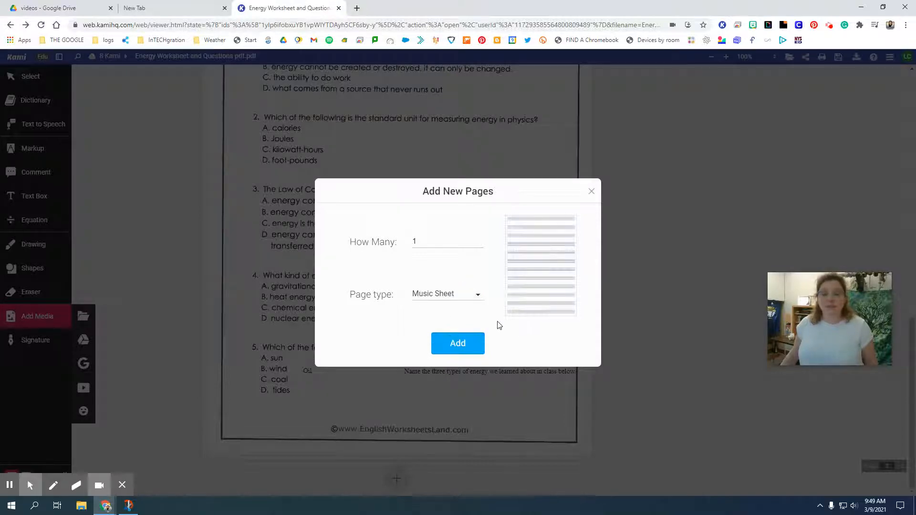
- Set the page type to Blank Page, add one page and view it at the end of the document
{"action": "left_click", "coordinate": [466, 299]}
{"action": "left_click", "coordinate": [437, 307]}
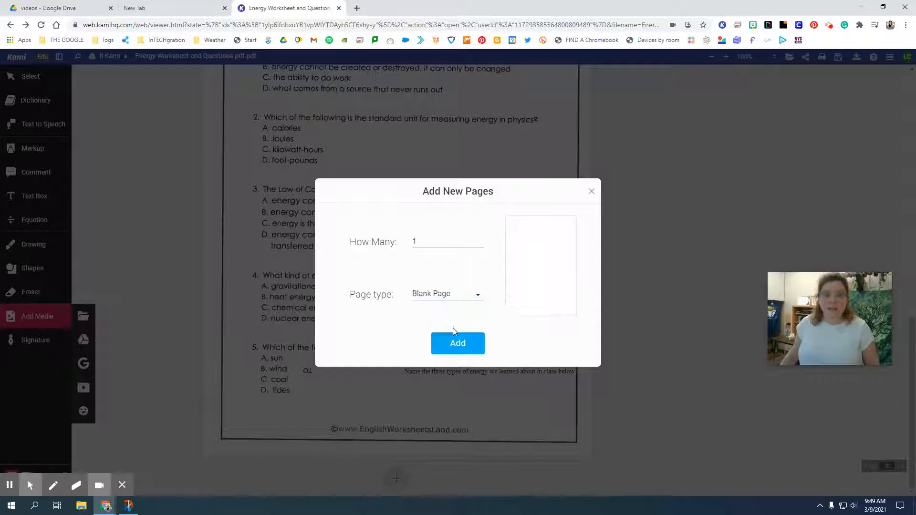
{"action": "left_click", "coordinate": [465, 345]}
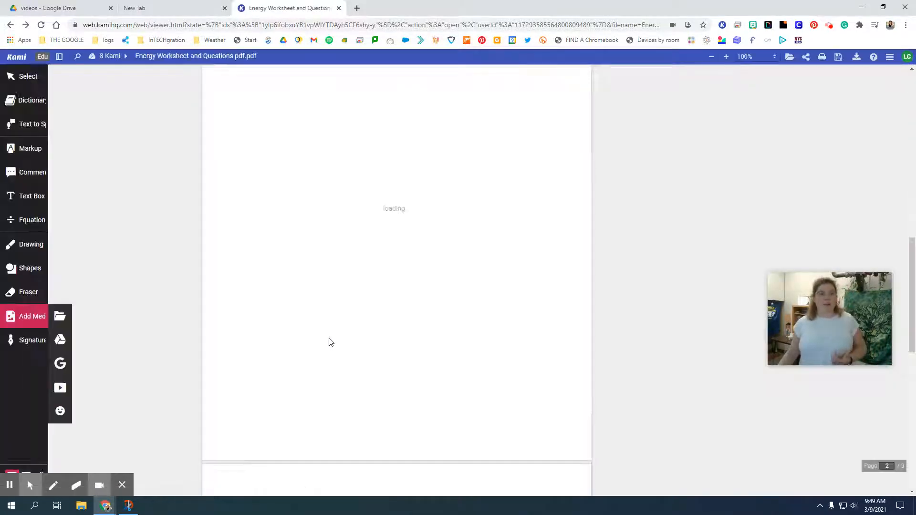
{"action": "scroll", "coordinate": [329, 338], "scroll_direction": "down", "scroll_amount": 9}
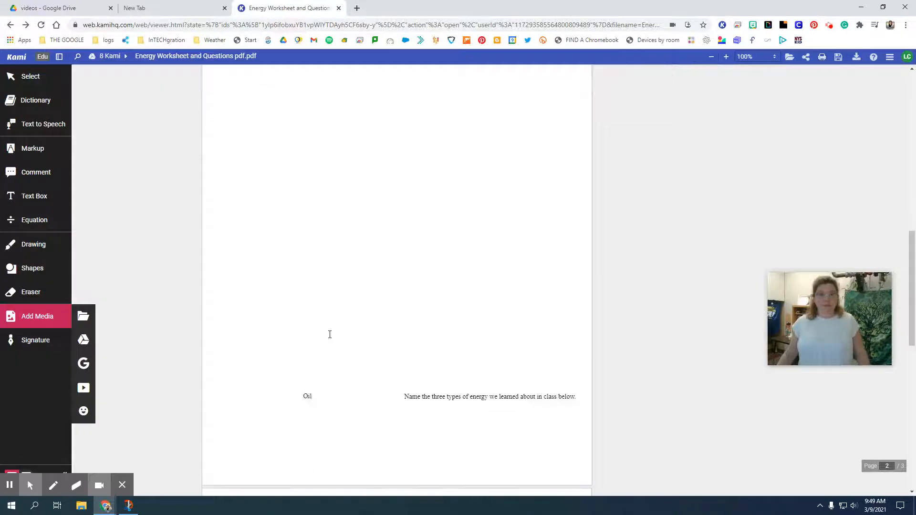
{"action": "scroll", "coordinate": [330, 335], "scroll_direction": "down", "scroll_amount": 5}
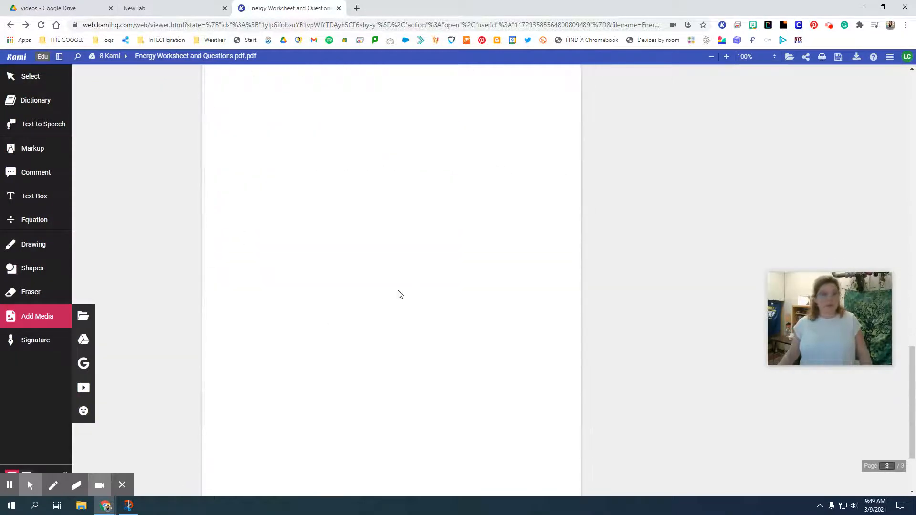
{"action": "scroll", "coordinate": [400, 293], "scroll_direction": "up", "scroll_amount": 2}
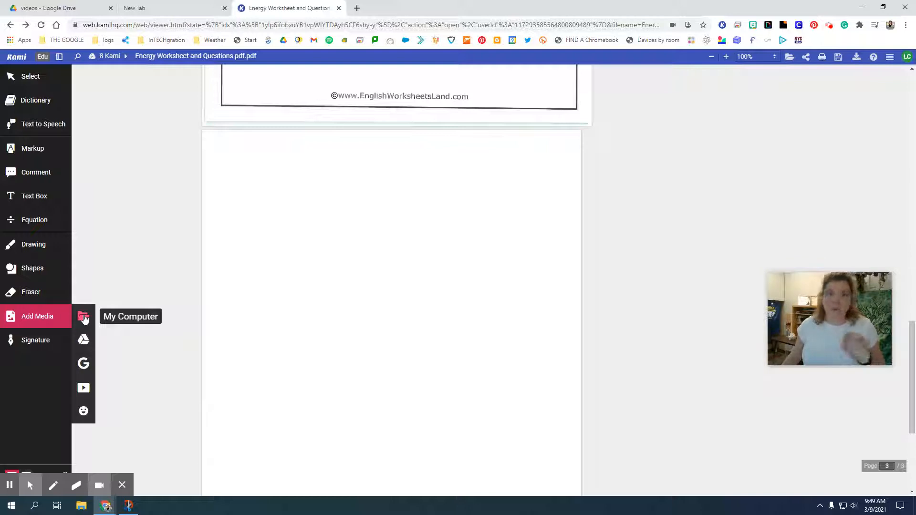
- Search Google Images for "laws of energy" and place the potential and kinetic energy graph in the upper-left area of the blank page
{"action": "left_click", "coordinate": [83, 366]}
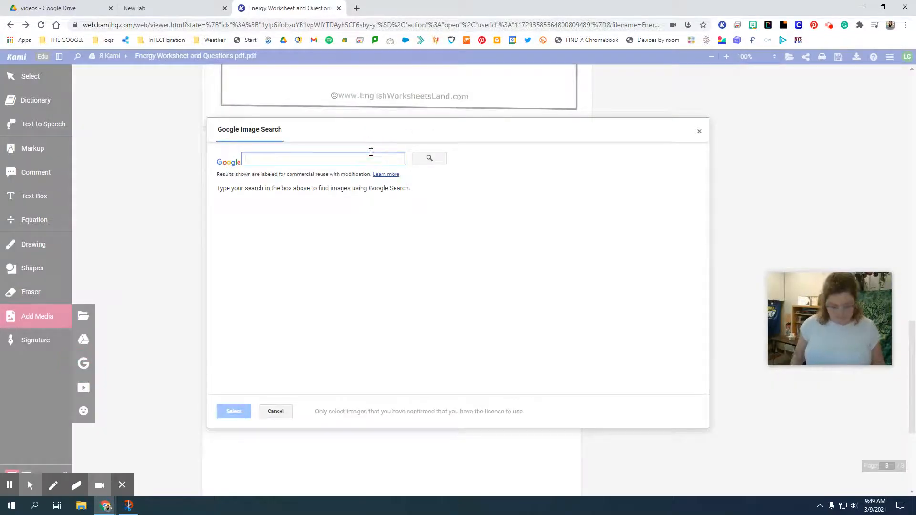
{"action": "type", "text": "laws of energy"}
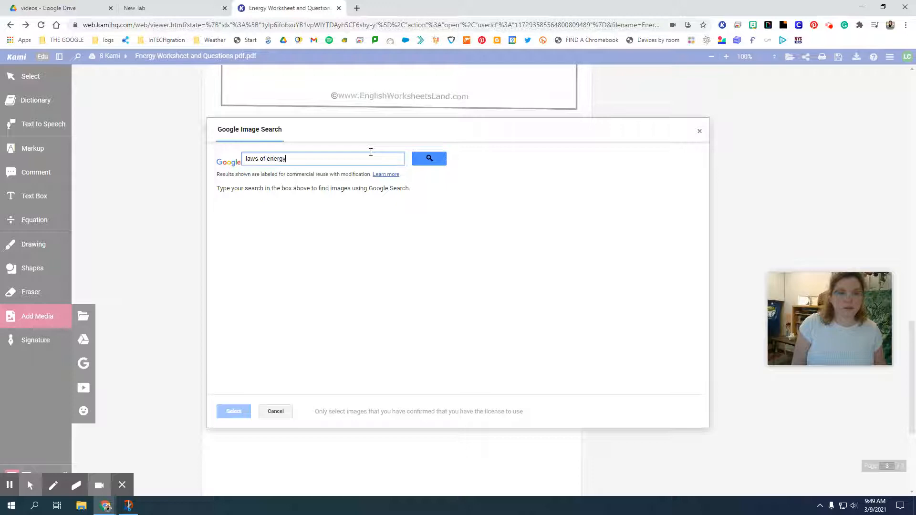
{"action": "key", "text": "Return"}
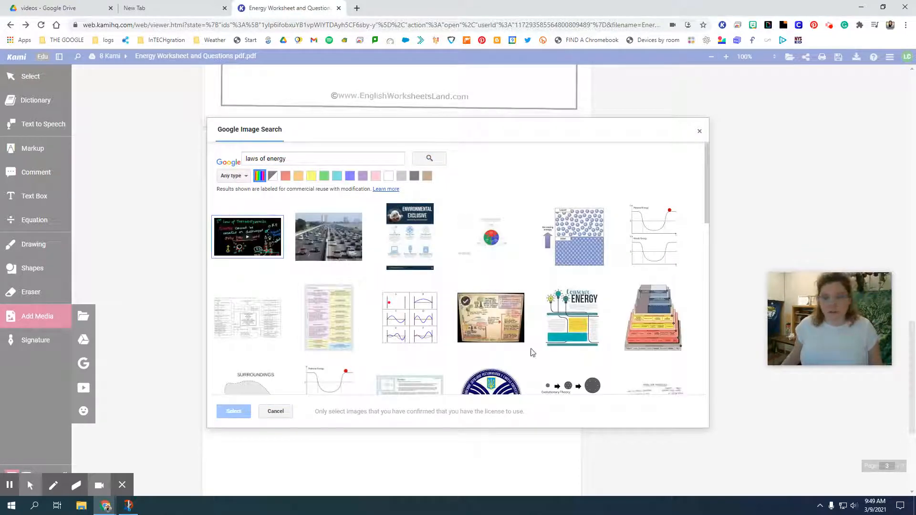
{"action": "left_click", "coordinate": [649, 244]}
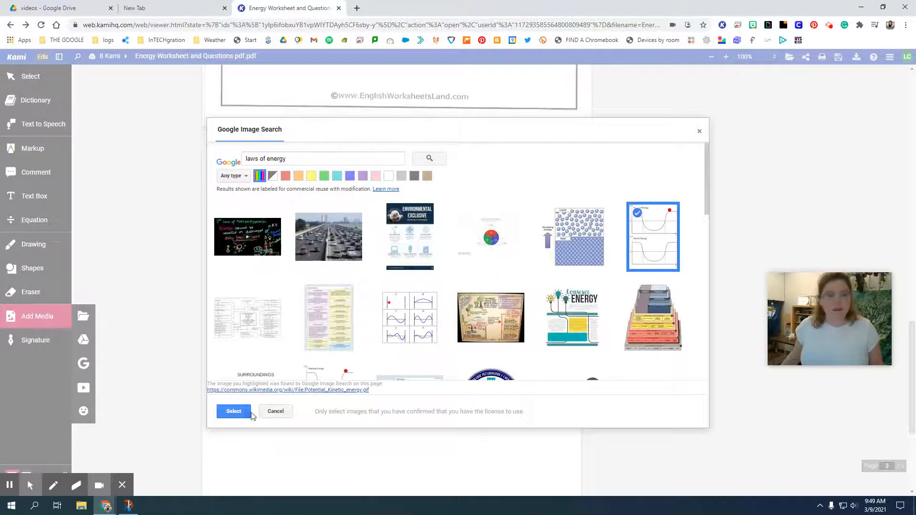
{"action": "left_click", "coordinate": [234, 411]}
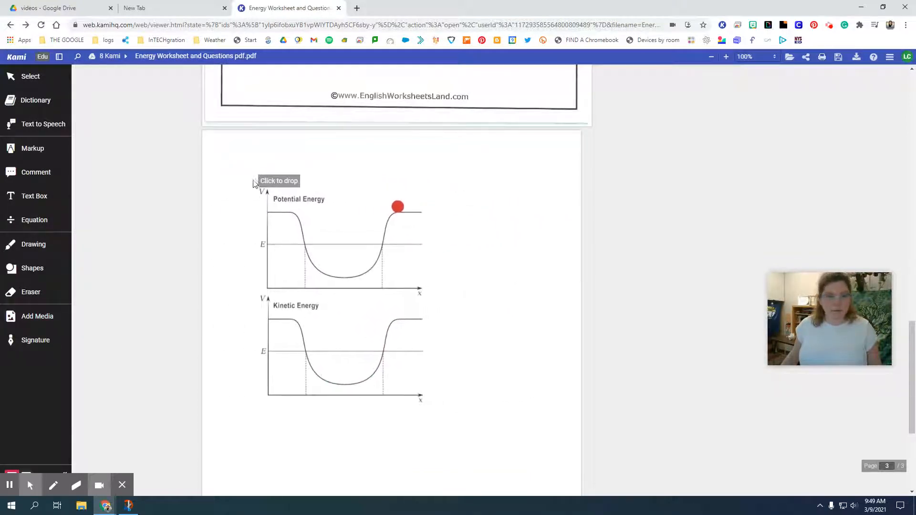
{"action": "left_click", "coordinate": [233, 158]}
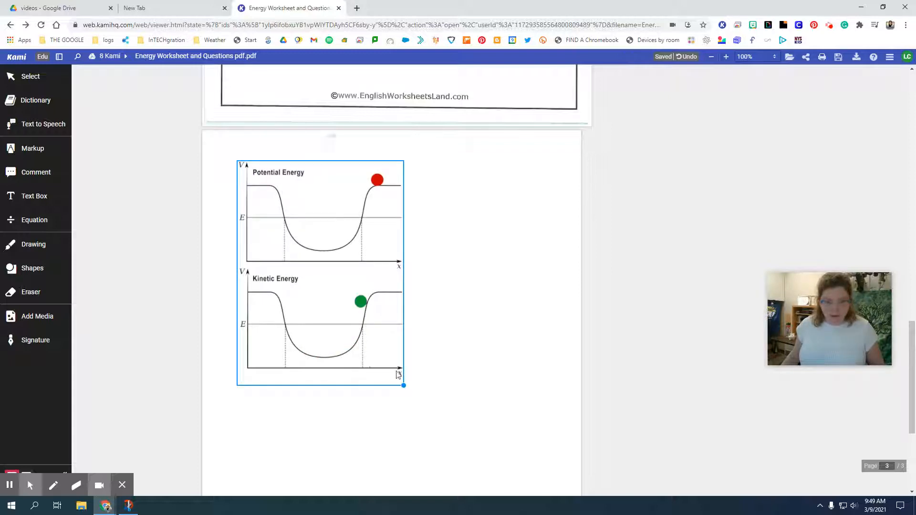
- Enlarge the energy graph image slightly from its lower-right corner and deselect it
{"action": "left_click", "coordinate": [403, 385]}
{"action": "left_click_drag", "start_coordinate": [403, 385], "coordinate": [422, 403]}
{"action": "left_click", "coordinate": [378, 144]}
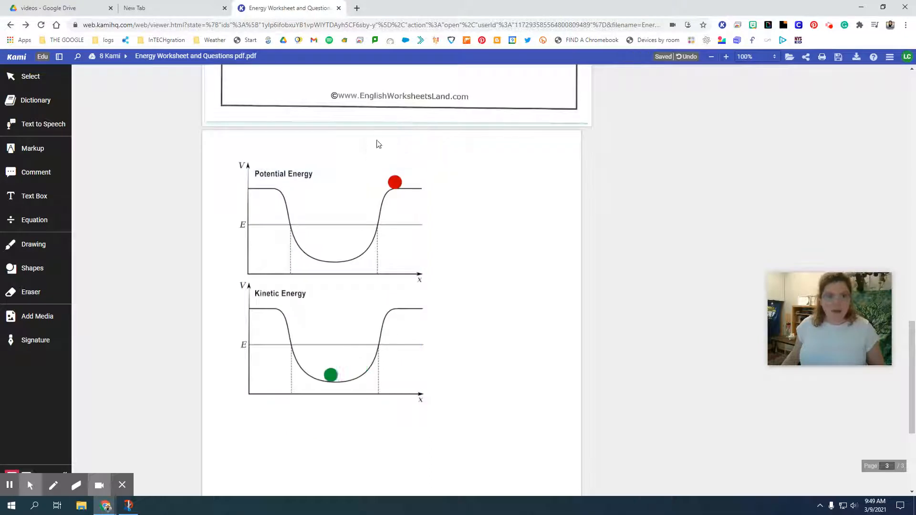
{"action": "left_click", "coordinate": [466, 308]}
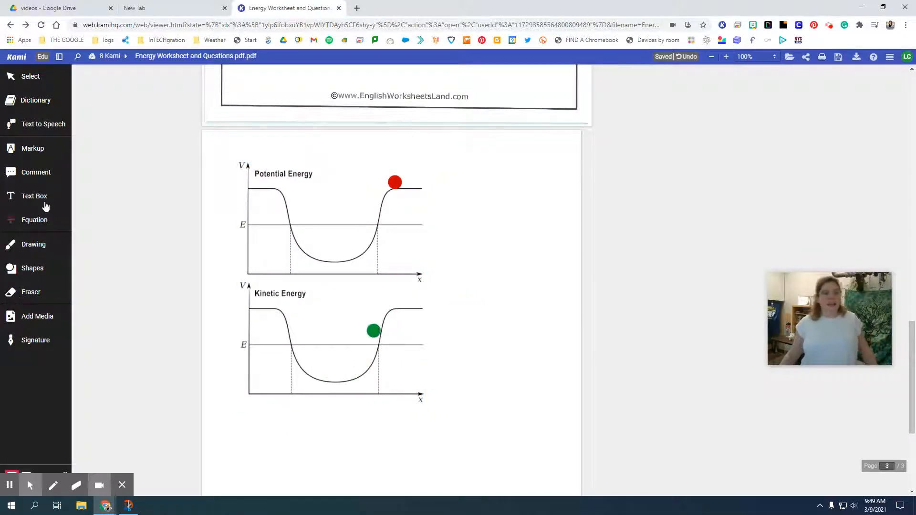
- Add a text box beside the Potential Energy graph reading "Explain the difference between Potential and Kinetic Energy."
{"action": "left_click", "coordinate": [42, 198]}
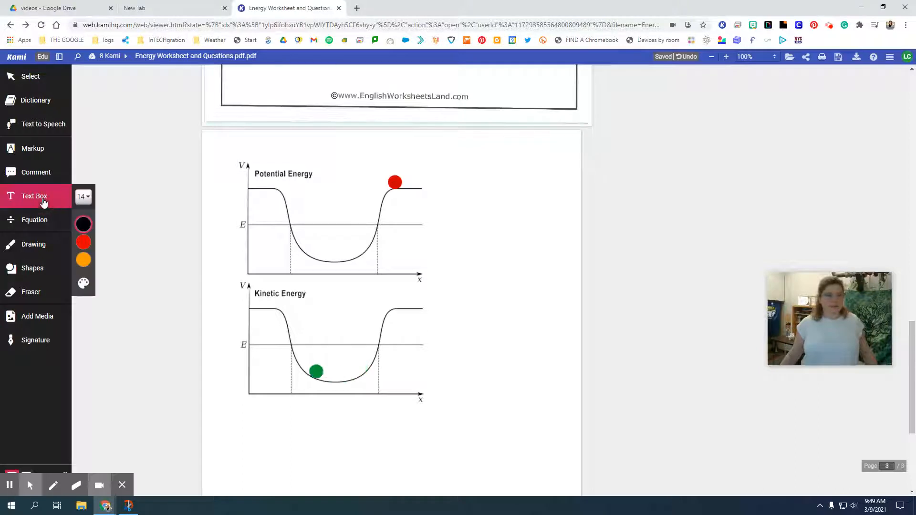
{"action": "left_click", "coordinate": [445, 156]}
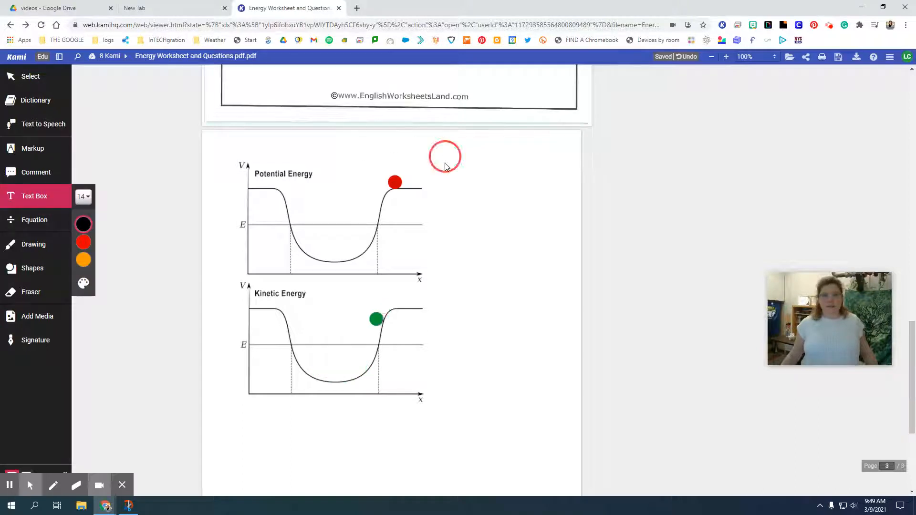
{"action": "left_click", "coordinate": [38, 202]}
{"action": "left_click", "coordinate": [40, 204]}
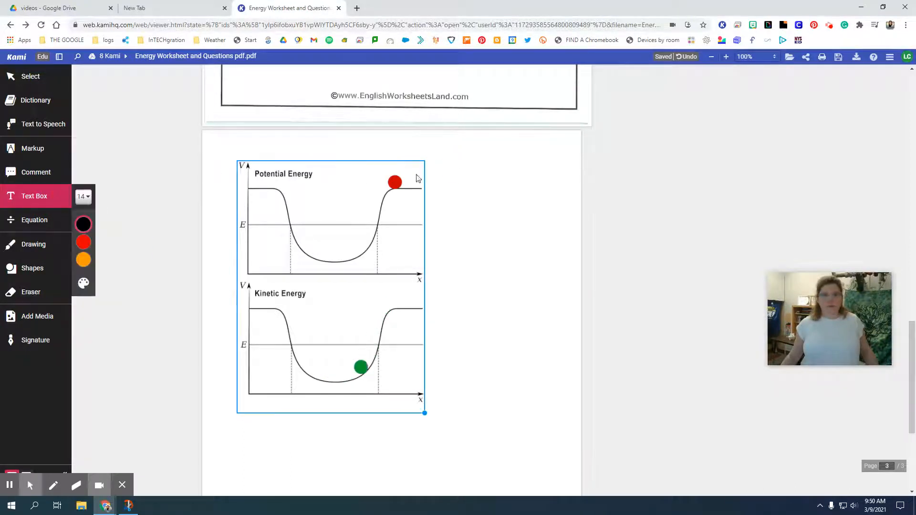
{"action": "left_click", "coordinate": [445, 172]}
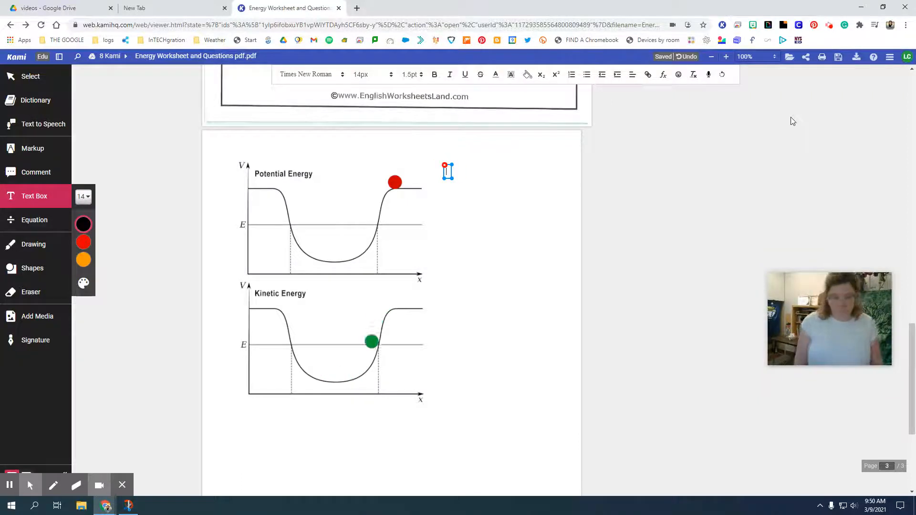
{"action": "type", "text": "Expla"}
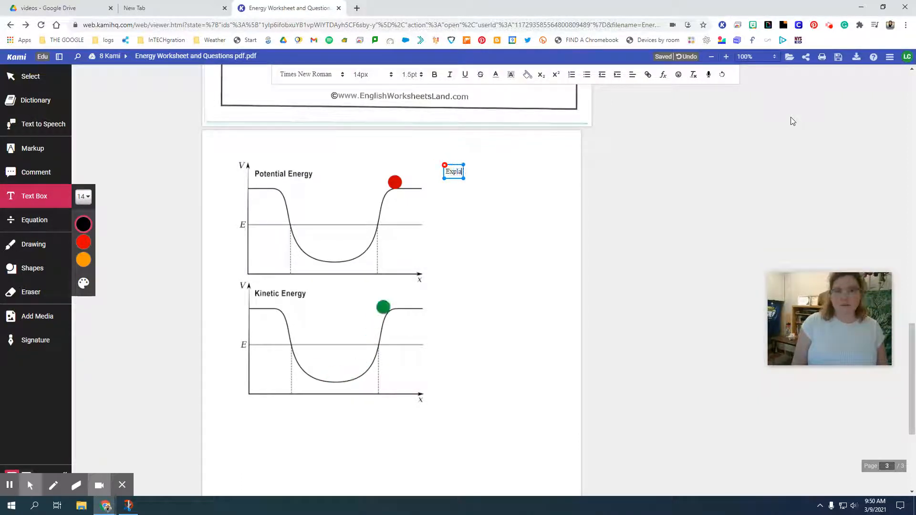
{"action": "type", "text": "in the differen"}
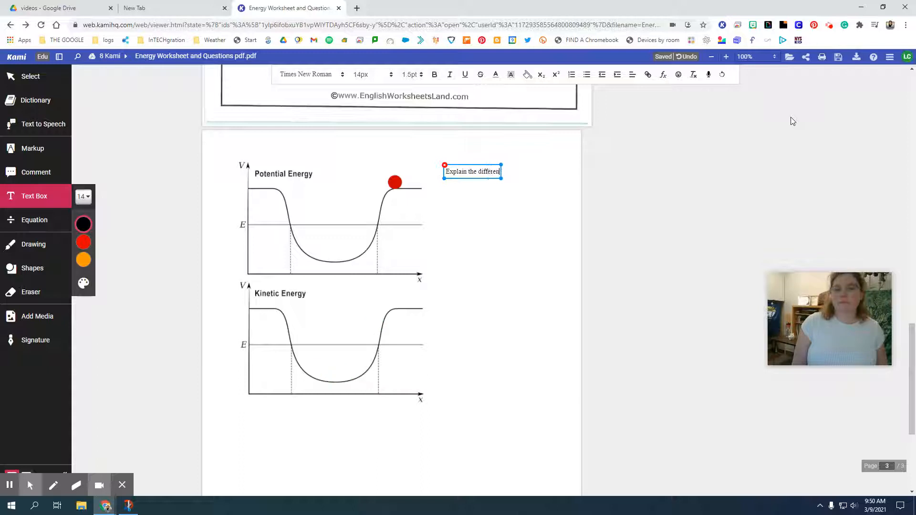
{"action": "type", "text": "ce between "}
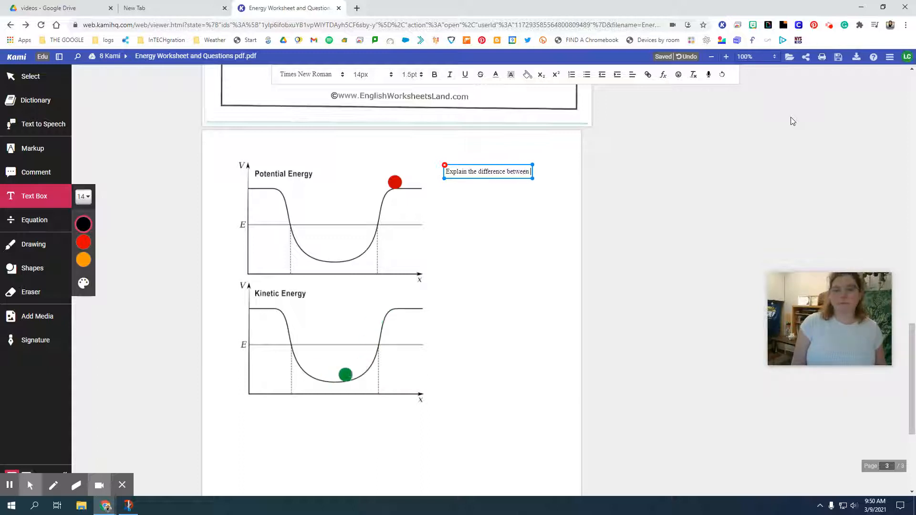
{"action": "type", "text": "Potential"}
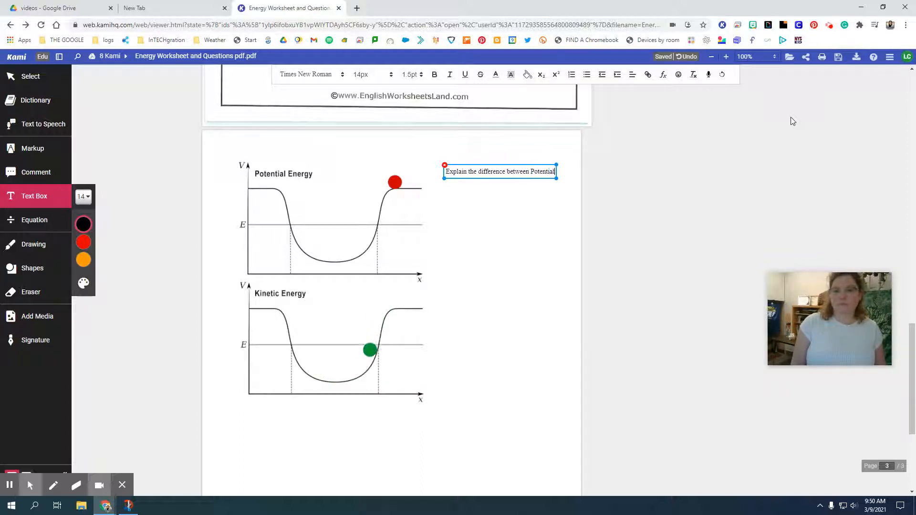
{"action": "type", "text": " and Kinetic Ener"}
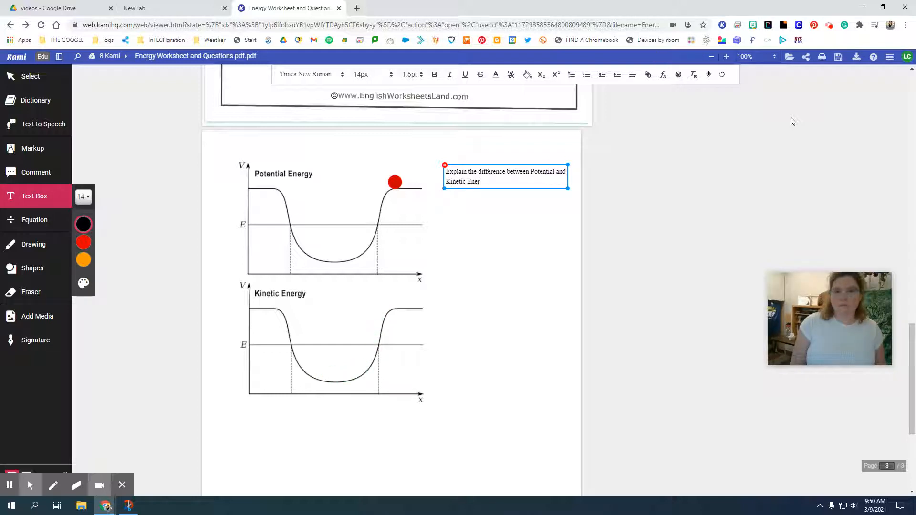
{"action": "type", "text": "gy."}
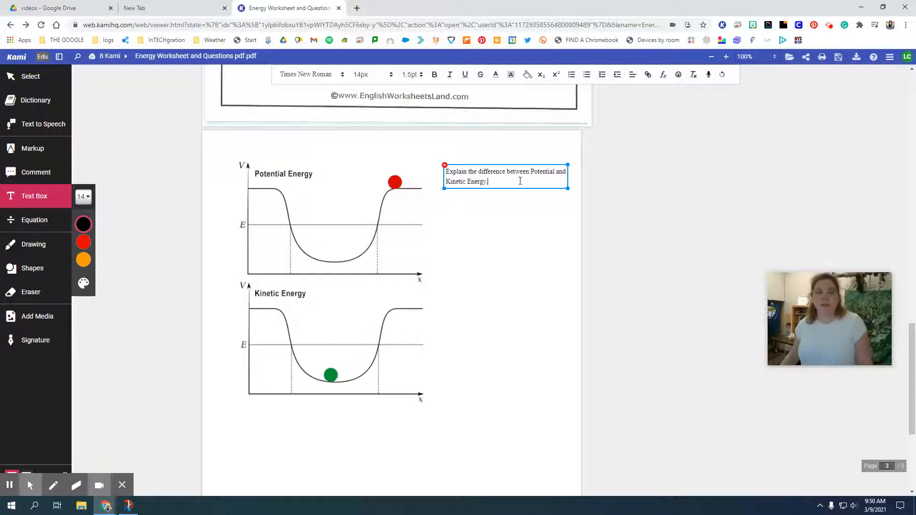
- Set the font size of the whole text box sentence to 16px
{"action": "left_click_drag", "start_coordinate": [490, 181], "coordinate": [436, 174]}
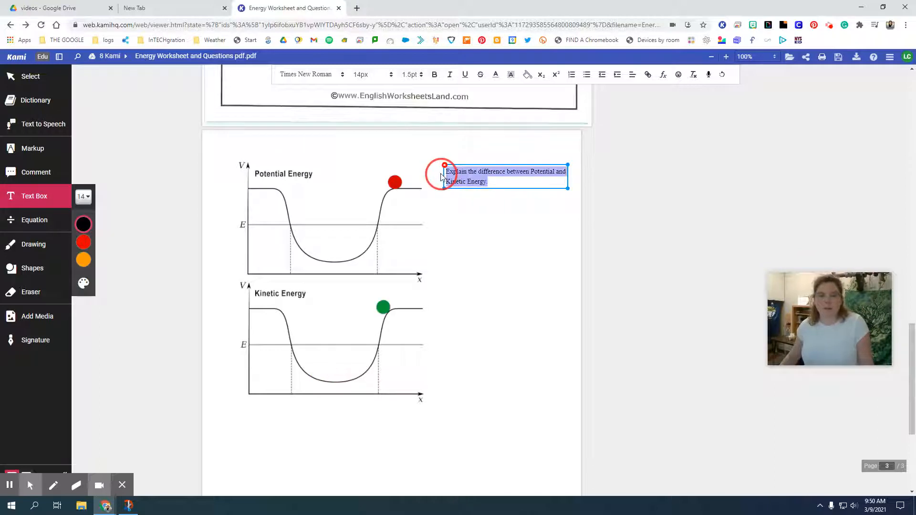
{"action": "left_click", "coordinate": [79, 197]}
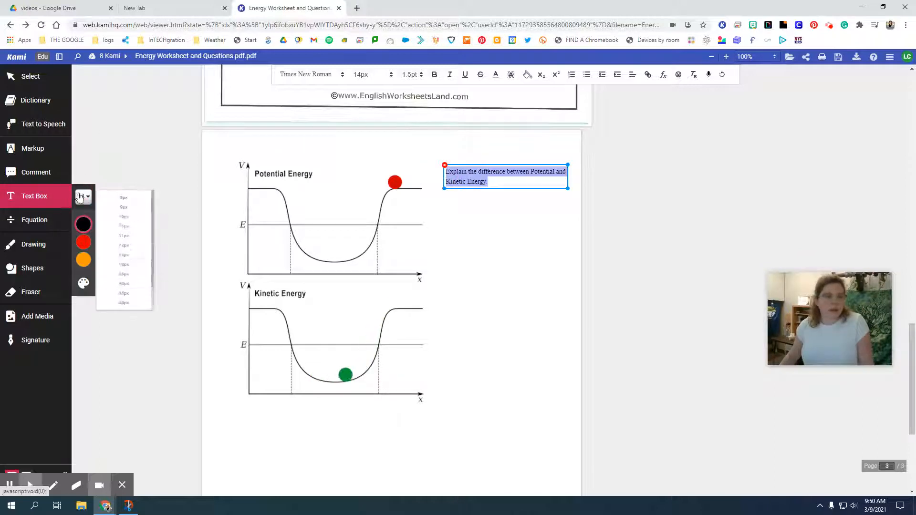
{"action": "left_click", "coordinate": [134, 271]}
- Remove the line break before "Kinetic Energy" so the question in the text box flows as one sentence
{"action": "left_click", "coordinate": [553, 184]}
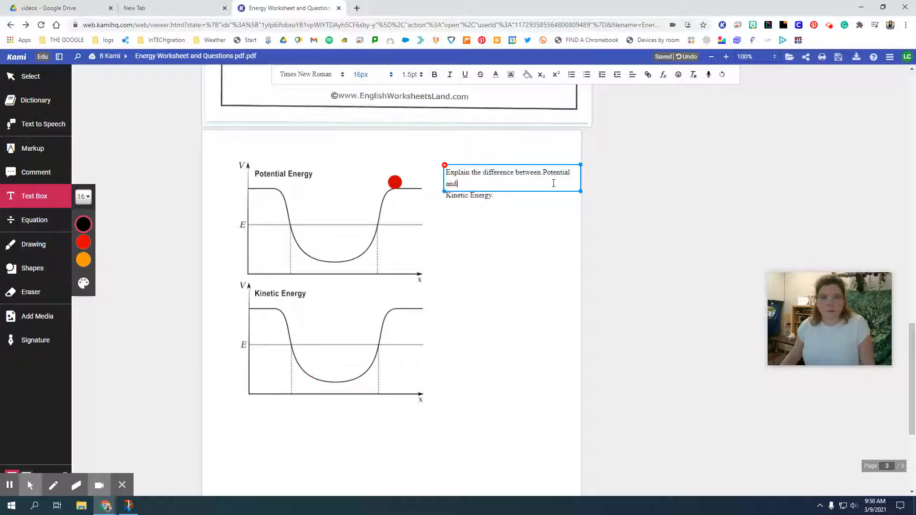
{"action": "key", "text": "Delete"}
{"action": "key", "text": "Right"}
{"action": "key", "text": "Right"}
{"action": "key", "text": "Right"}
{"action": "key", "text": "Right"}
{"action": "key", "text": "Right"}
{"action": "key", "text": "Right"}
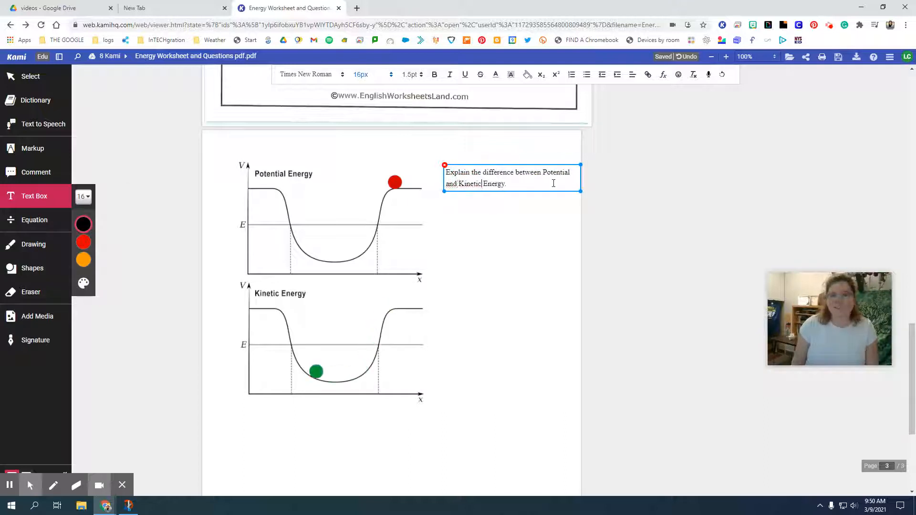
- Extend the question so it ends with "in the box below." and finish editing the text box
{"action": "type", "text": "i"}
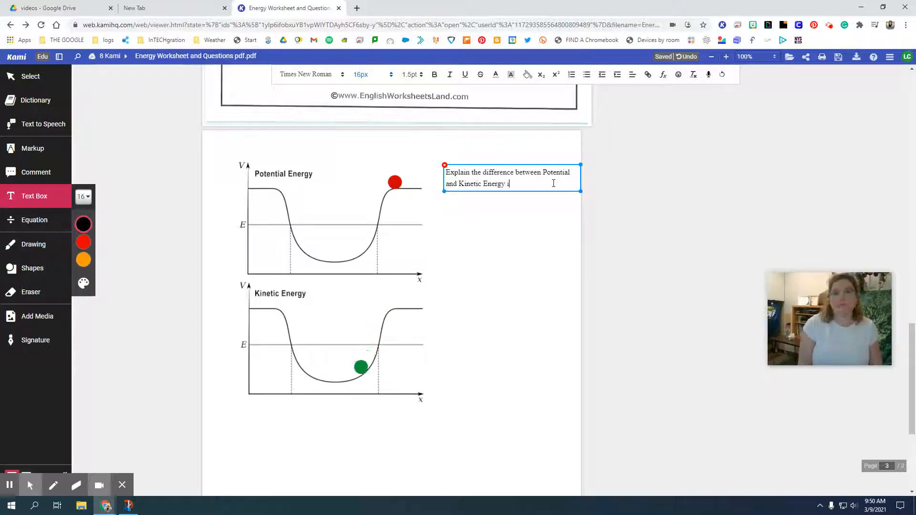
{"action": "type", "text": "n the box below"}
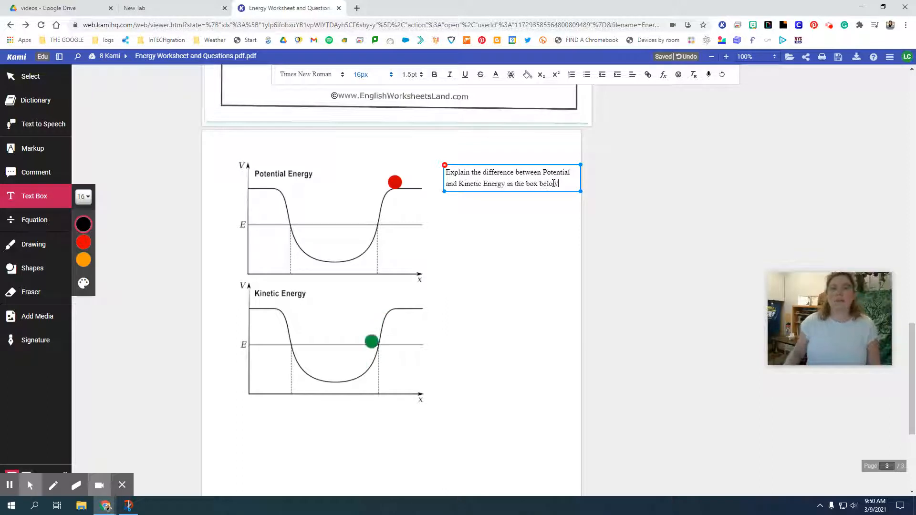
{"action": "type", "text": "."}
{"action": "left_click", "coordinate": [518, 265]}
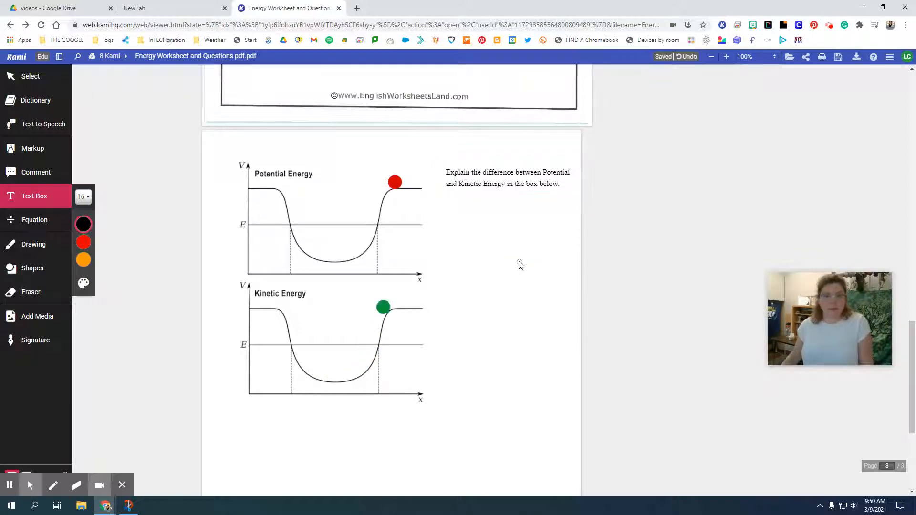
- Draw a blue outlined rectangle beneath the question text as an answer box, matching the text's width
{"action": "left_click", "coordinate": [22, 268]}
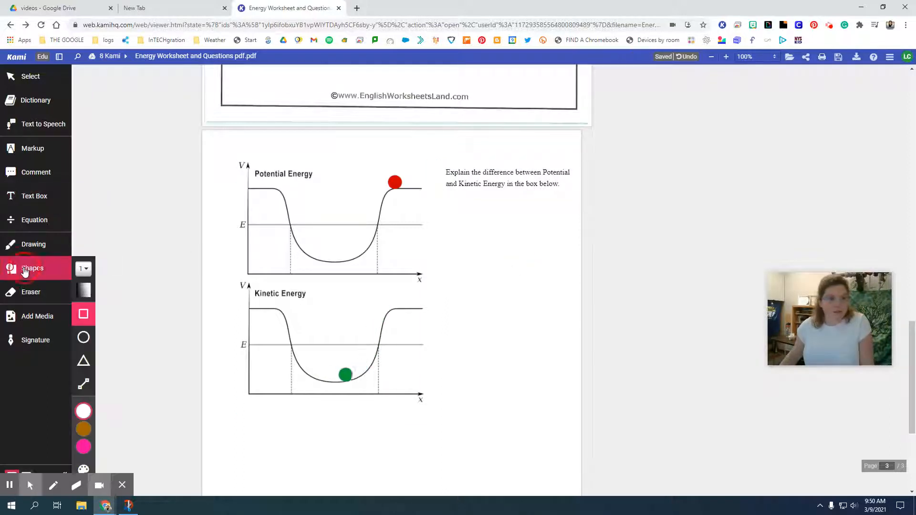
{"action": "left_click", "coordinate": [83, 294]}
{"action": "left_click", "coordinate": [108, 308]}
{"action": "mouse_move", "coordinate": [90, 424]}
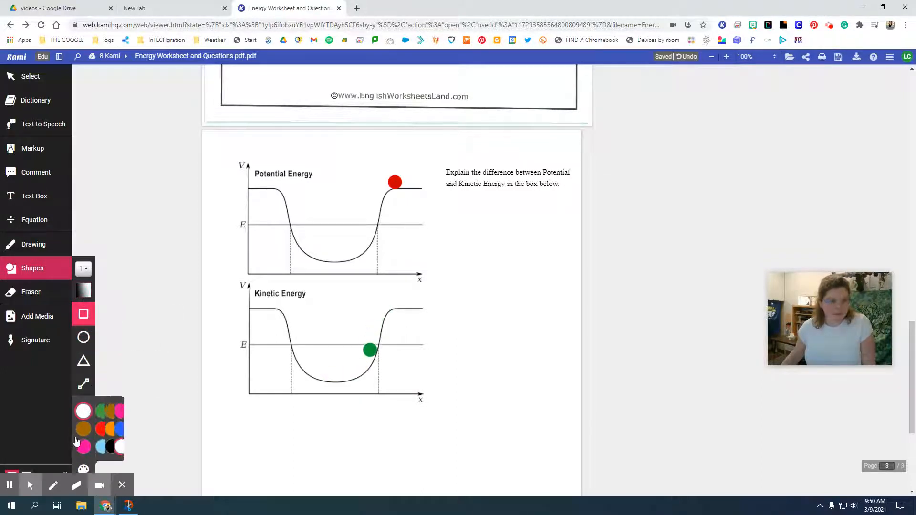
{"action": "left_click", "coordinate": [154, 431]}
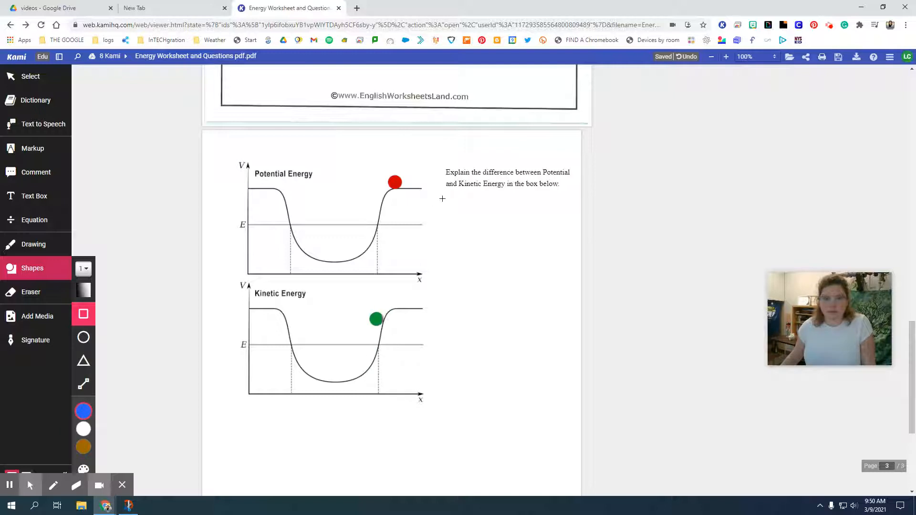
{"action": "left_click_drag", "start_coordinate": [443, 198], "coordinate": [571, 313]}
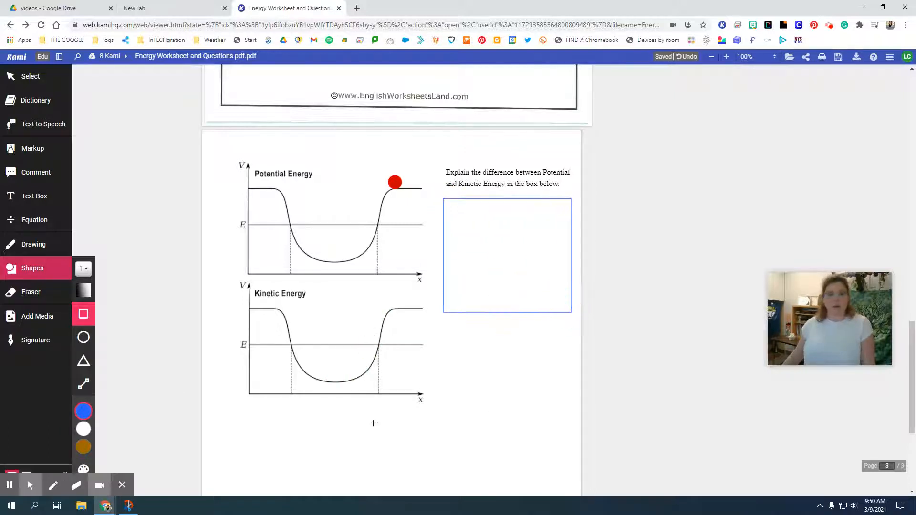
- Start adding a YouTube video to the page and search for "kinetic energy for kids"
{"action": "scroll", "coordinate": [373, 423], "scroll_direction": "down", "scroll_amount": 4}
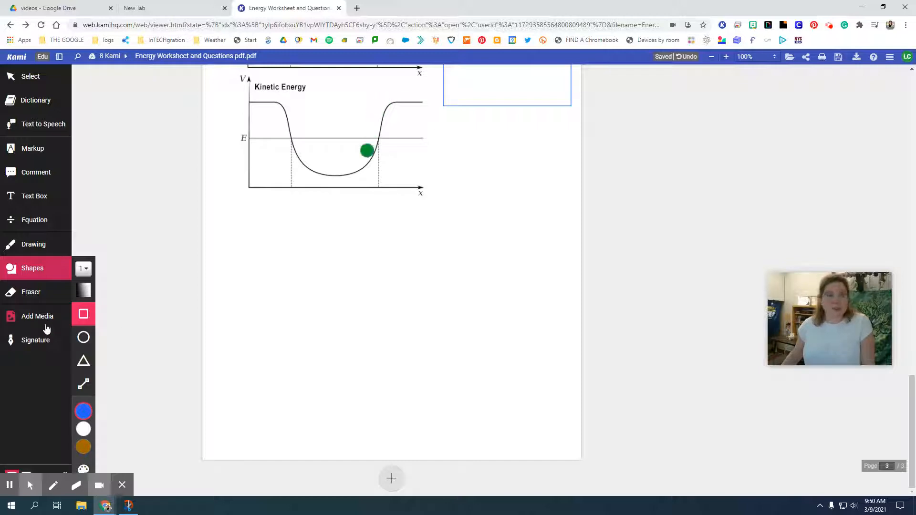
{"action": "left_click", "coordinate": [47, 318]}
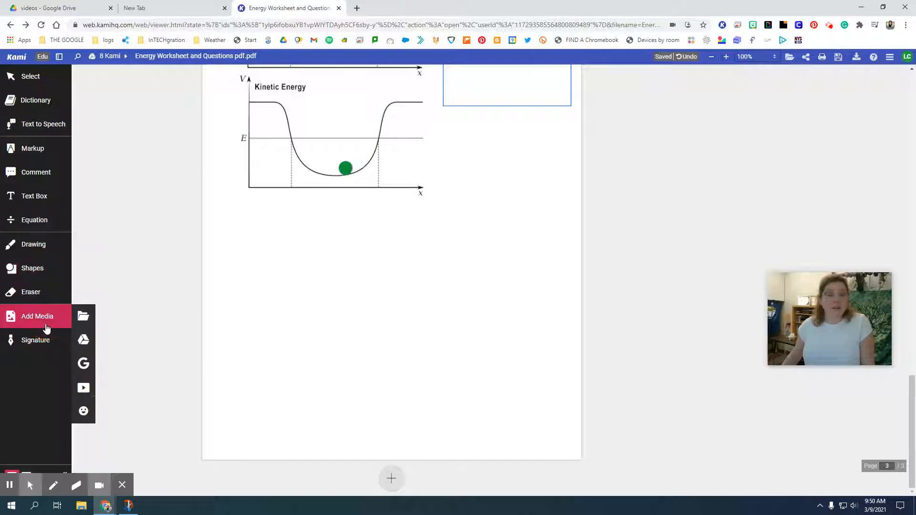
{"action": "left_click", "coordinate": [83, 388]}
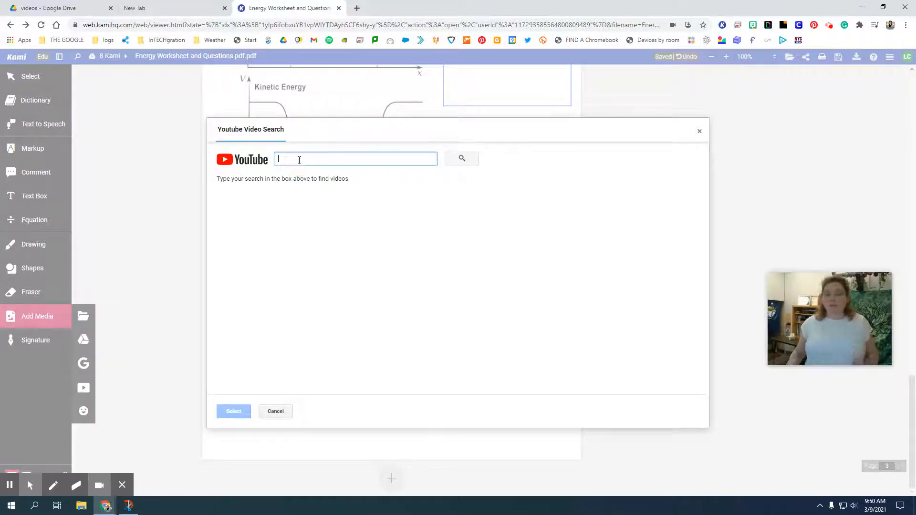
{"action": "type", "text": "kinetic ener"}
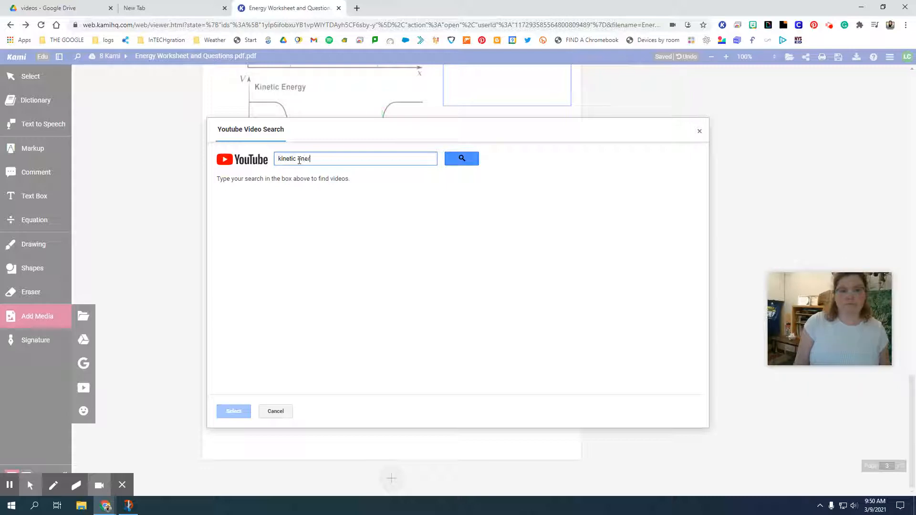
{"action": "type", "text": "ids"}
{"action": "key", "text": "Return"}
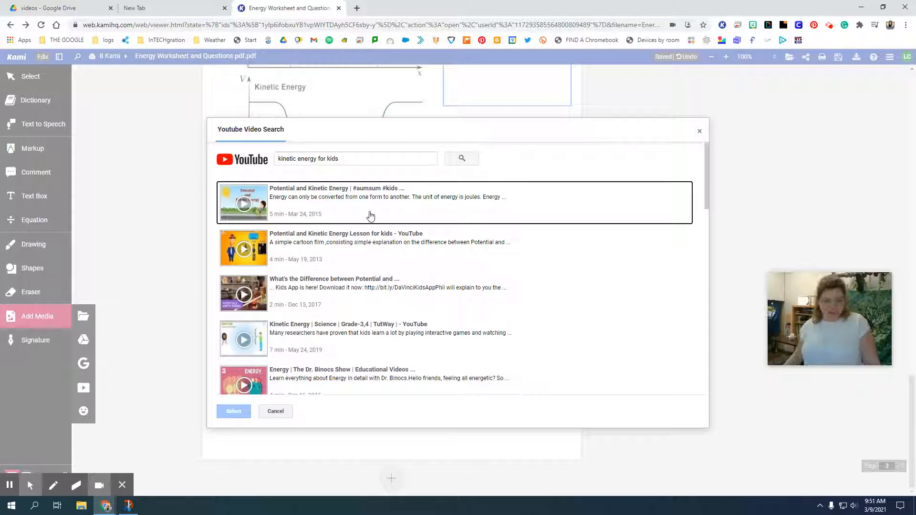
- Insert the 6-minute "Kinetic Energy and Potential Energy" video from Jul 24, 2015 below the Kinetic Energy graph and enlarge it
{"action": "scroll", "coordinate": [325, 334], "scroll_direction": "down", "scroll_amount": 2}
{"action": "scroll", "coordinate": [326, 334], "scroll_direction": "down", "scroll_amount": 2}
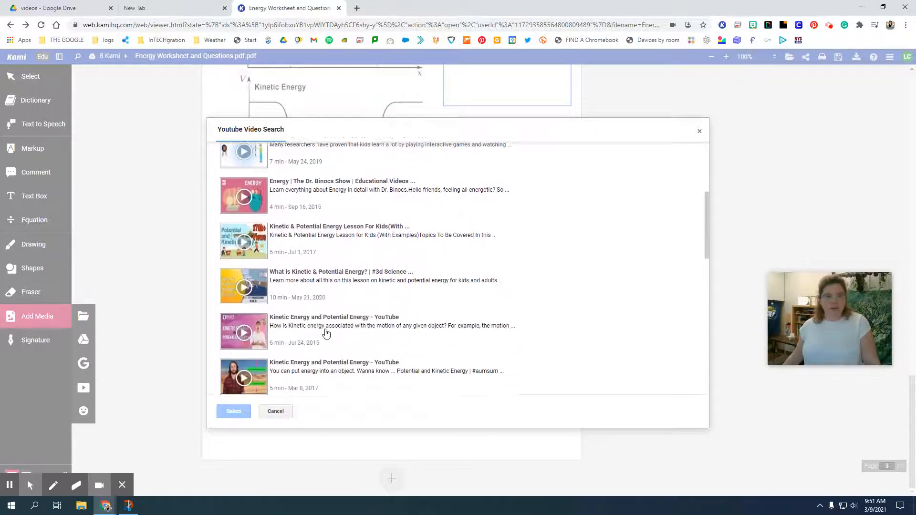
{"action": "scroll", "coordinate": [405, 349], "scroll_direction": "down", "scroll_amount": 1}
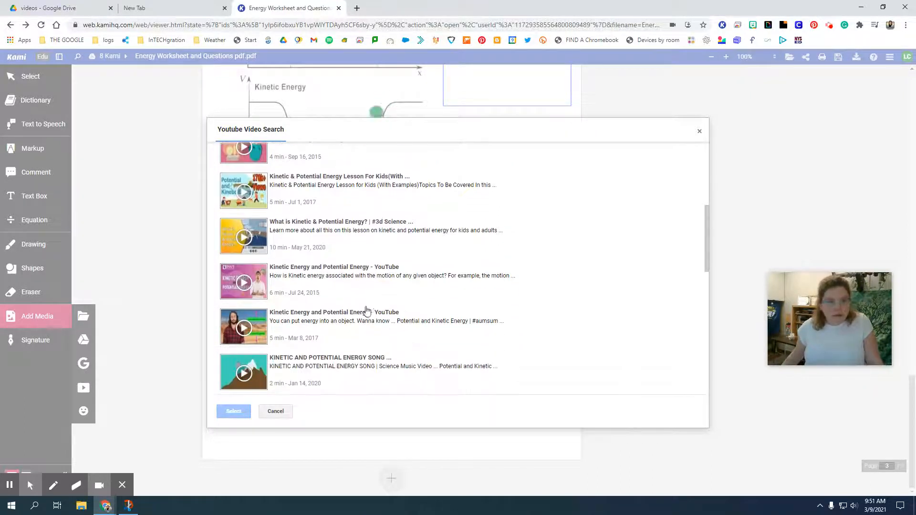
{"action": "left_click", "coordinate": [334, 269]}
{"action": "left_click", "coordinate": [234, 411]}
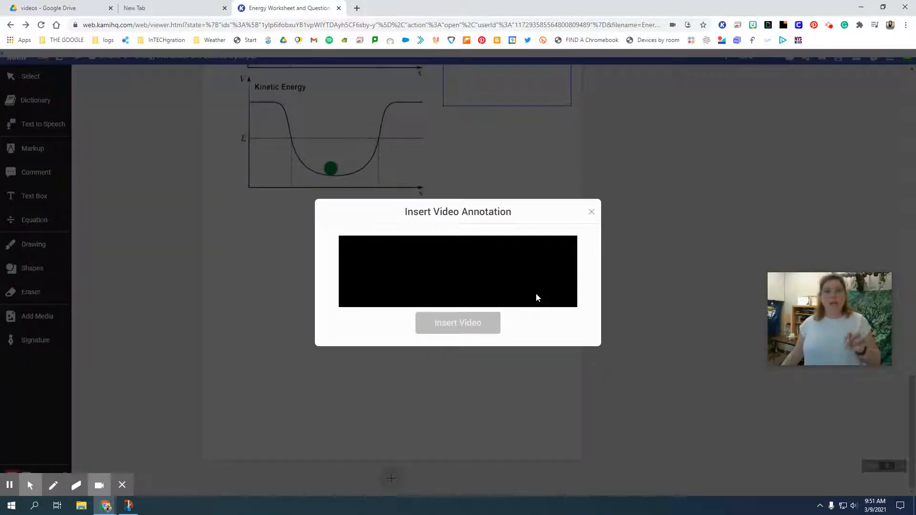
{"action": "left_click", "coordinate": [462, 337]}
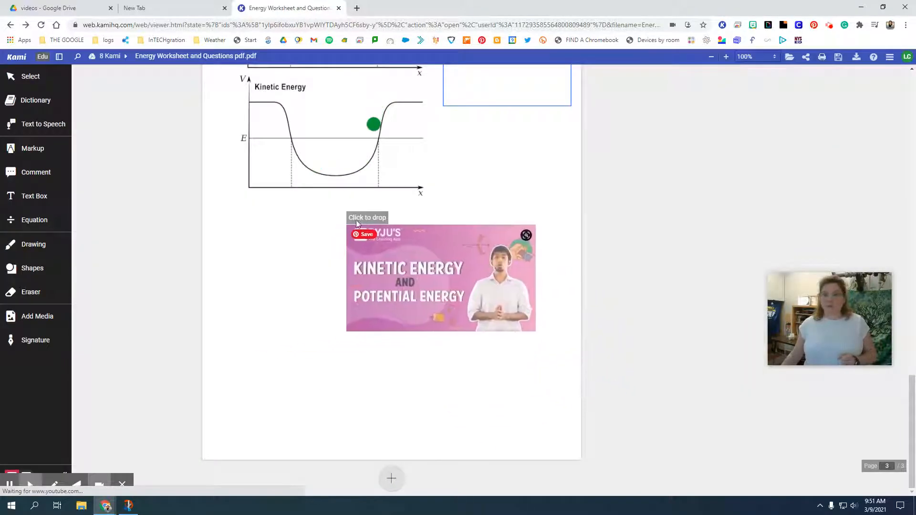
{"action": "left_click", "coordinate": [376, 217]}
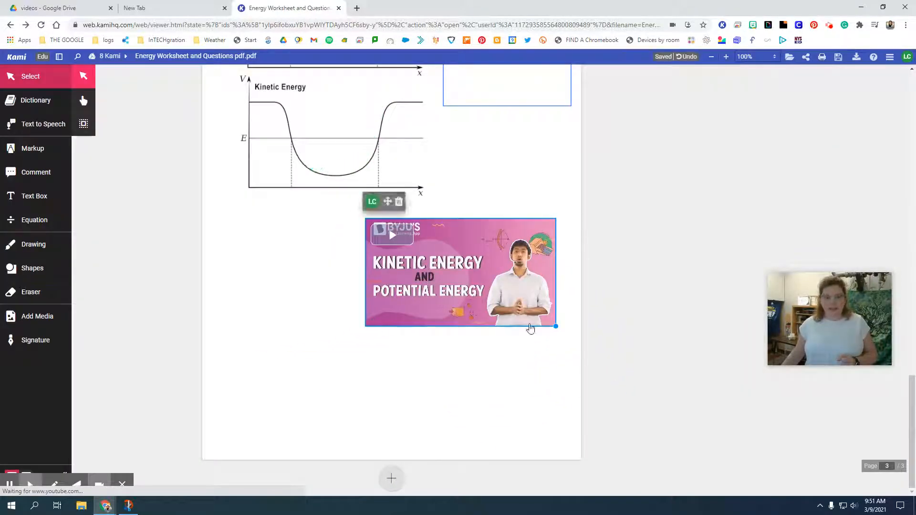
{"action": "left_click_drag", "start_coordinate": [556, 326], "coordinate": [600, 351]}
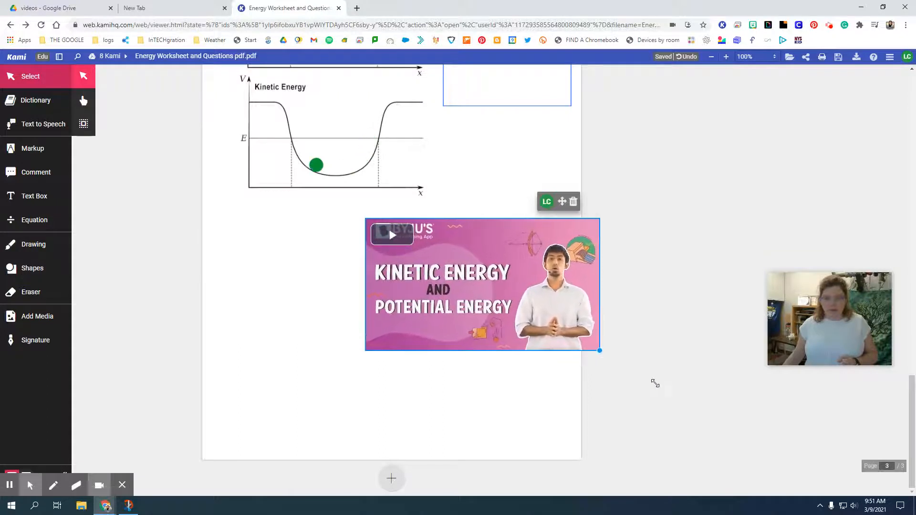
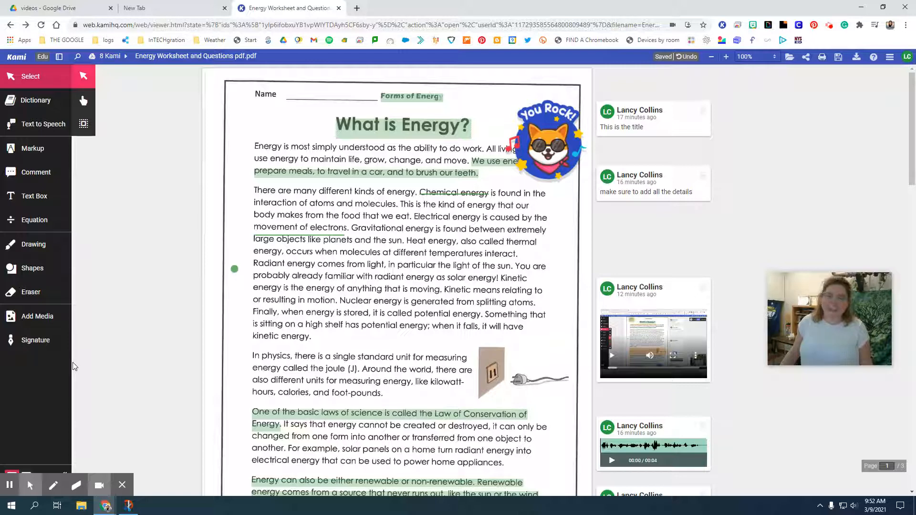
{"action": "left_click", "coordinate": [9, 486]}
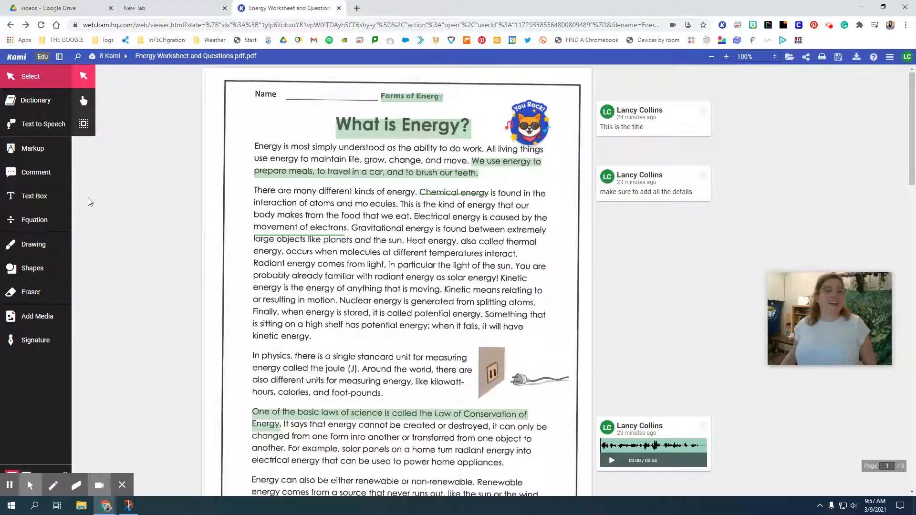
- Show the sidebar with the page thumbnails, switch it to the annotation summary and review the annotations listed for each page
{"action": "left_click", "coordinate": [59, 57]}
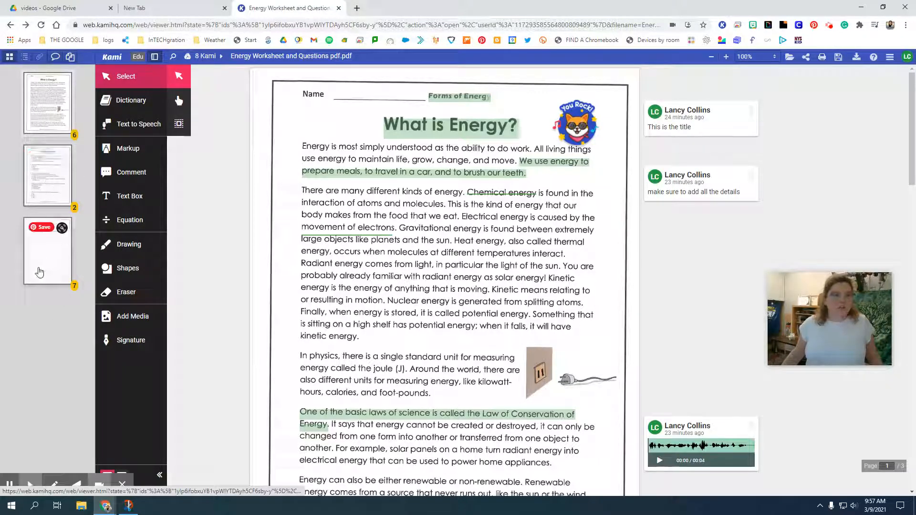
{"action": "mouse_move", "coordinate": [128, 505]}
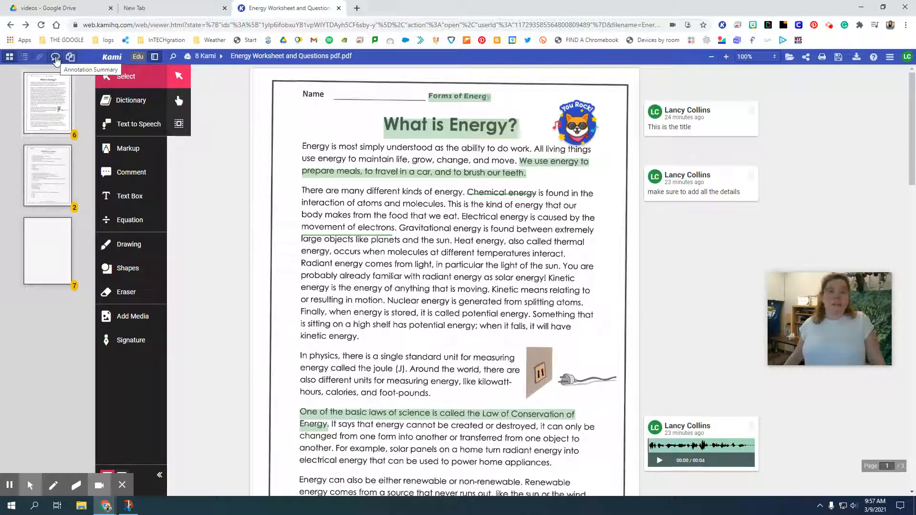
{"action": "left_click", "coordinate": [56, 58]}
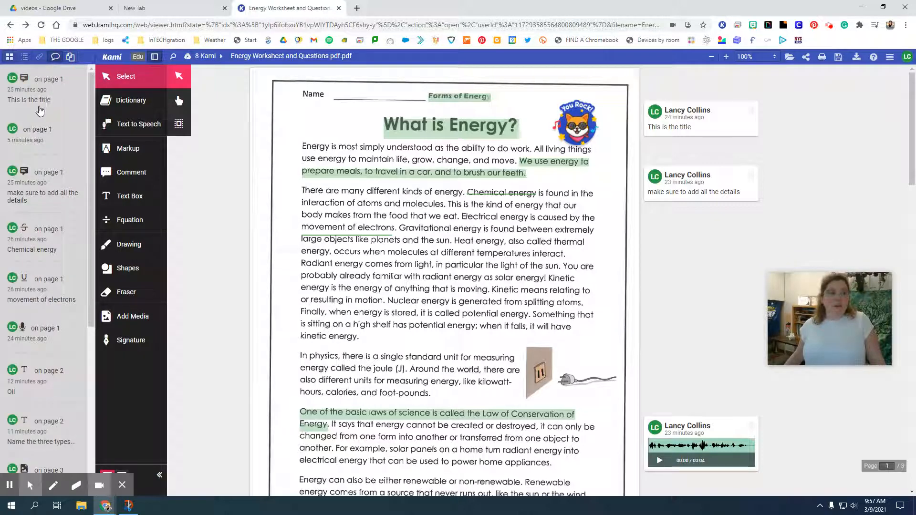
{"action": "scroll", "coordinate": [47, 187], "scroll_direction": "down", "scroll_amount": 1}
{"action": "scroll", "coordinate": [48, 186], "scroll_direction": "down", "scroll_amount": 5}
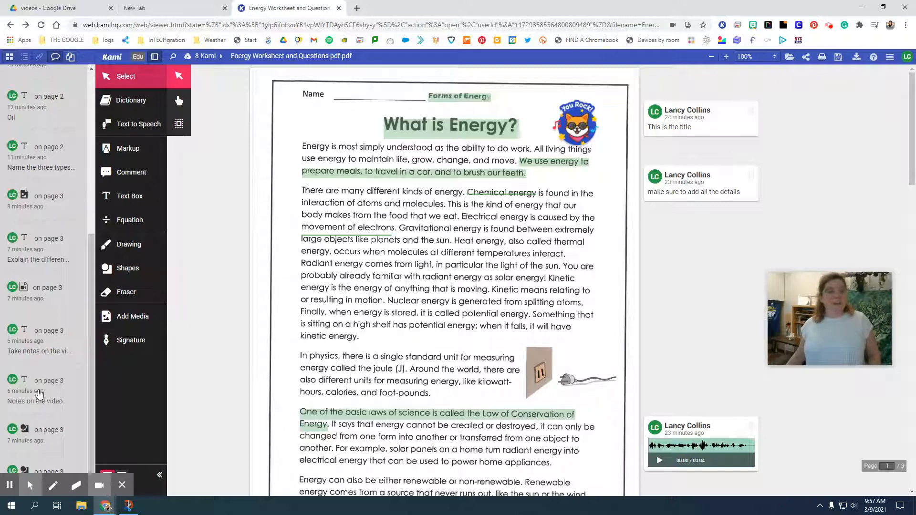
{"action": "scroll", "coordinate": [39, 394], "scroll_direction": "up", "scroll_amount": 6}
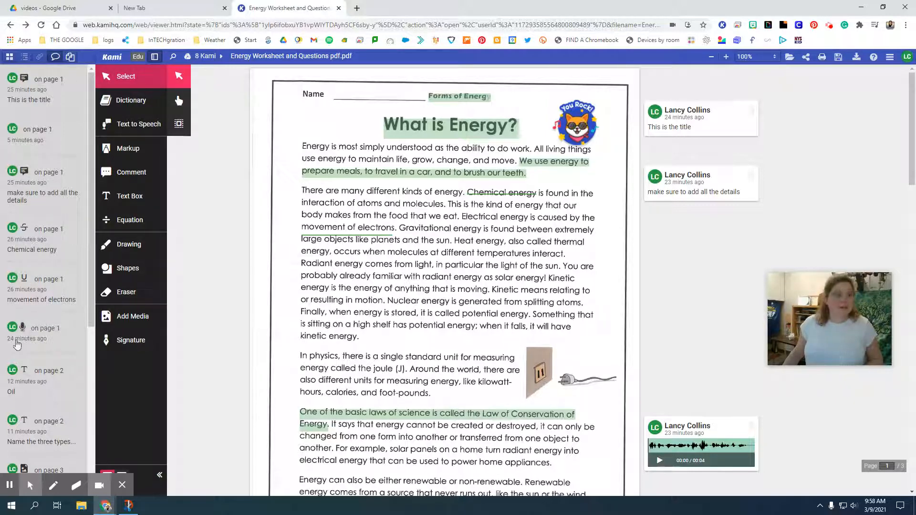
{"action": "scroll", "coordinate": [27, 379], "scroll_direction": "down", "scroll_amount": 1}
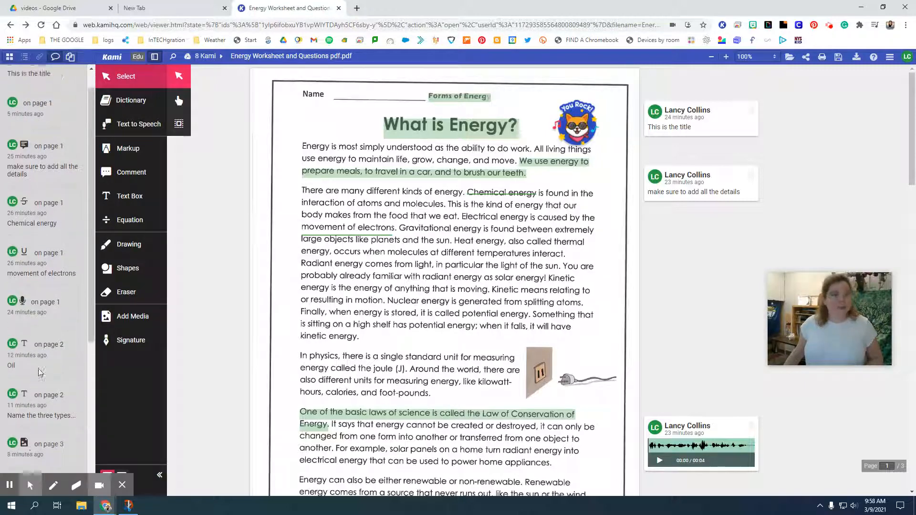
{"action": "scroll", "coordinate": [41, 372], "scroll_direction": "up", "scroll_amount": 1}
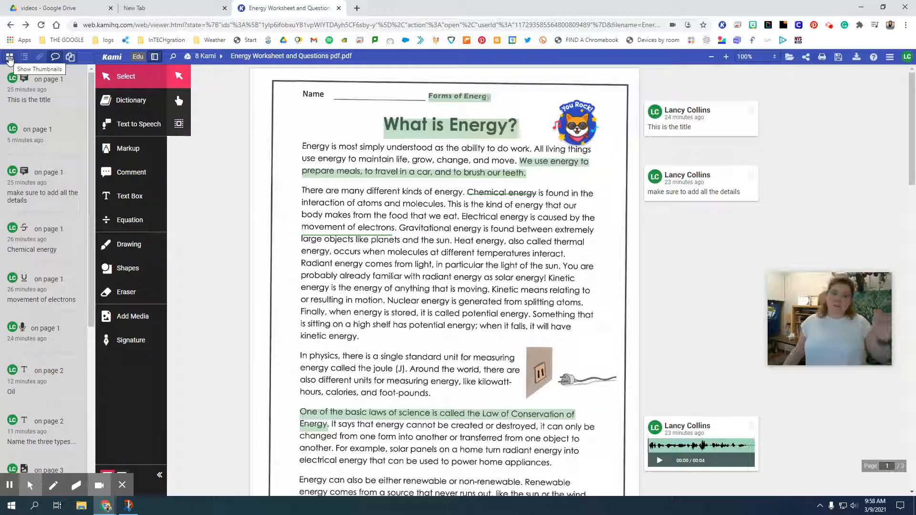
- View the page thumbnails and the Annotation Bank in the sidebar, return to the thumbnails and hide the sidebar
{"action": "left_click", "coordinate": [9, 58]}
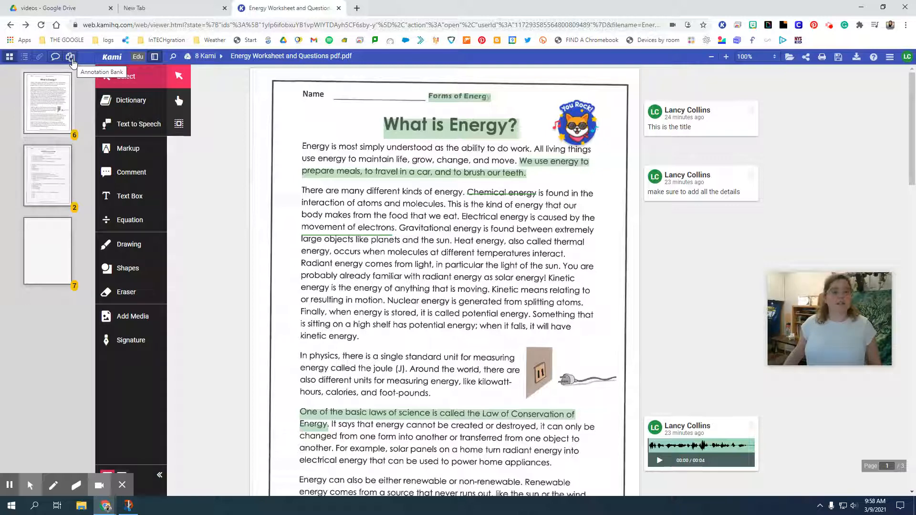
{"action": "left_click", "coordinate": [71, 58]}
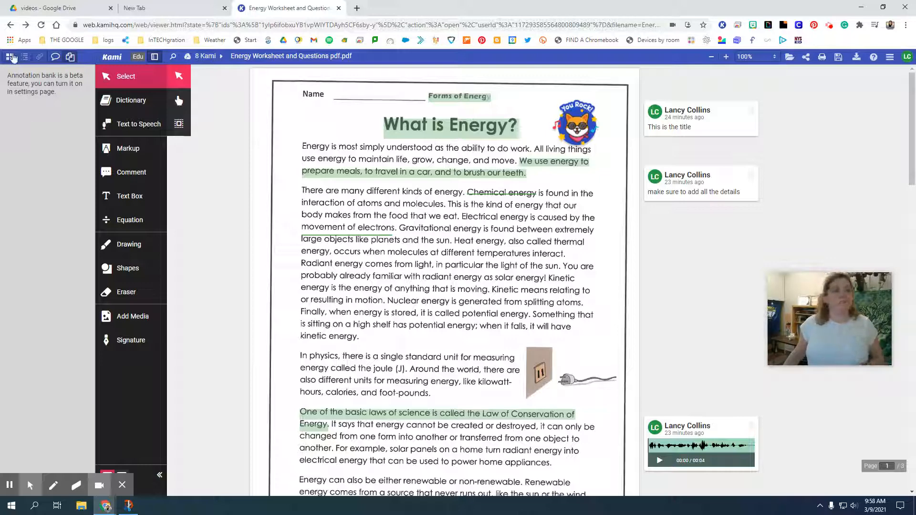
{"action": "left_click", "coordinate": [9, 57]}
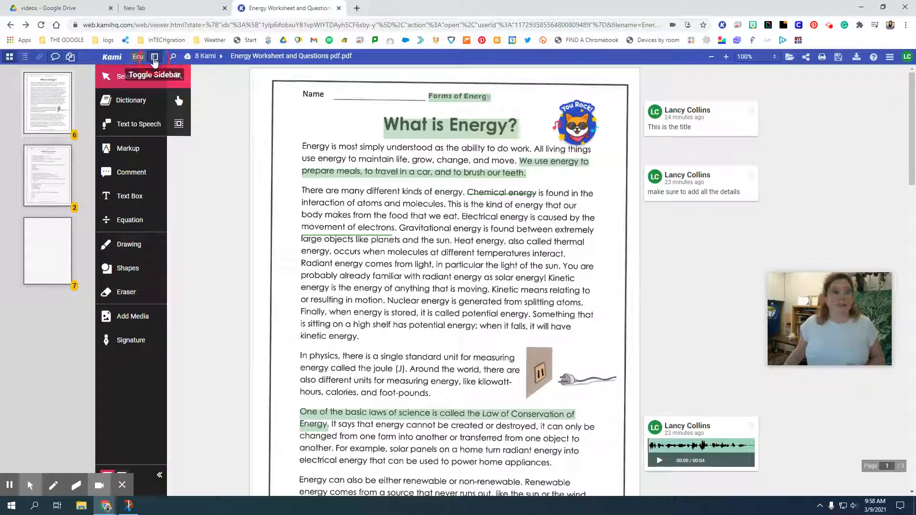
{"action": "left_click", "coordinate": [154, 58]}
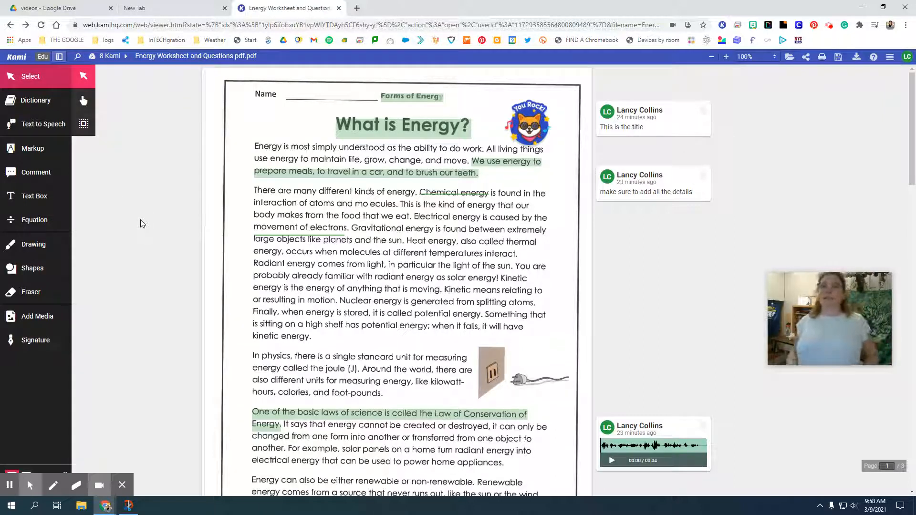
- Search the document for "Potential Energy", go back to the previous match and close the search
{"action": "left_click", "coordinate": [77, 58]}
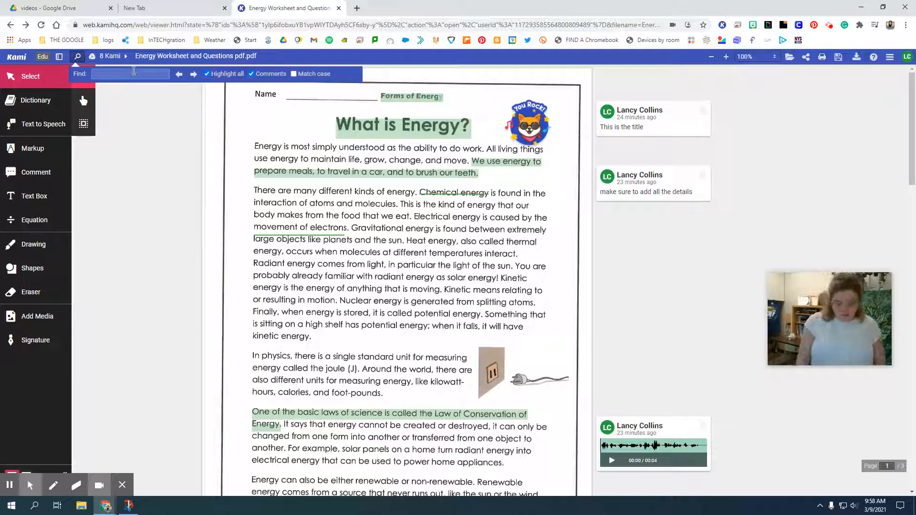
{"action": "type", "text": "Potentia"}
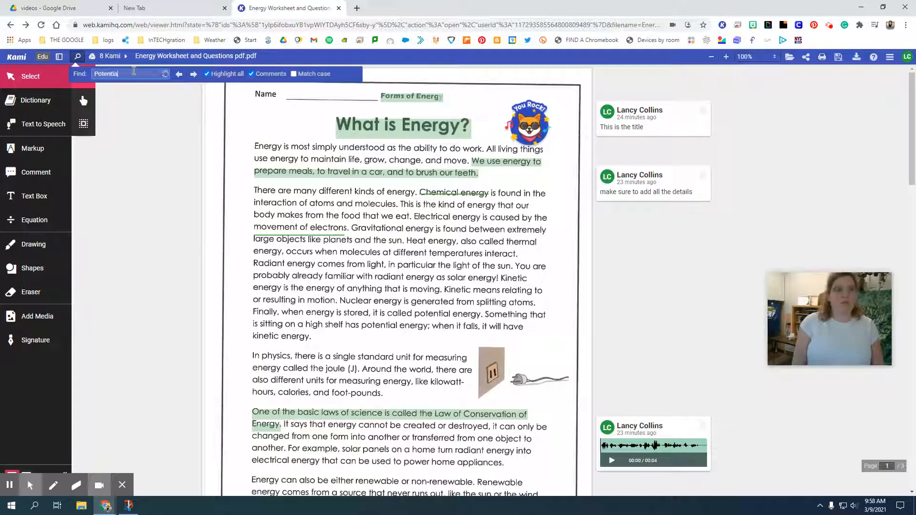
{"action": "type", "text": "l Energy"}
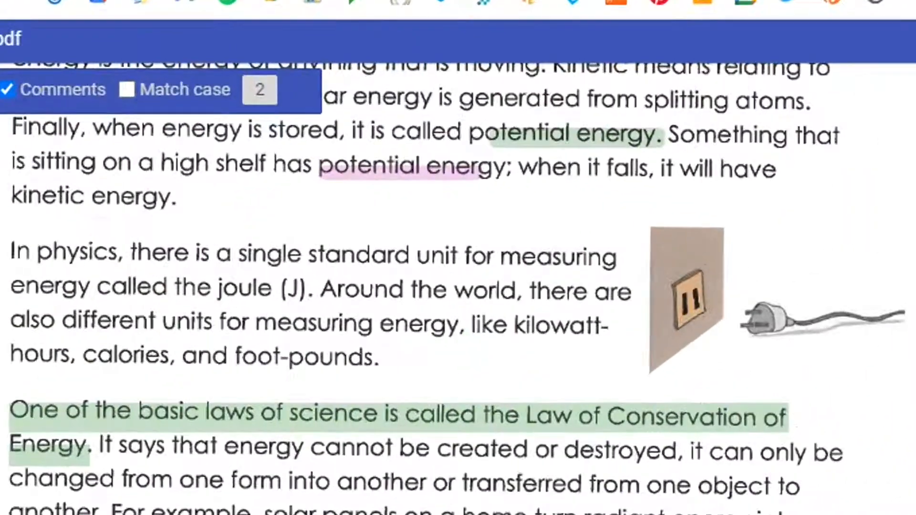
{"action": "key", "text": "Return"}
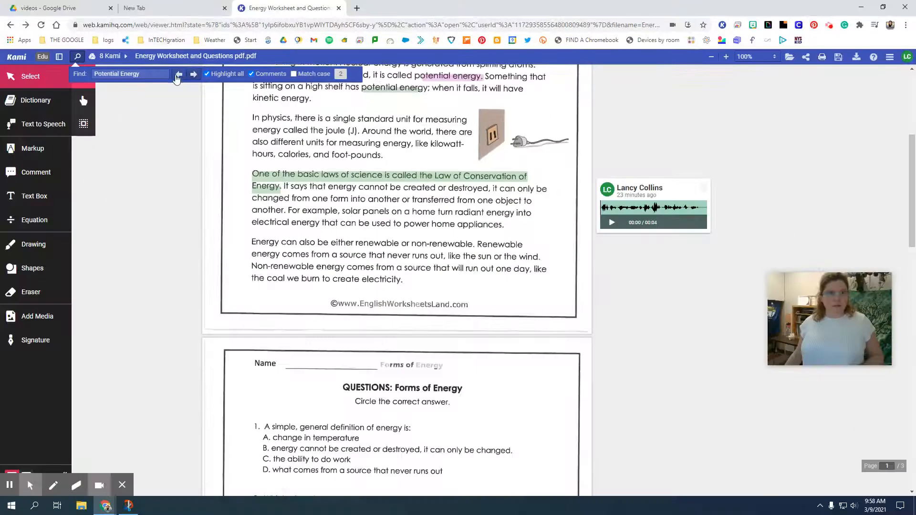
{"action": "left_click", "coordinate": [178, 75]}
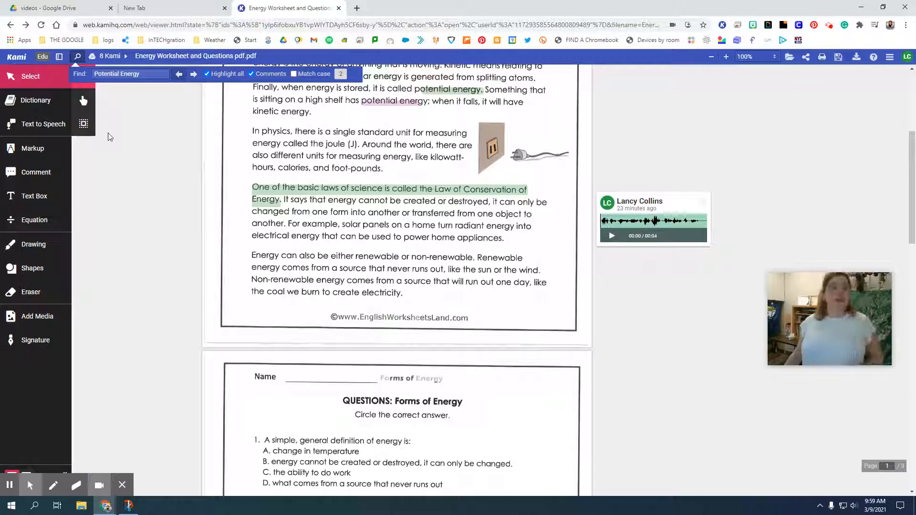
{"action": "left_click", "coordinate": [77, 56]}
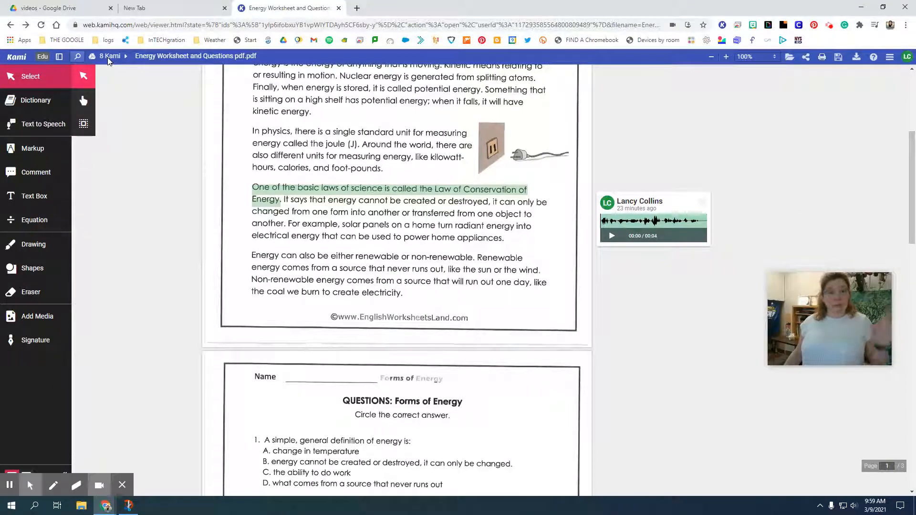
- View the Google Drive folders available for moving the PDF, sort them by name and cancel the move
{"action": "right_click", "coordinate": [107, 58]}
{"action": "left_click", "coordinate": [107, 57]}
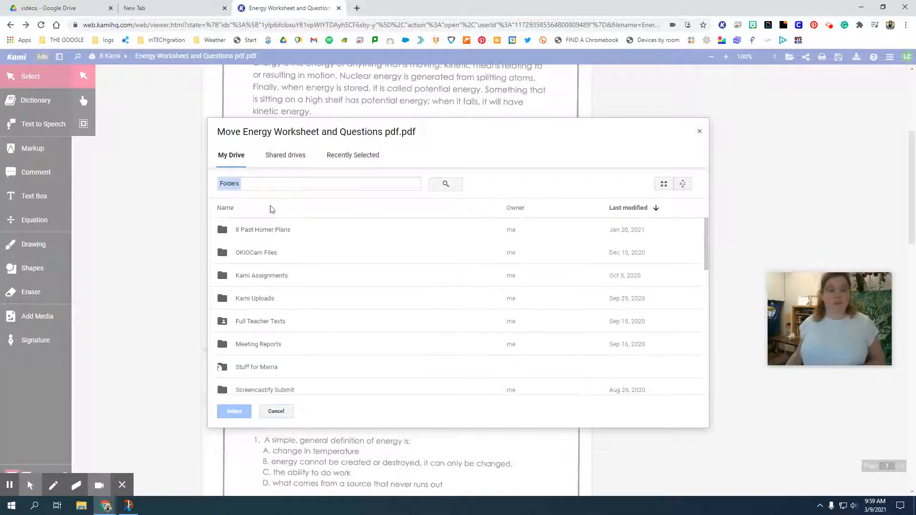
{"action": "left_click", "coordinate": [225, 208]}
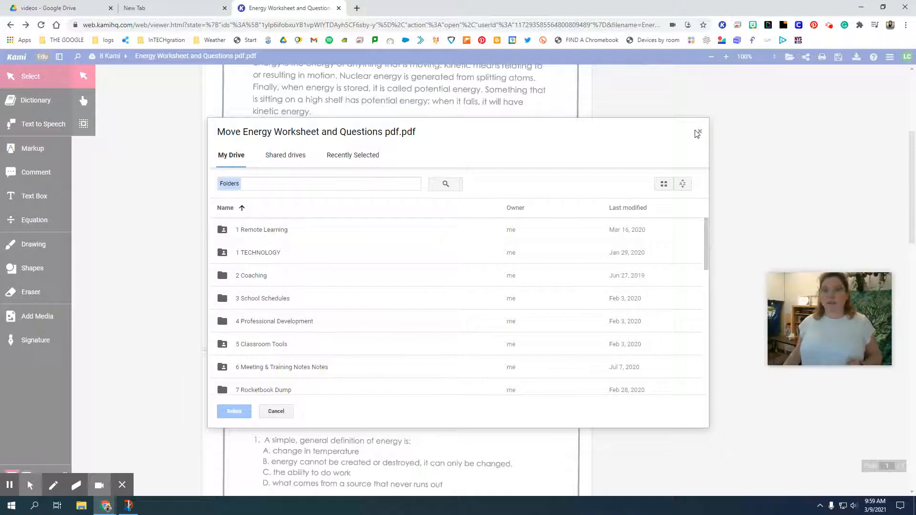
{"action": "left_click", "coordinate": [282, 412]}
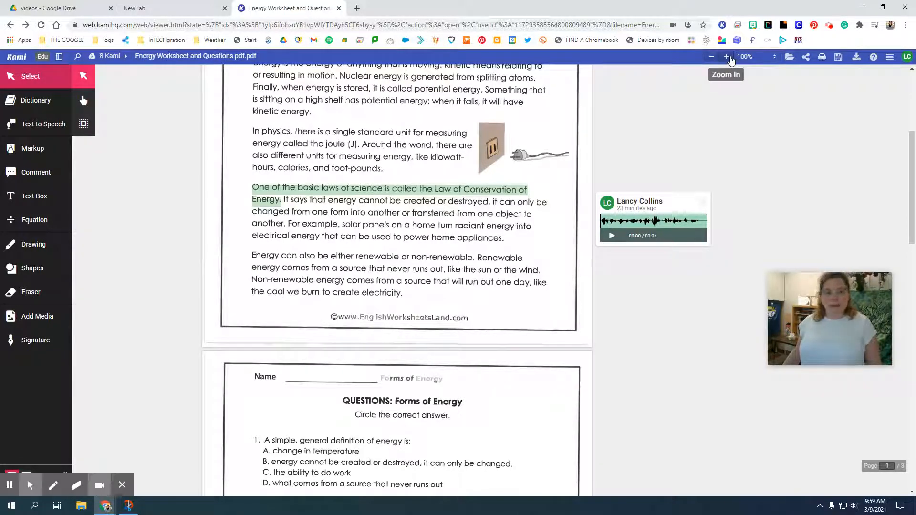
- Enlarge the Forms of Energy question page to 170% and return it to 100%
{"action": "scroll", "coordinate": [634, 216], "scroll_direction": "down", "scroll_amount": 6}
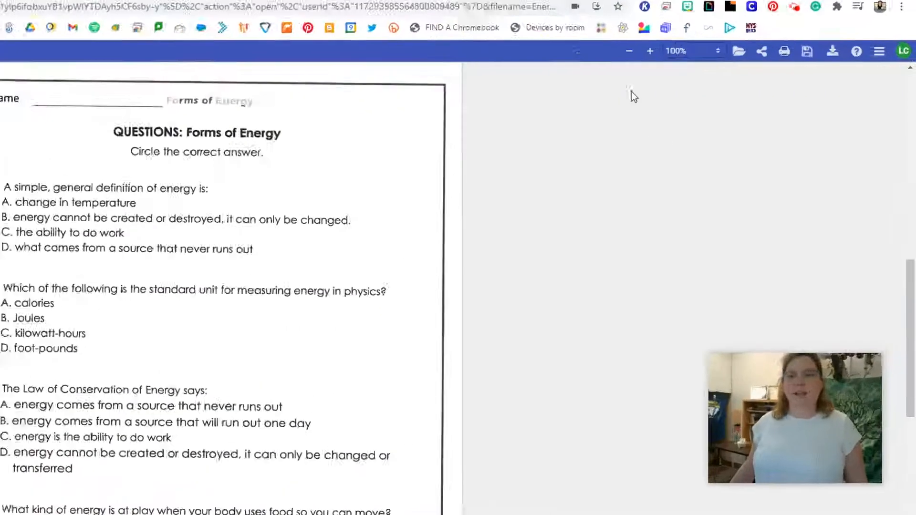
{"action": "left_click", "coordinate": [651, 53]}
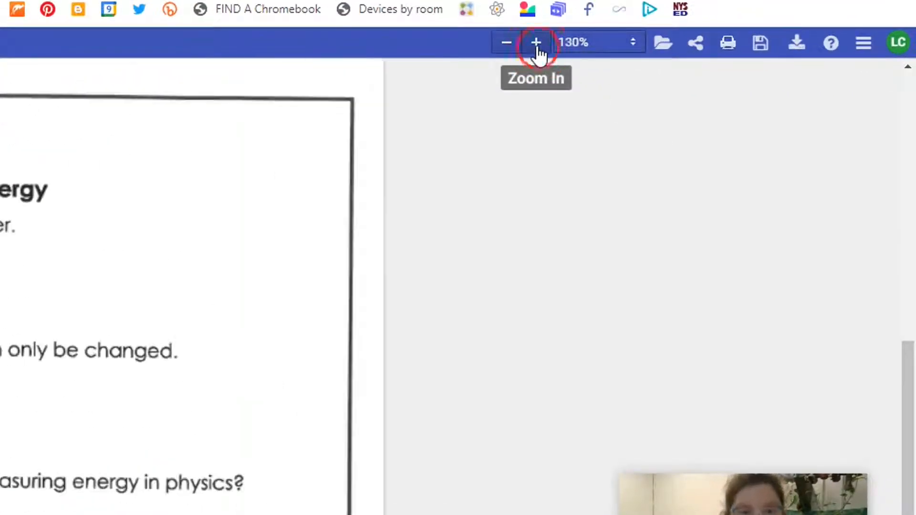
{"action": "left_click", "coordinate": [536, 43]}
{"action": "left_click", "coordinate": [537, 43]}
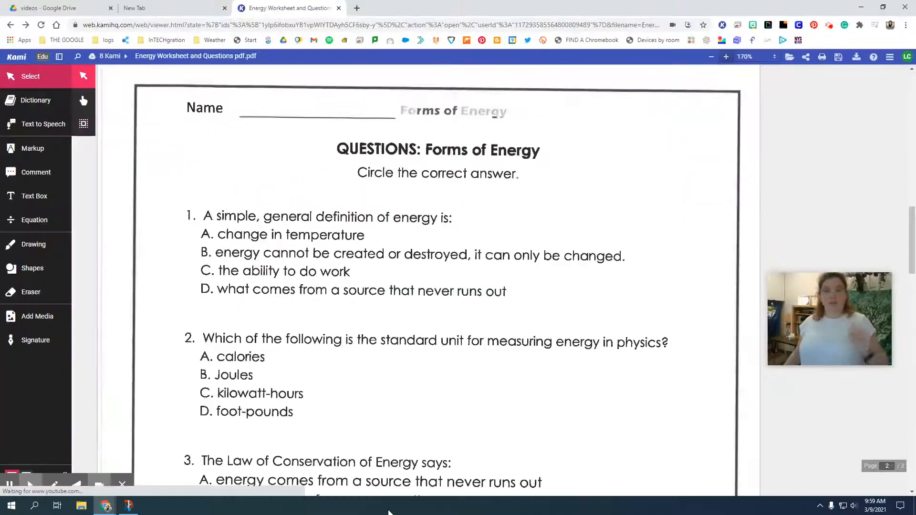
{"action": "left_click", "coordinate": [761, 57]}
{"action": "left_click", "coordinate": [754, 119]}
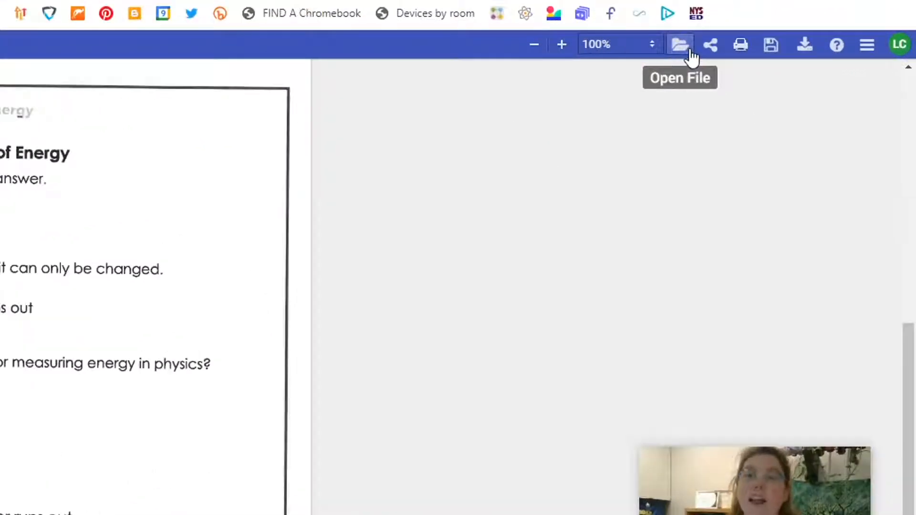
- Review the sources for opening a file and the recent files, and return to the first page
{"action": "left_click", "coordinate": [690, 53]}
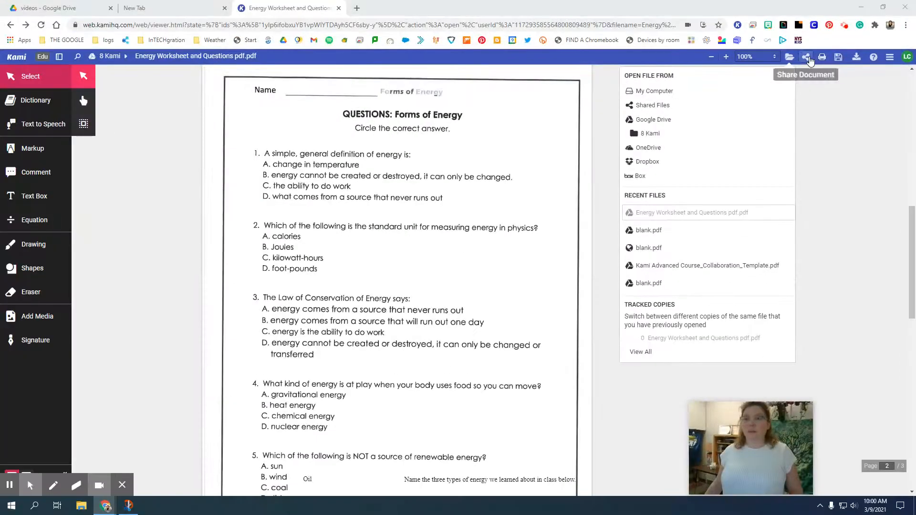
{"action": "left_click", "coordinate": [809, 138]}
{"action": "scroll", "coordinate": [759, 151], "scroll_direction": "up", "scroll_amount": 10}
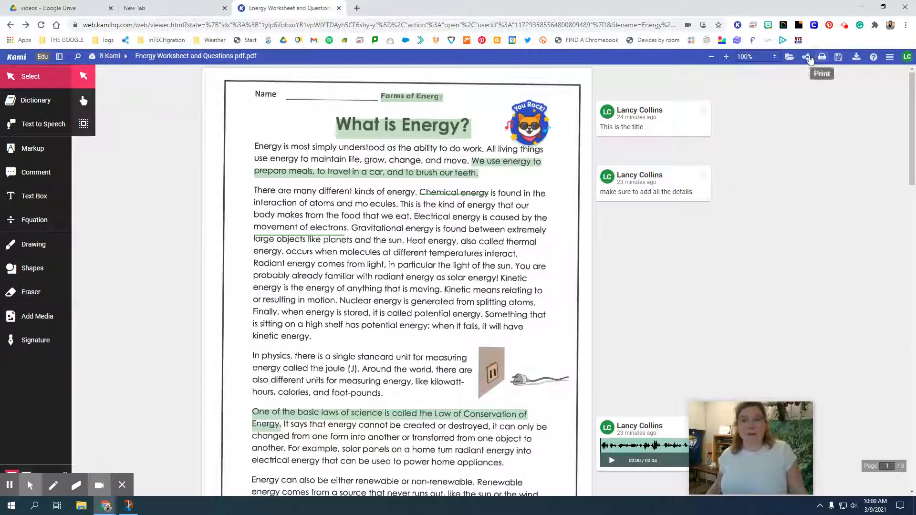
- Turn document sharing off, re-enable it for anyone with the link as Viewer, and select the share link
{"action": "left_click", "coordinate": [808, 57]}
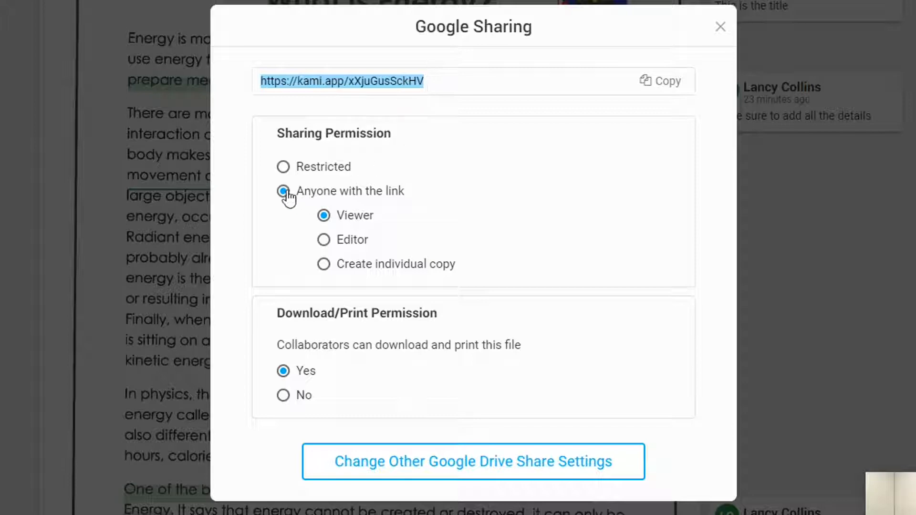
{"action": "left_click", "coordinate": [283, 167]}
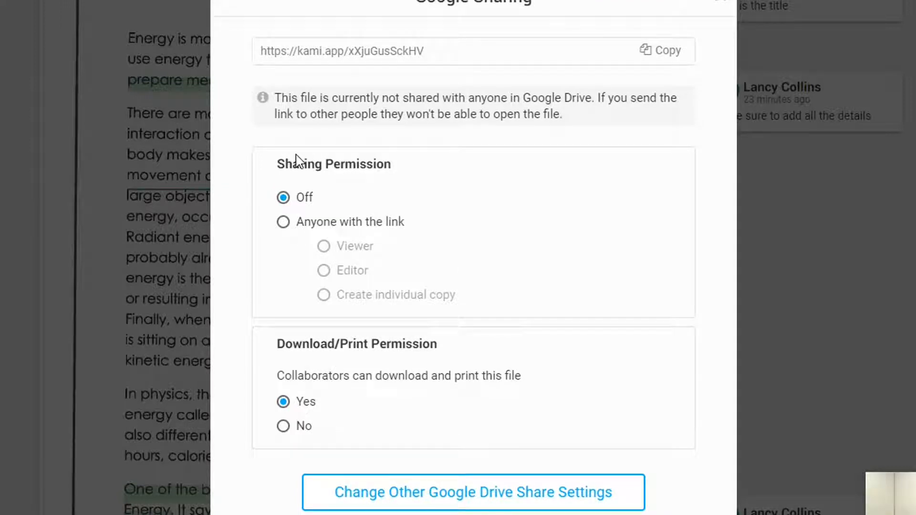
{"action": "left_click", "coordinate": [284, 223]}
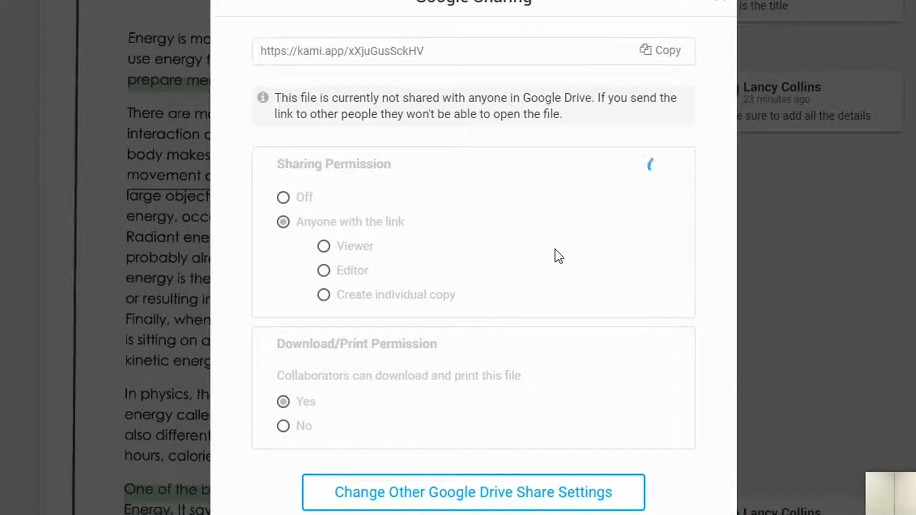
{"action": "left_click", "coordinate": [325, 216]}
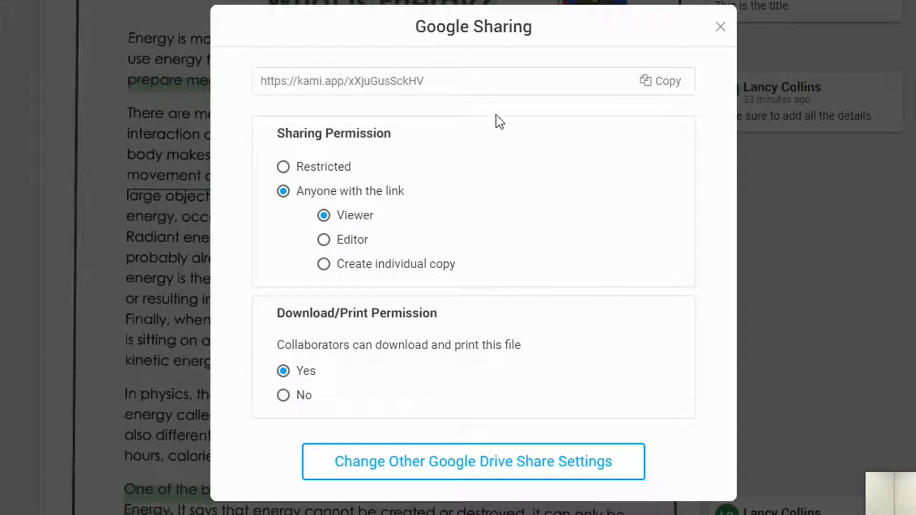
{"action": "left_click", "coordinate": [501, 81]}
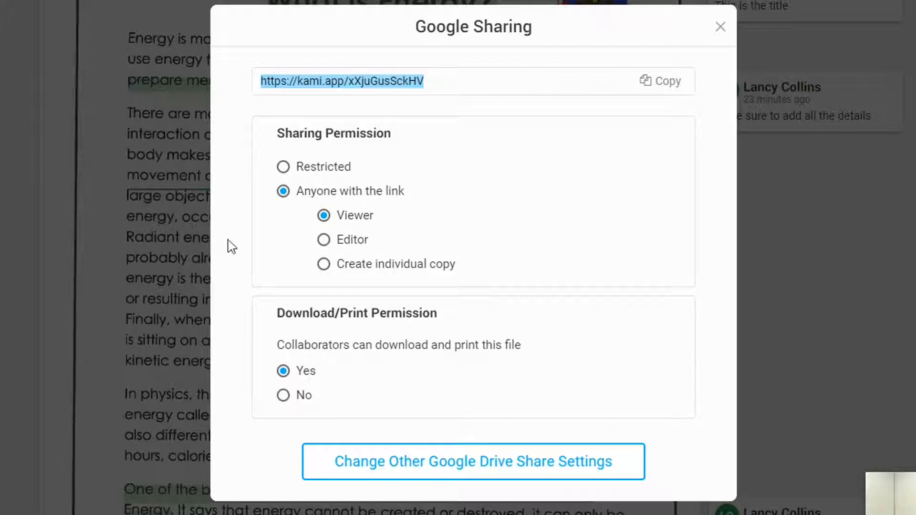
- Switch the link permission to Editor, return it to Viewer and close the sharing settings
{"action": "left_click", "coordinate": [324, 240]}
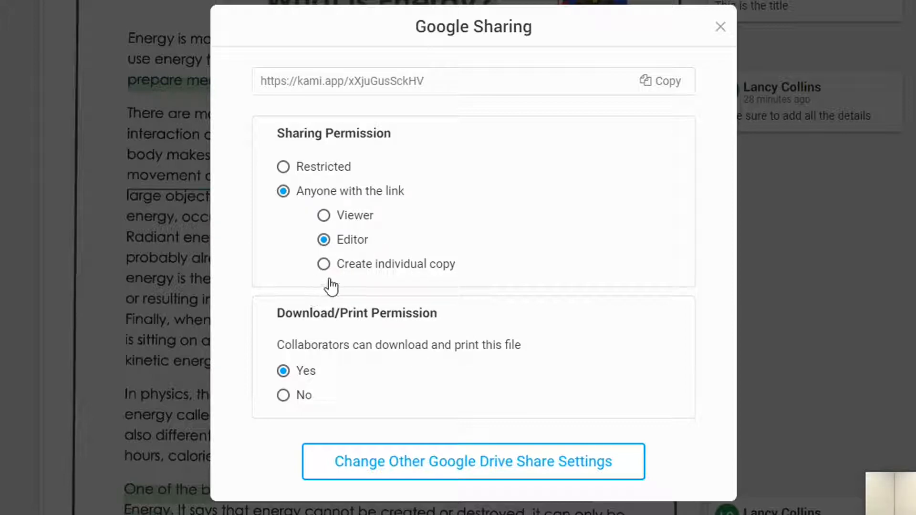
{"action": "left_click", "coordinate": [356, 216]}
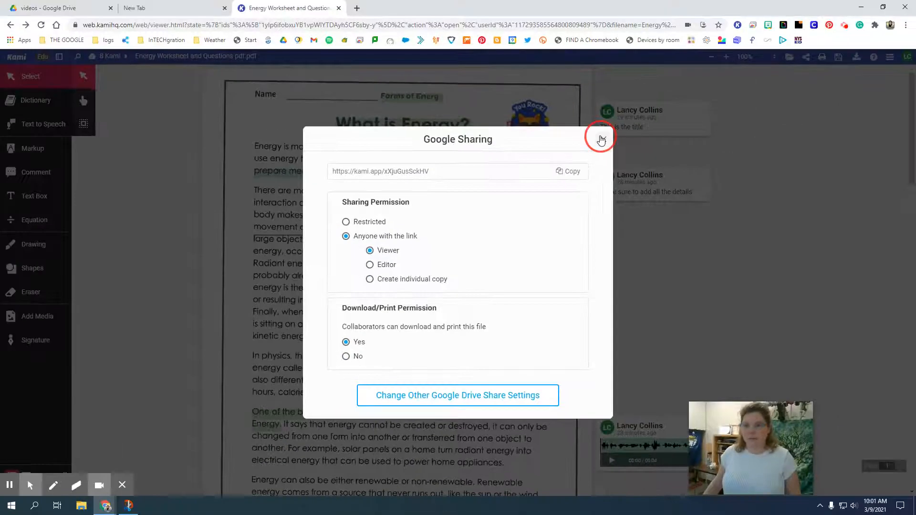
{"action": "left_click", "coordinate": [720, 27]}
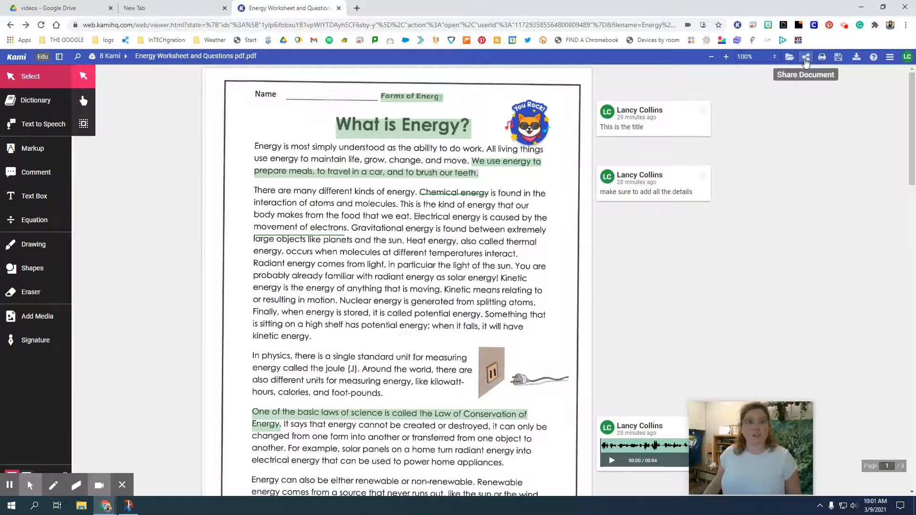
- View the print options for the document and save it immediately to Google Drive
{"action": "left_click", "coordinate": [822, 58]}
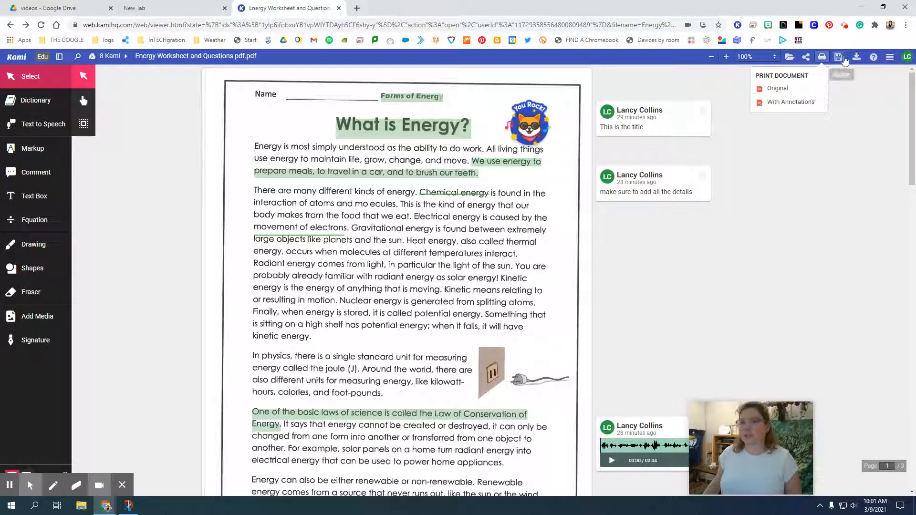
{"action": "left_click", "coordinate": [844, 59]}
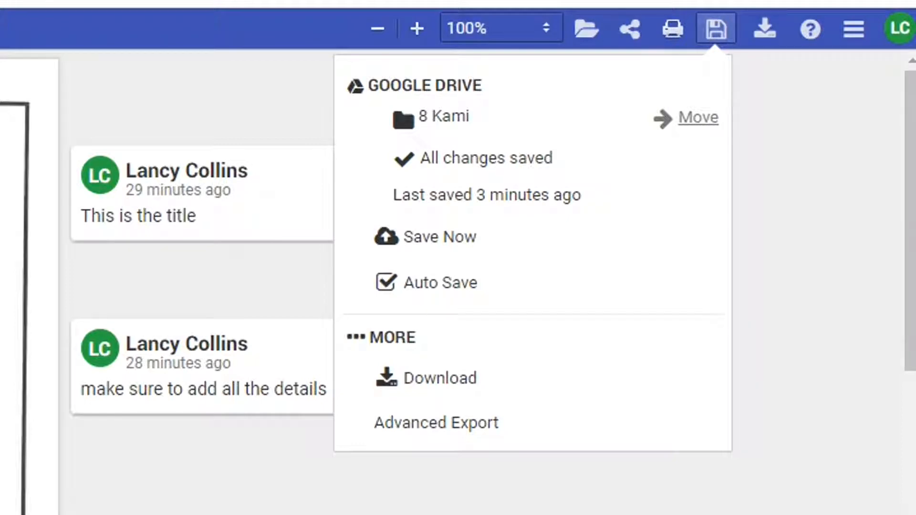
{"action": "left_click", "coordinate": [422, 248]}
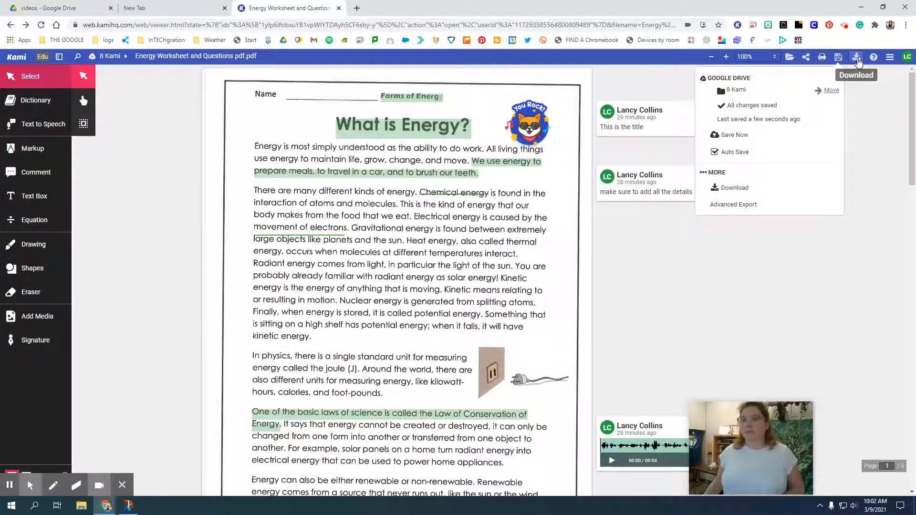
- Examine the export options, read the forum explanation of Flatten Annotations, and close both without exporting
{"action": "left_click", "coordinate": [857, 58]}
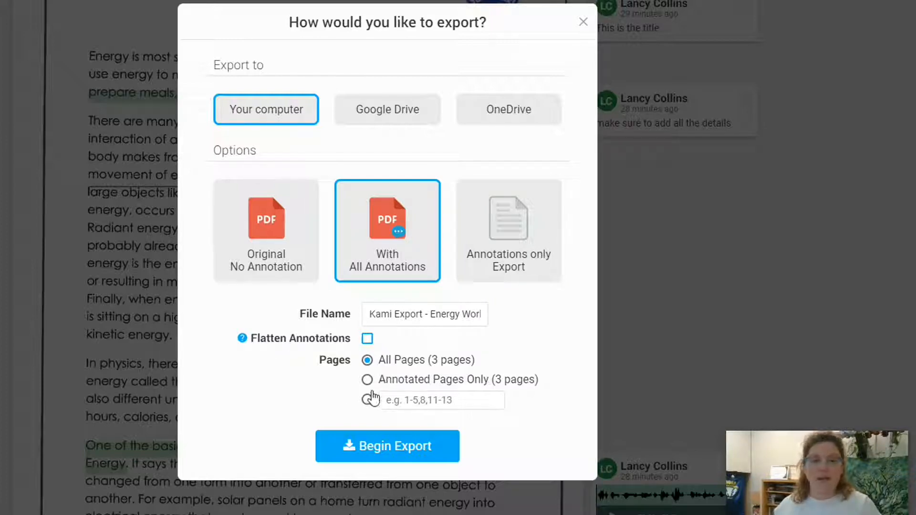
{"action": "left_click", "coordinate": [242, 339]}
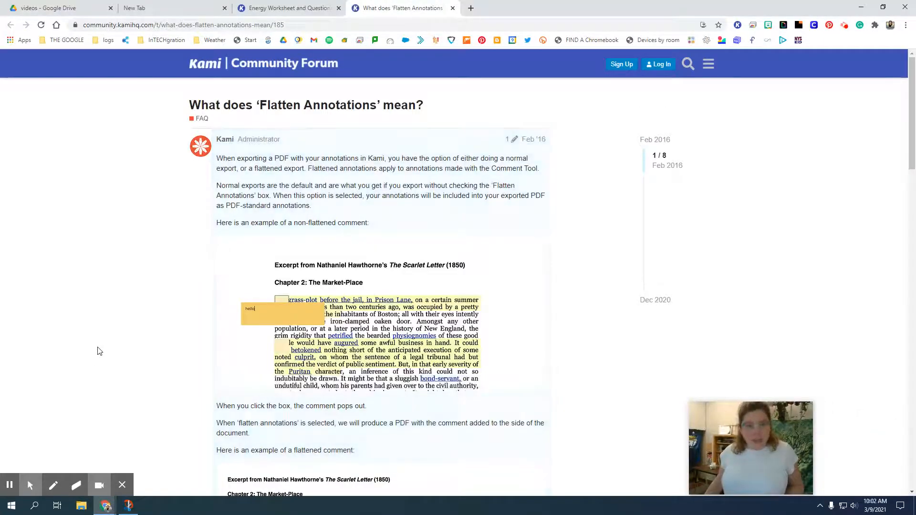
{"action": "scroll", "coordinate": [98, 351], "scroll_direction": "down", "scroll_amount": 1}
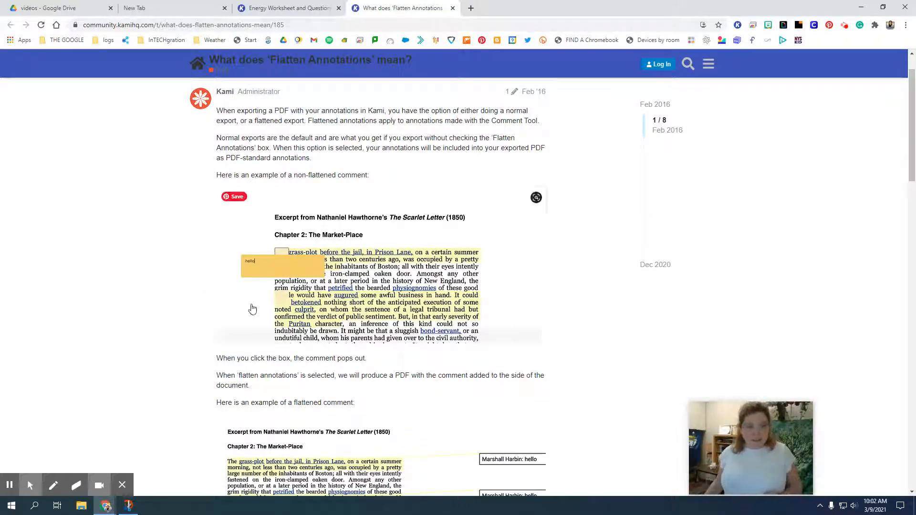
{"action": "scroll", "coordinate": [270, 270], "scroll_direction": "down", "scroll_amount": 5}
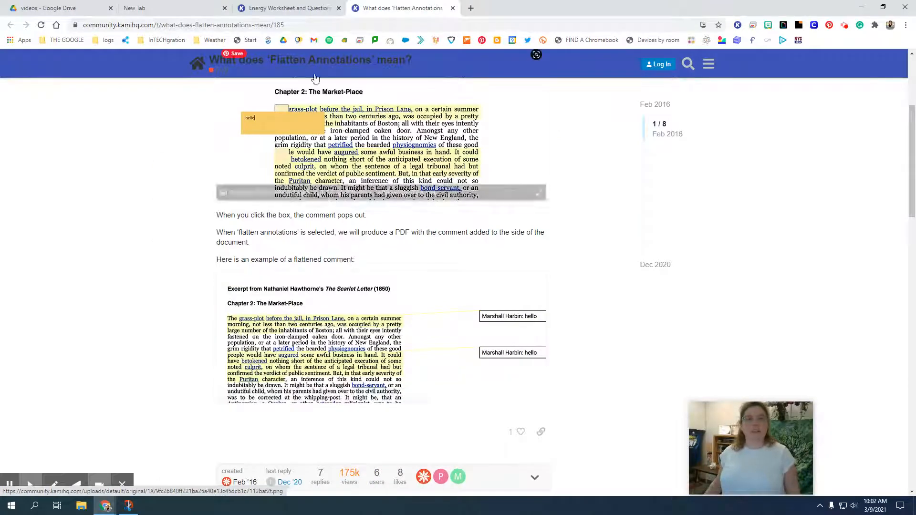
{"action": "left_click", "coordinate": [452, 9]}
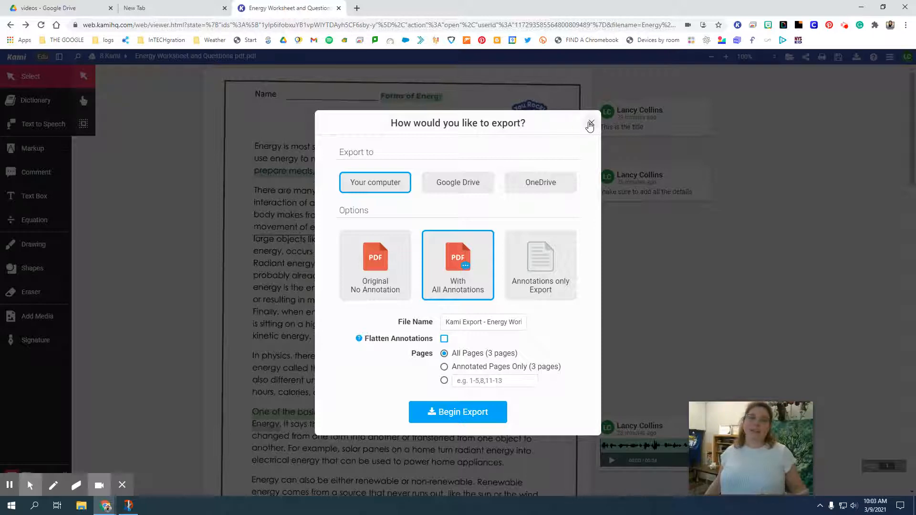
{"action": "left_click", "coordinate": [591, 125]}
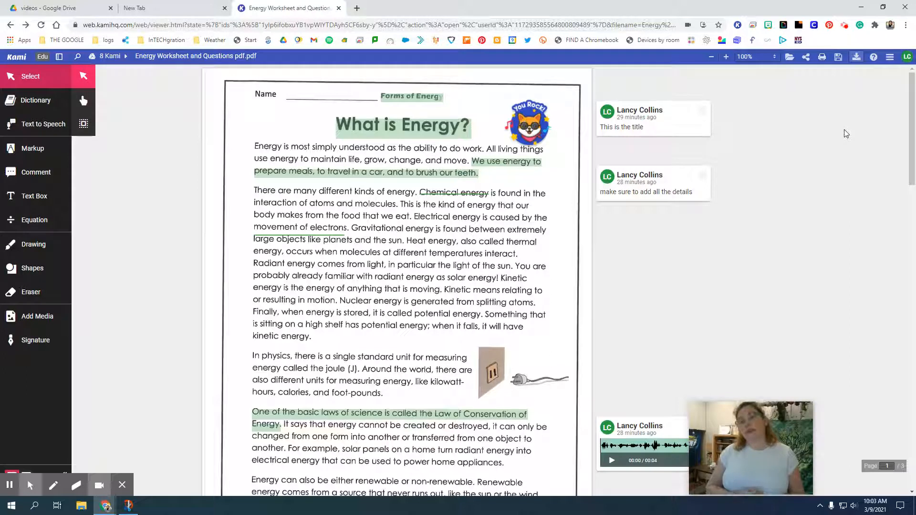
- View the help resources and open the energy worksheet in the Split and Merge tool
{"action": "left_click", "coordinate": [873, 57]}
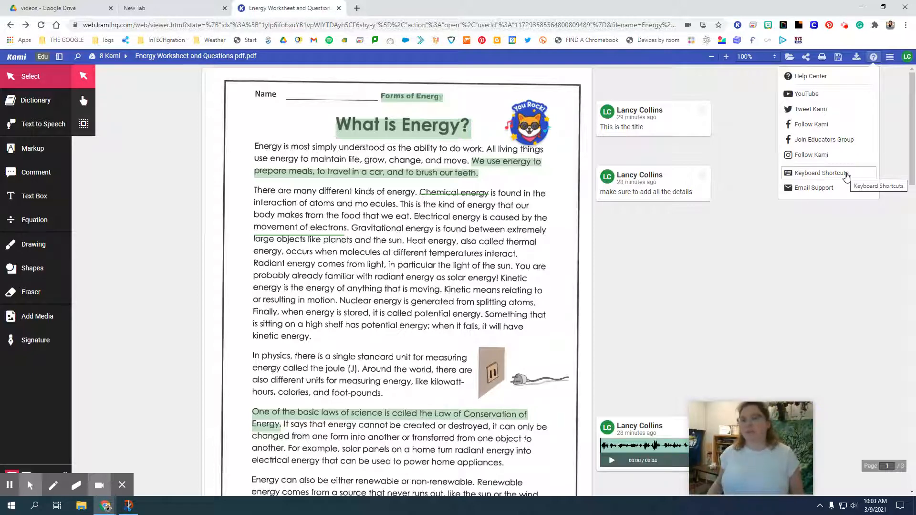
{"action": "left_click", "coordinate": [890, 57]}
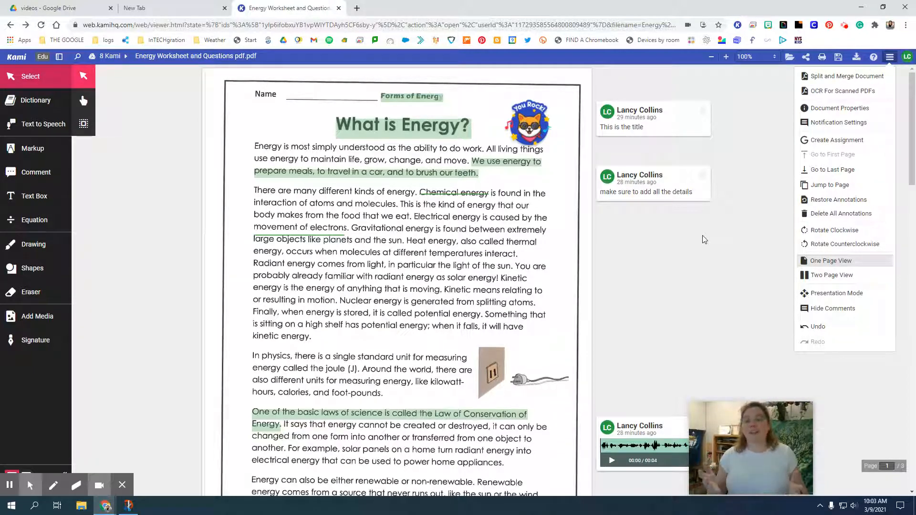
{"action": "left_click", "coordinate": [840, 77]}
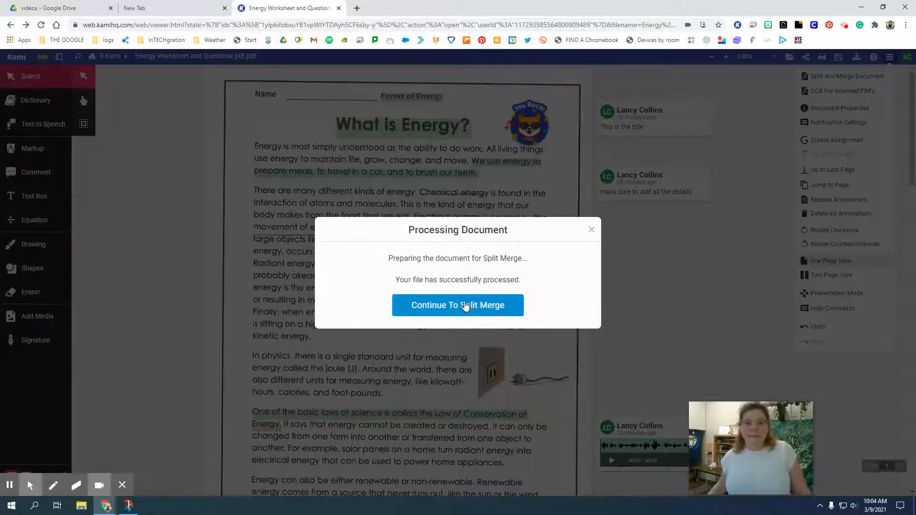
{"action": "left_click", "coordinate": [465, 306]}
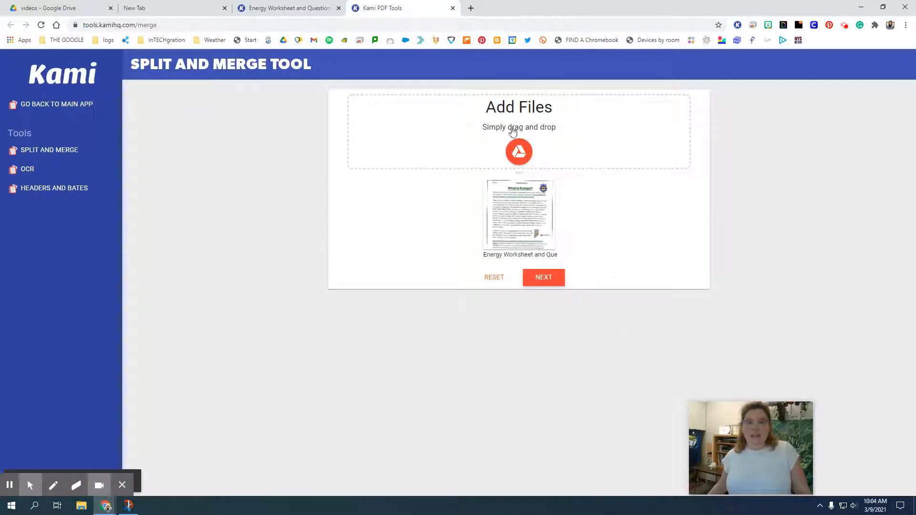
- Add the "5 Scaffolds to Support" PDF from Google Drive alongside the energy worksheet for merging
{"action": "left_click", "coordinate": [517, 223]}
{"action": "left_click_drag", "start_coordinate": [517, 223], "coordinate": [519, 147]}
{"action": "left_click", "coordinate": [520, 147]}
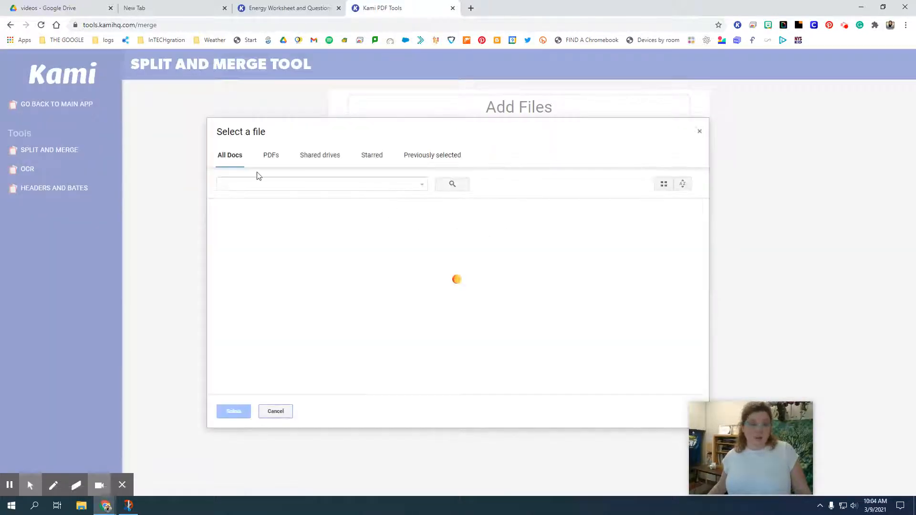
{"action": "left_click", "coordinate": [270, 155]}
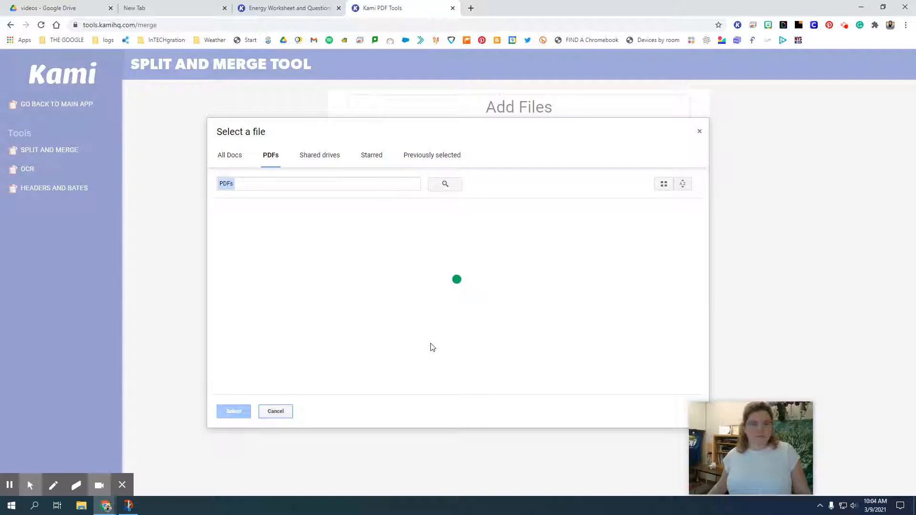
{"action": "left_click", "coordinate": [10, 487]}
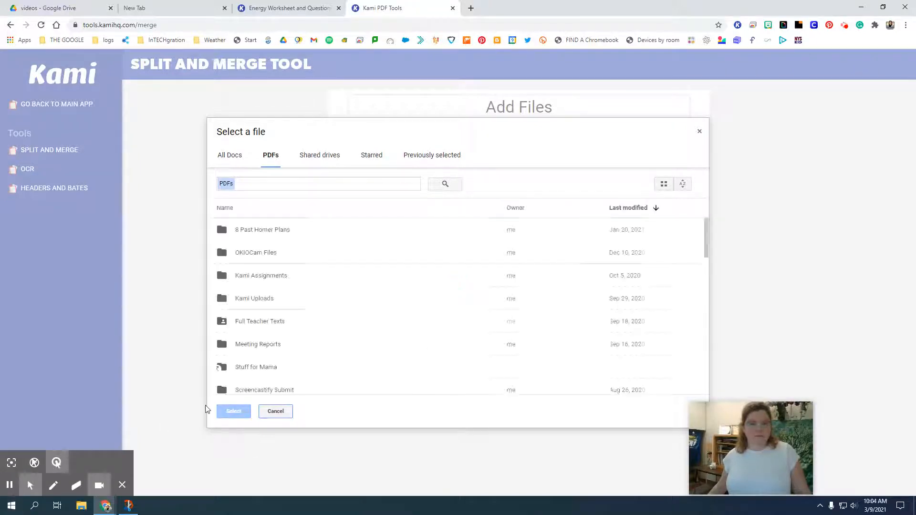
{"action": "scroll", "coordinate": [281, 336], "scroll_direction": "down", "scroll_amount": 5}
{"action": "left_click", "coordinate": [286, 337]}
{"action": "left_click", "coordinate": [241, 413]}
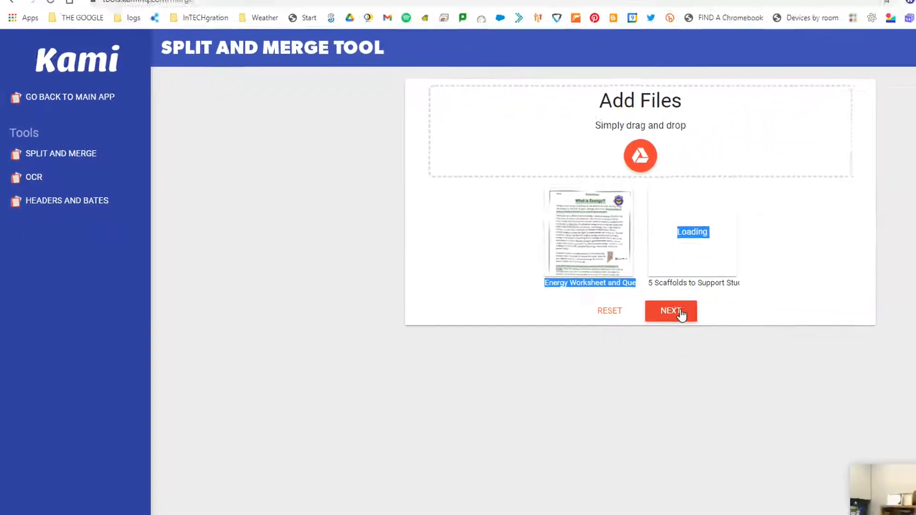
- Rearrange the pages in Split Mode into a second document ordered worksheet 1, worksheet 3, Scaffolds 1, worksheet 2, and close the tool without exporting
{"action": "left_click", "coordinate": [828, 352]}
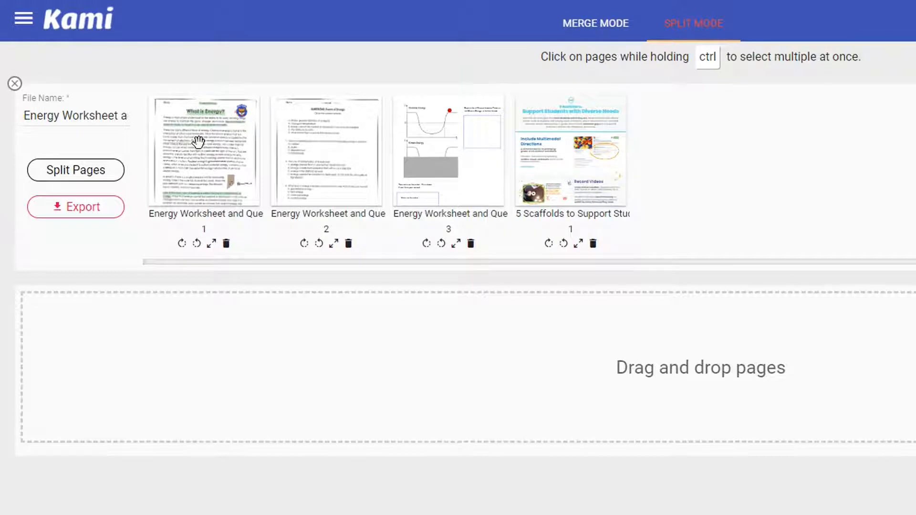
{"action": "left_click_drag", "start_coordinate": [197, 186], "coordinate": [163, 356]}
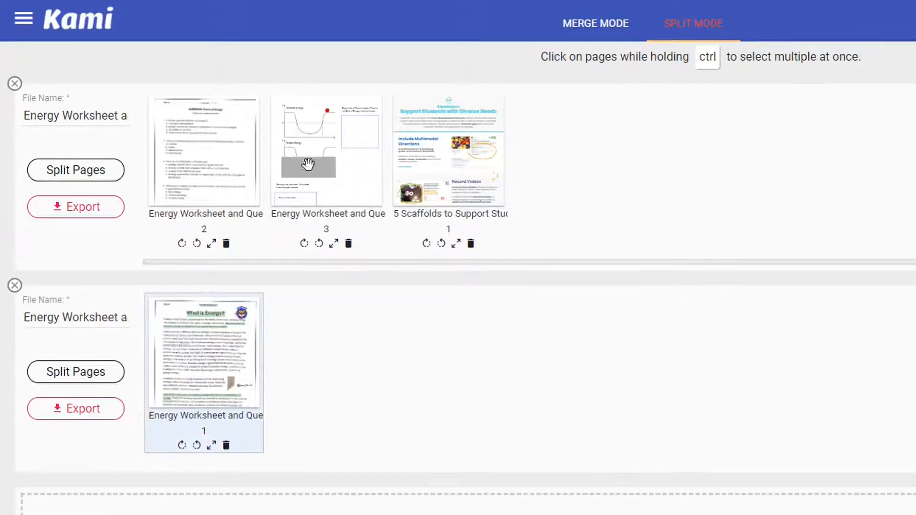
{"action": "left_click", "coordinate": [344, 159]}
{"action": "left_click_drag", "start_coordinate": [343, 159], "coordinate": [339, 377]}
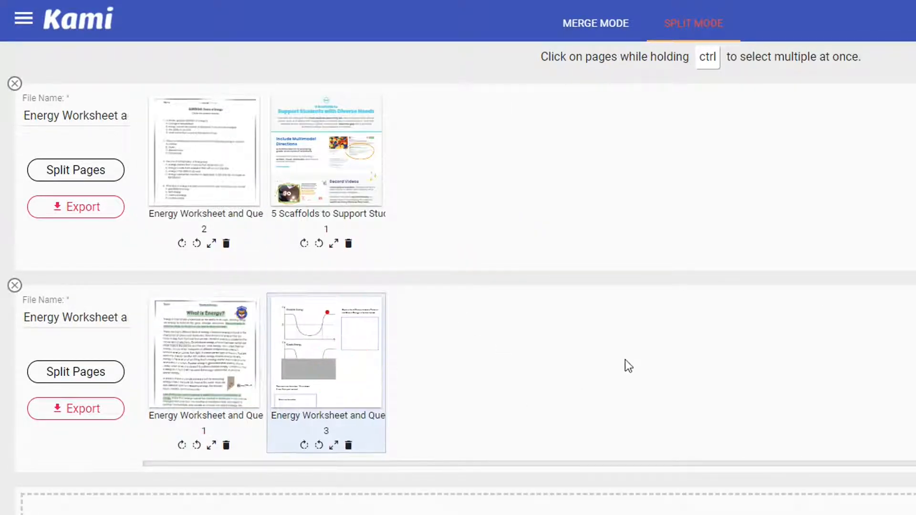
{"action": "left_click_drag", "start_coordinate": [173, 158], "coordinate": [195, 175]}
{"action": "left_click_drag", "start_coordinate": [337, 172], "coordinate": [479, 348]}
{"action": "left_click_drag", "start_coordinate": [194, 173], "coordinate": [585, 329]}
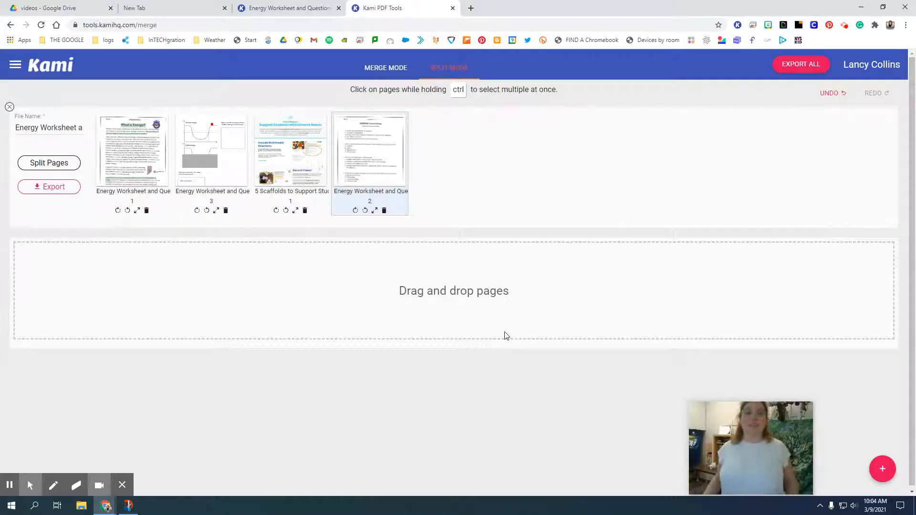
{"action": "left_click", "coordinate": [452, 8]}
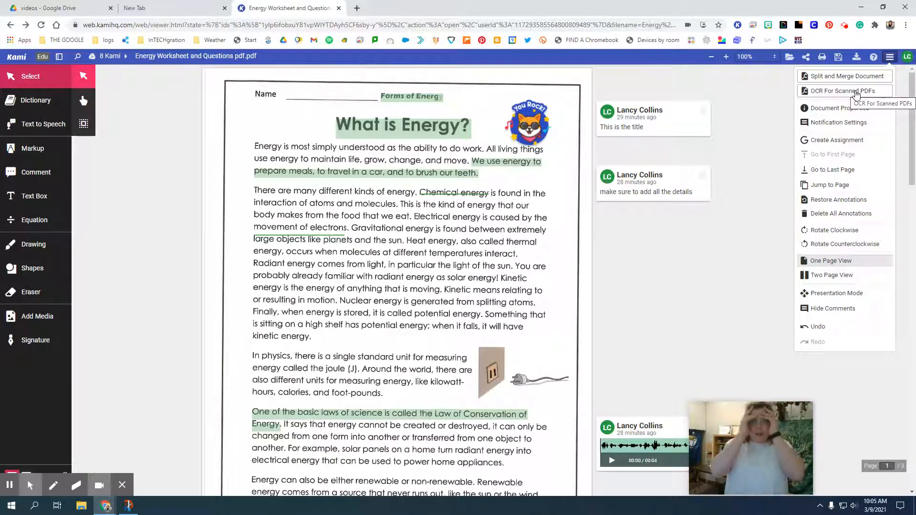
- Select the second-paragraph passage starting at "This is the kind of energy" on the worksheet, and clear the selection
{"action": "left_click", "coordinate": [763, 132]}
{"action": "left_click", "coordinate": [885, 59]}
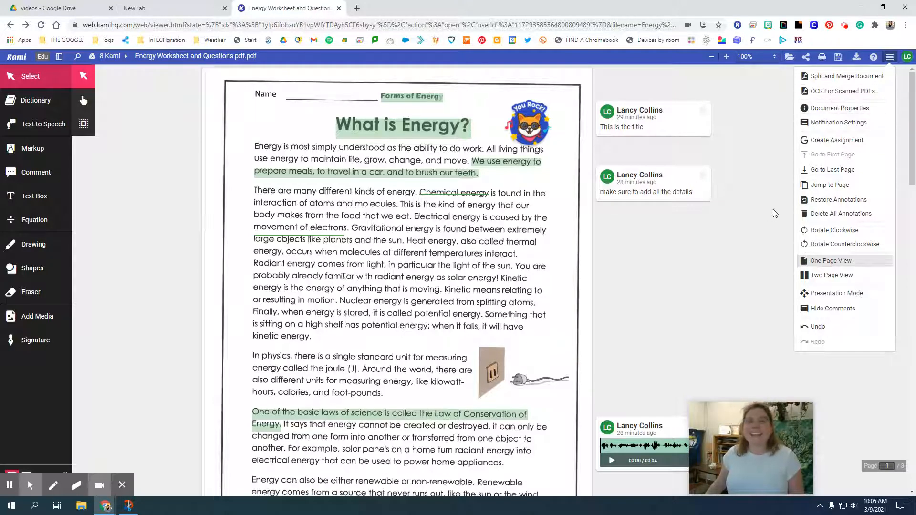
{"action": "left_click_drag", "start_coordinate": [401, 204], "coordinate": [421, 272]}
{"action": "left_click", "coordinate": [654, 271]}
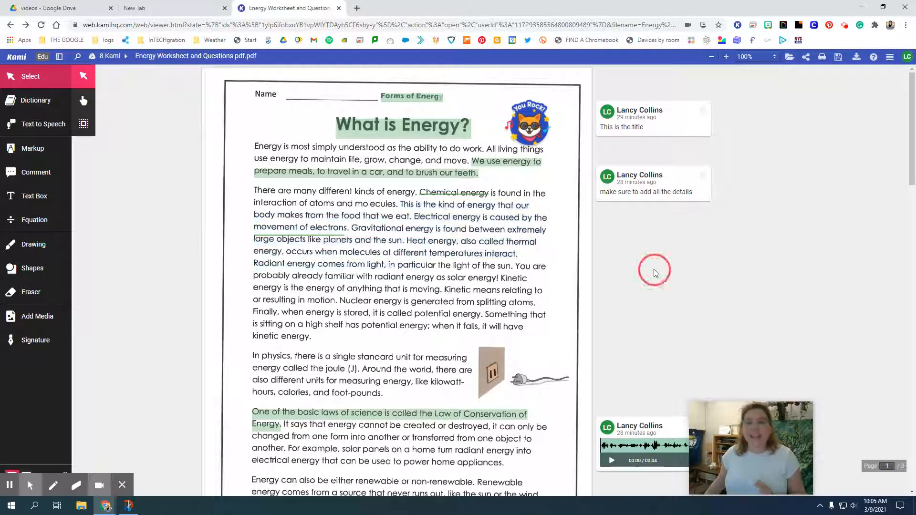
- Go to the last page of the worksheet and jump back to page 2
{"action": "left_click", "coordinate": [890, 58]}
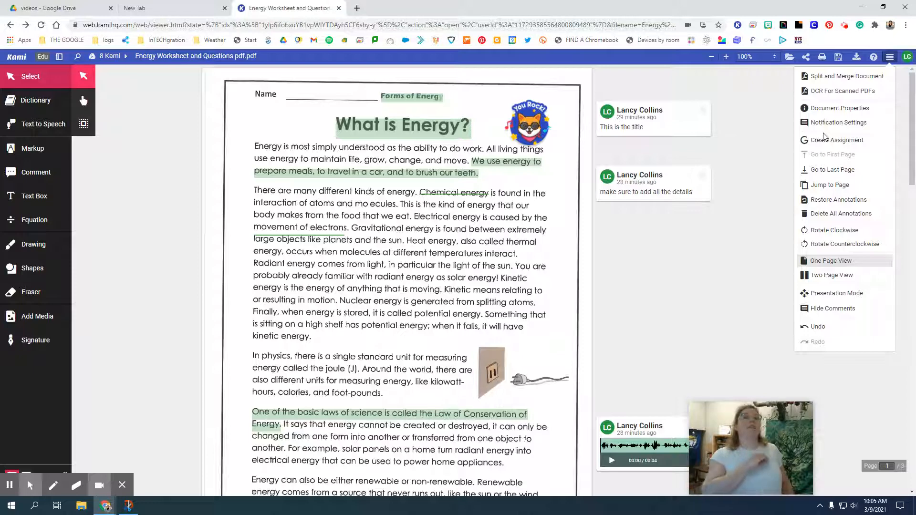
{"action": "left_click", "coordinate": [841, 179]}
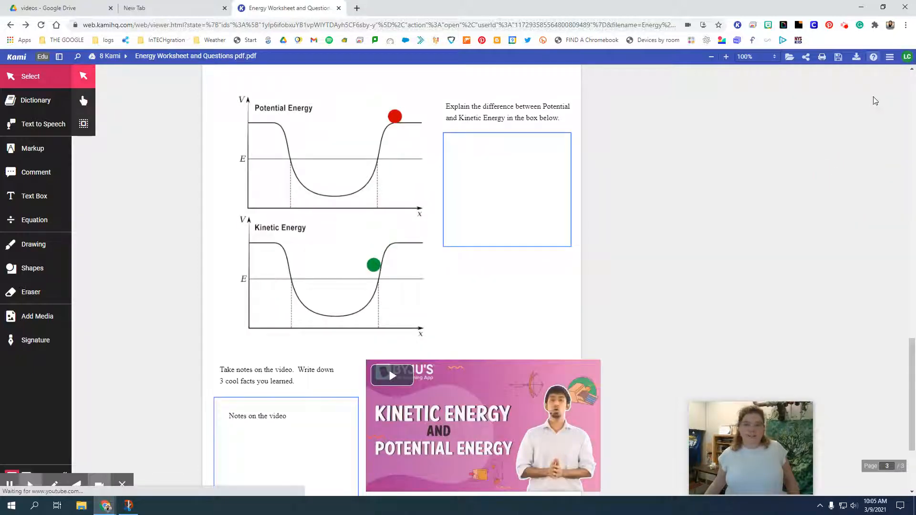
{"action": "left_click", "coordinate": [890, 56]}
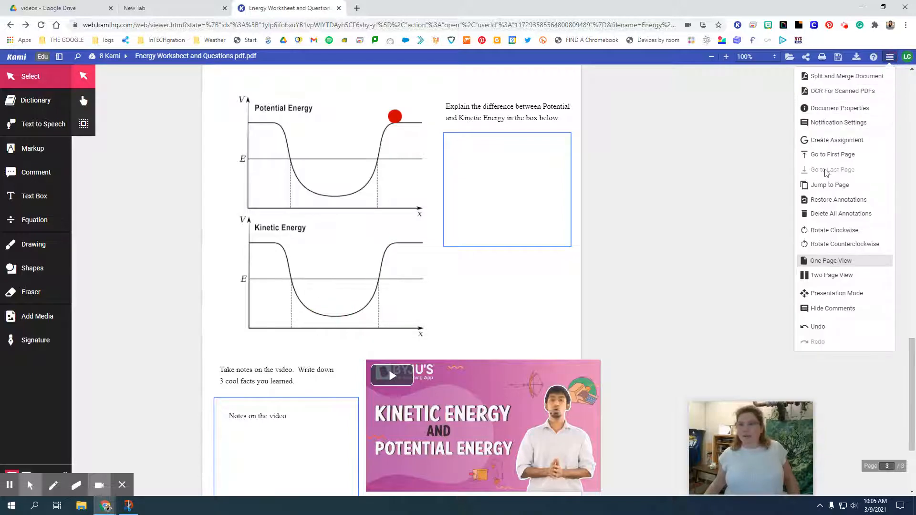
{"action": "left_click", "coordinate": [820, 185]}
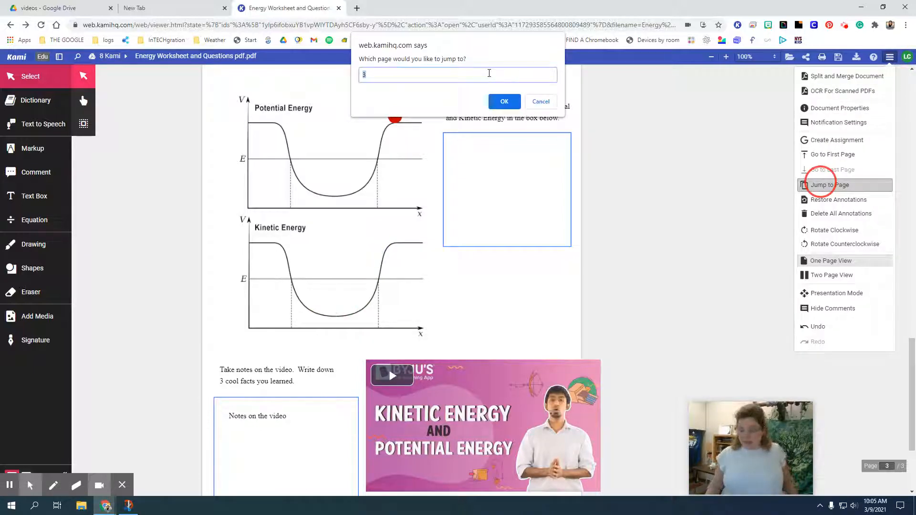
{"action": "type", "text": "2"}
{"action": "key", "text": "Return"}
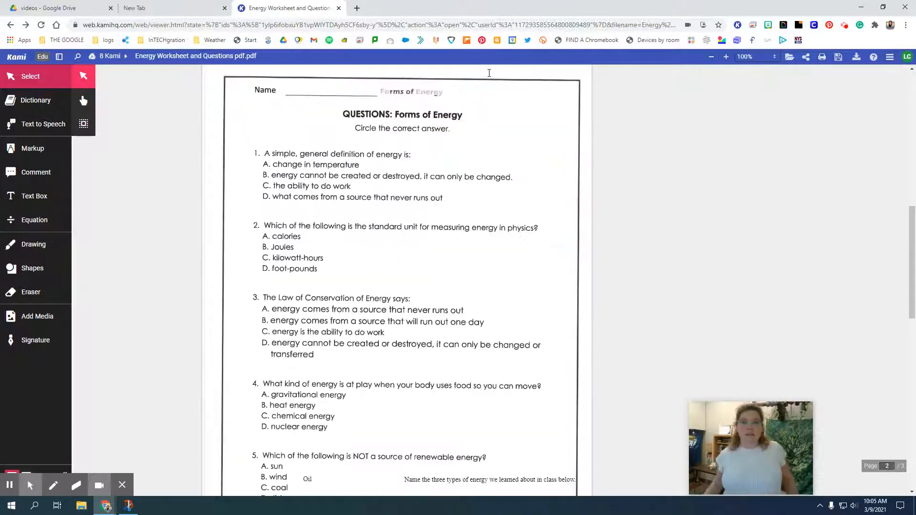
- Add 1 new page of type Blank Page at the end of the document
{"action": "left_click", "coordinate": [890, 57]}
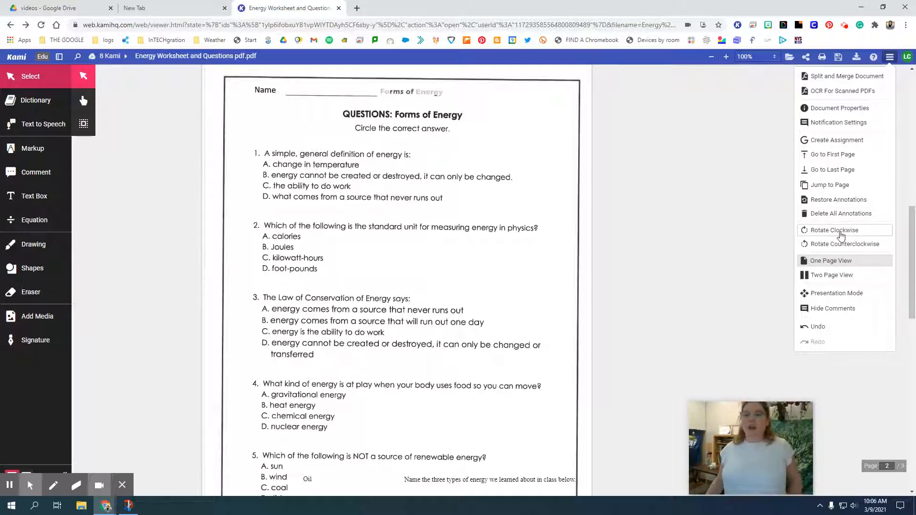
{"action": "scroll", "coordinate": [716, 318], "scroll_direction": "down", "scroll_amount": 15}
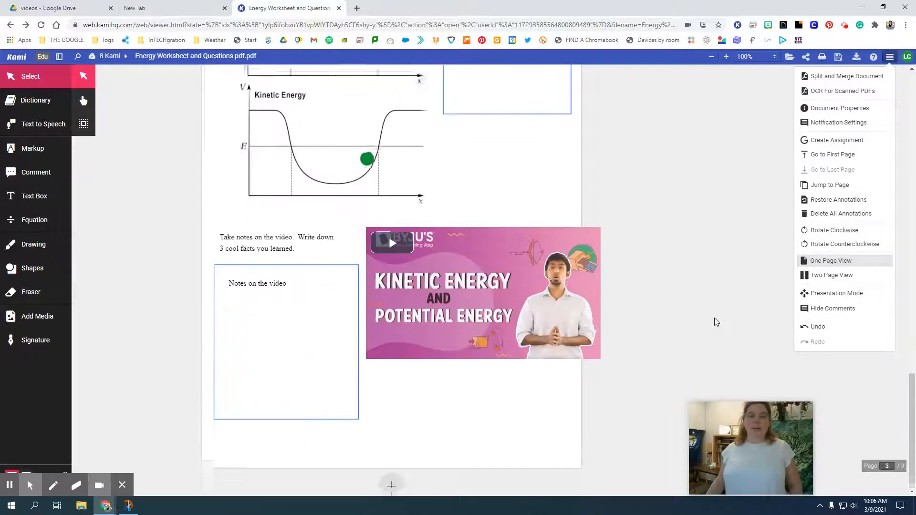
{"action": "left_click", "coordinate": [392, 479]}
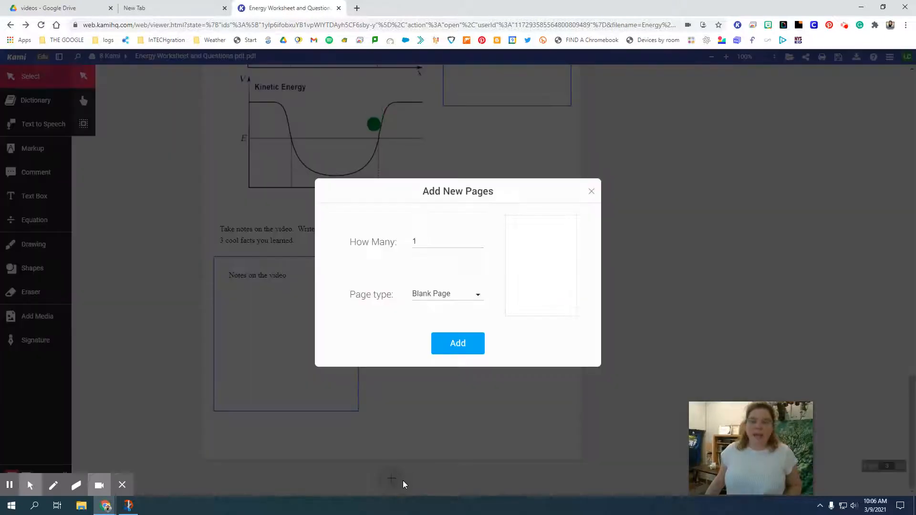
{"action": "left_click", "coordinate": [439, 344]}
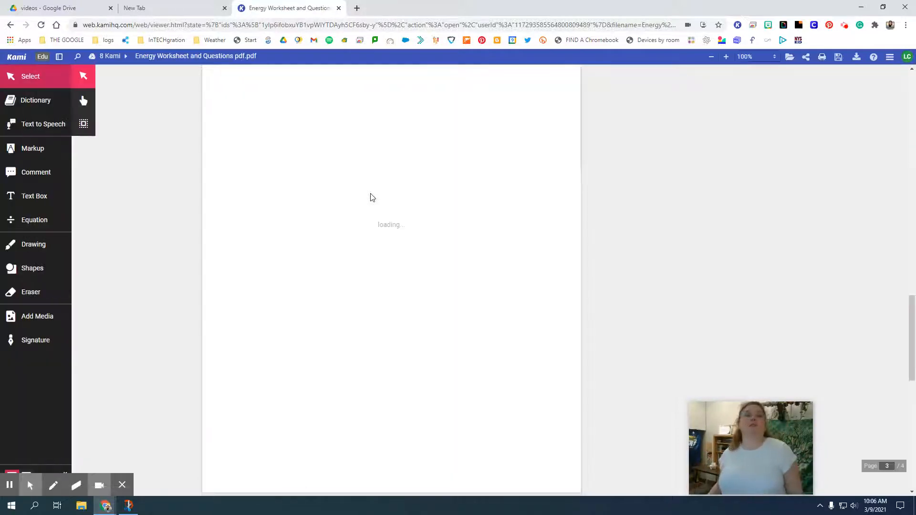
- Open the Google image search for adding media, choosing the first Google account, and search for "color in usa map"
{"action": "scroll", "coordinate": [472, 450], "scroll_direction": "down", "scroll_amount": 5}
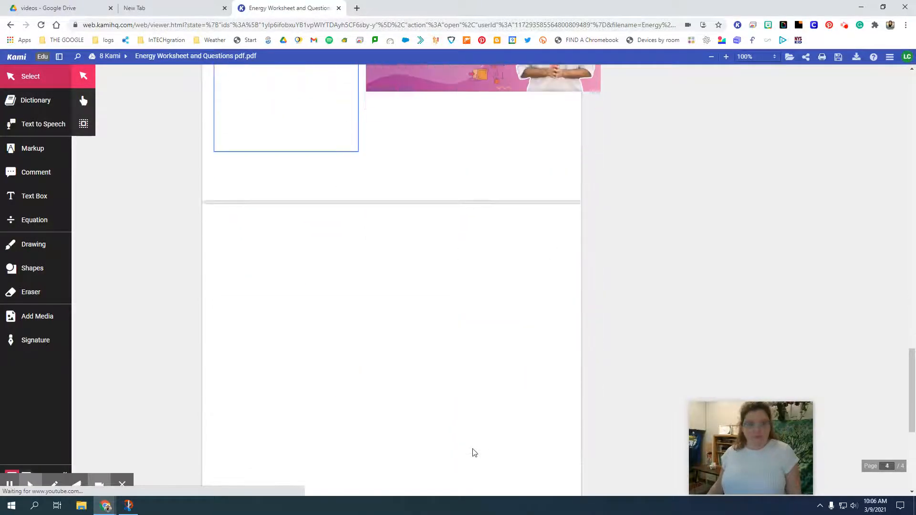
{"action": "left_click", "coordinate": [10, 317]}
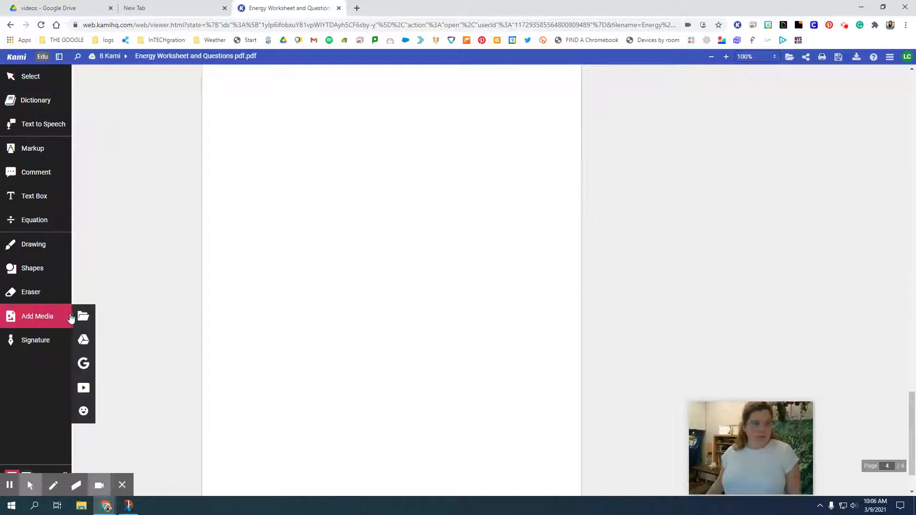
{"action": "left_click", "coordinate": [83, 363]}
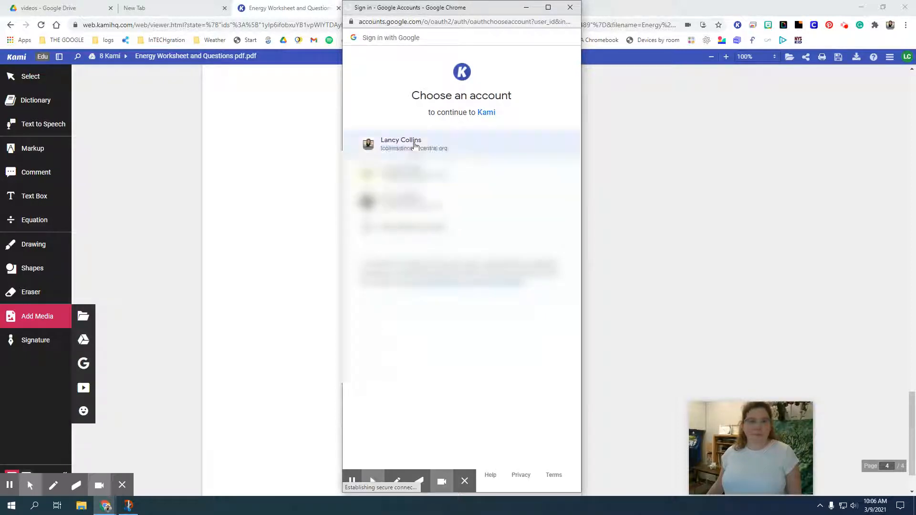
{"action": "left_click", "coordinate": [414, 145]}
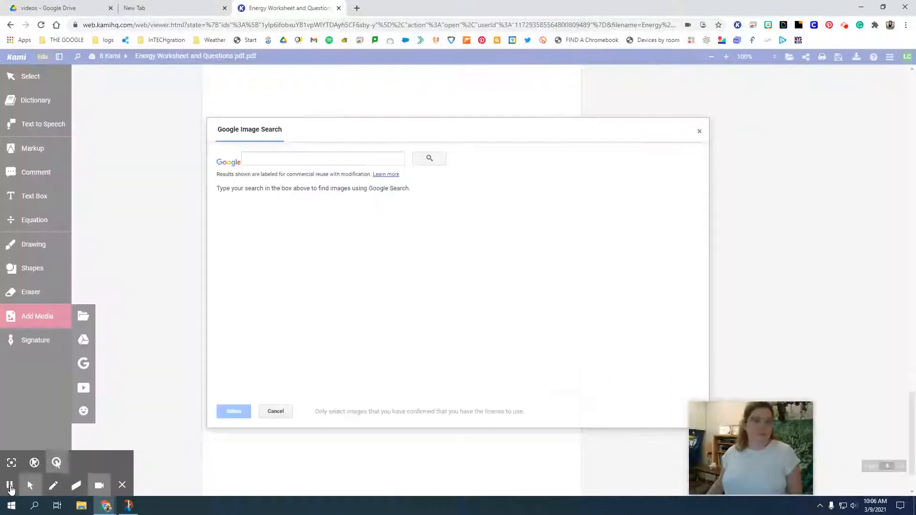
{"action": "left_click", "coordinate": [273, 155]}
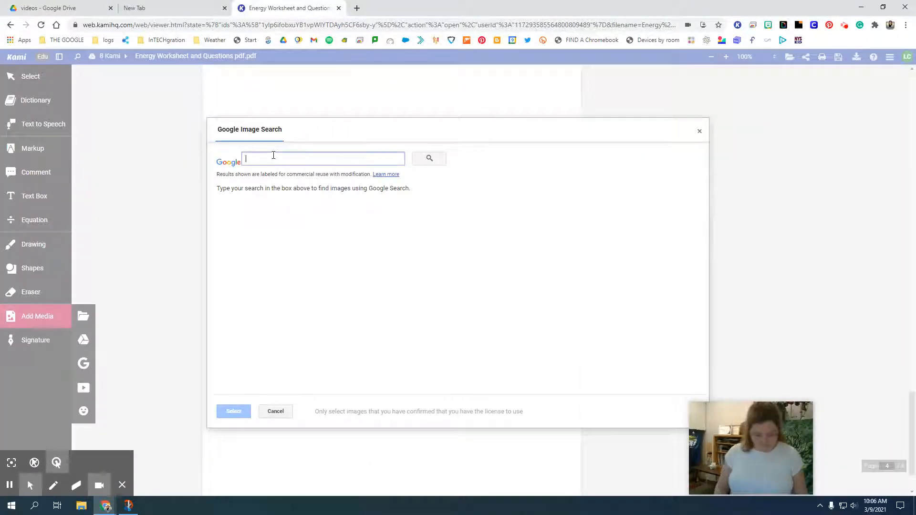
{"action": "type", "text": "color "}
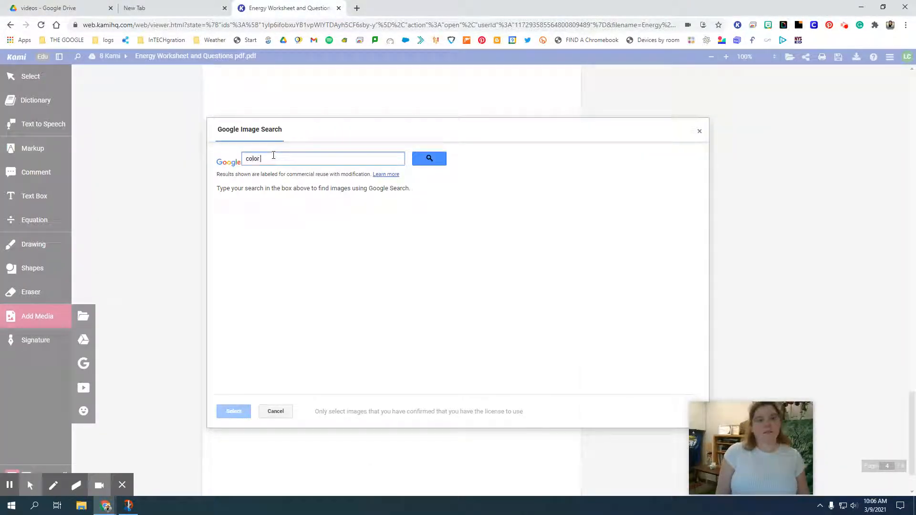
{"action": "type", "text": "in usa map"}
{"action": "key", "text": "Return"}
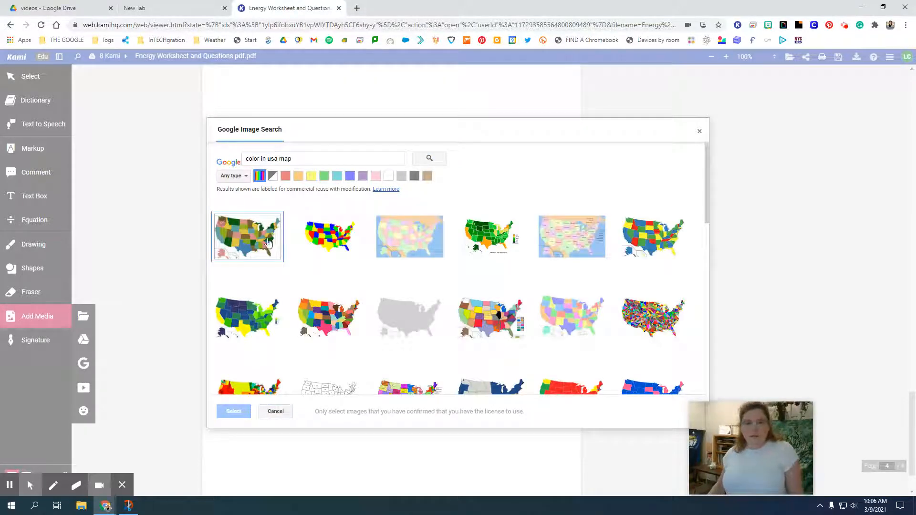
- Insert the black-and-white outline USA map, place it on the blank fourth page and select it
{"action": "scroll", "coordinate": [422, 360], "scroll_direction": "down", "scroll_amount": 3}
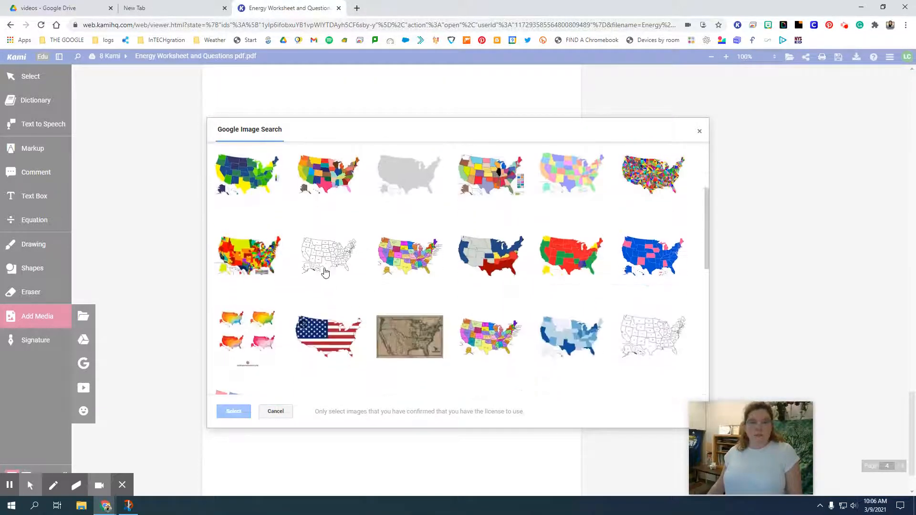
{"action": "left_click", "coordinate": [329, 256]}
{"action": "left_click", "coordinate": [228, 411]}
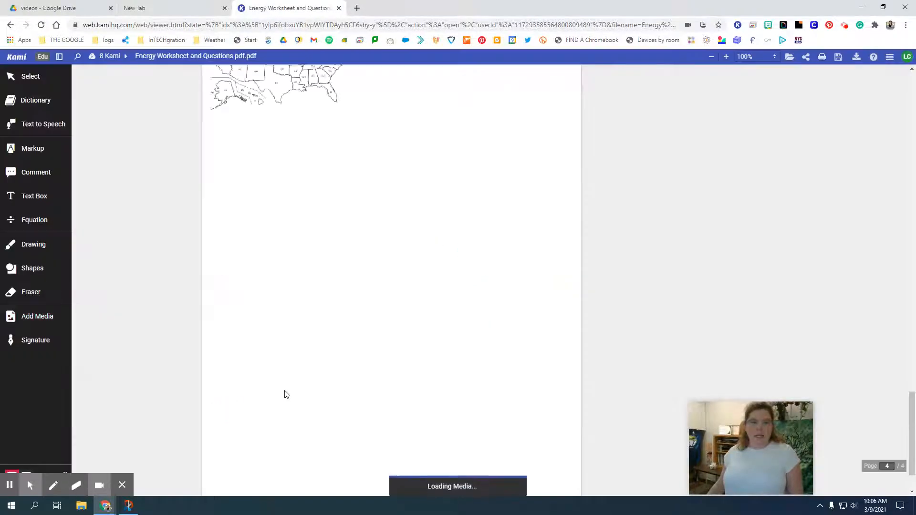
{"action": "left_click", "coordinate": [289, 187]}
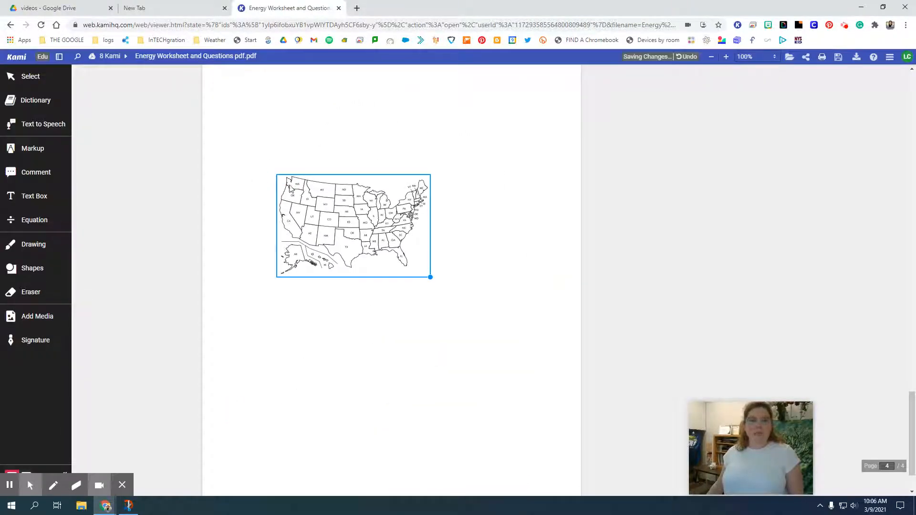
{"action": "left_click", "coordinate": [334, 213]}
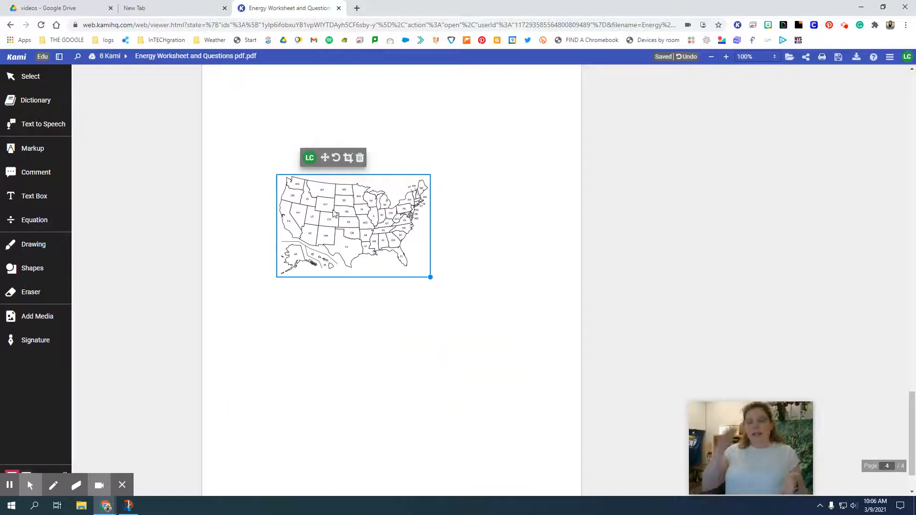
- Rotate the USA map a quarter turn counterclockwise, enlarge it to nearly fill page 4 and reposition it within the page
{"action": "left_click", "coordinate": [336, 157]}
{"action": "left_click_drag", "start_coordinate": [402, 150], "coordinate": [573, 115]}
{"action": "left_click_drag", "start_coordinate": [368, 192], "coordinate": [286, 380]}
{"action": "left_click_drag", "start_coordinate": [392, 241], "coordinate": [638, 100]}
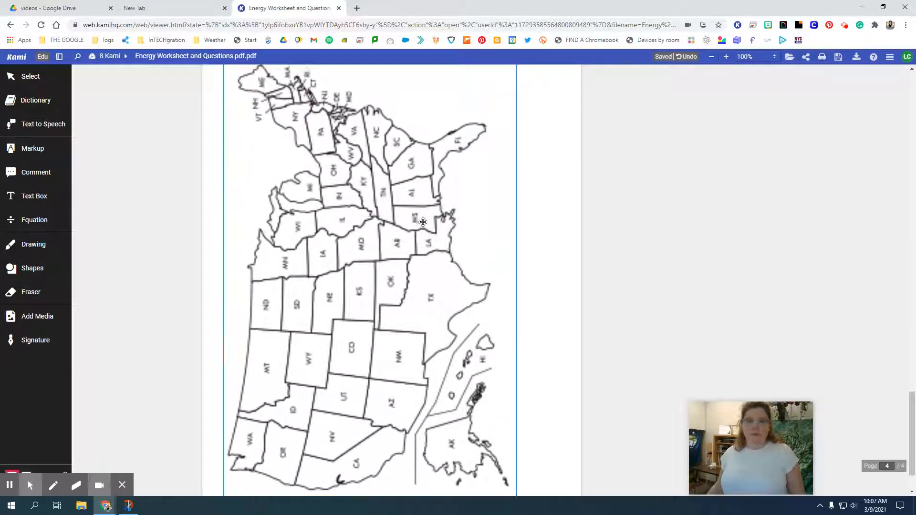
{"action": "left_click", "coordinate": [530, 286]}
{"action": "left_click", "coordinate": [530, 286]}
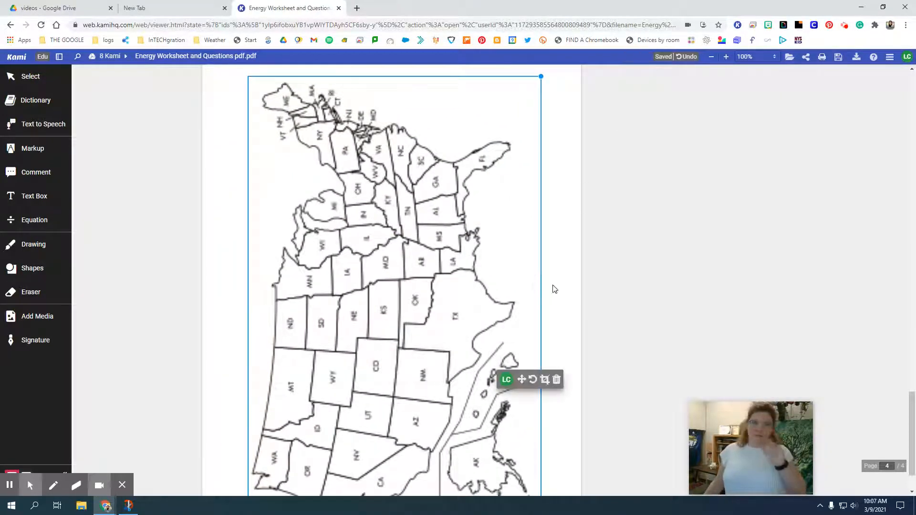
{"action": "left_click", "coordinate": [613, 305]}
{"action": "left_click", "coordinate": [538, 322]}
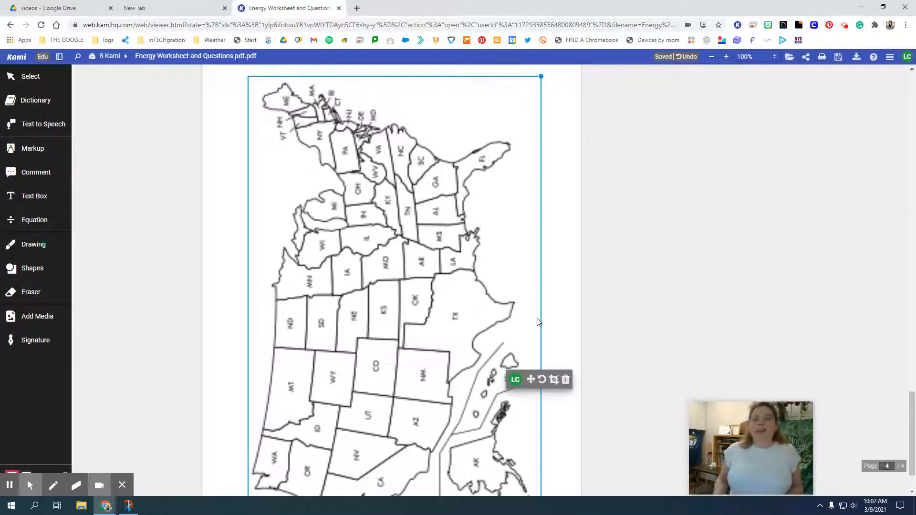
- Rotate the document view clockwise so the map on page 4 reads upright
{"action": "scroll", "coordinate": [525, 326], "scroll_direction": "up", "scroll_amount": 9}
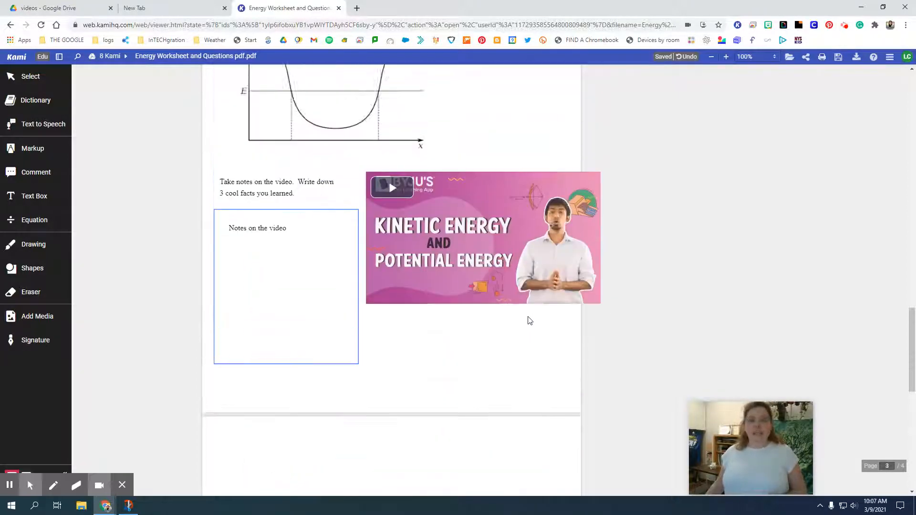
{"action": "scroll", "coordinate": [527, 321], "scroll_direction": "down", "scroll_amount": 10}
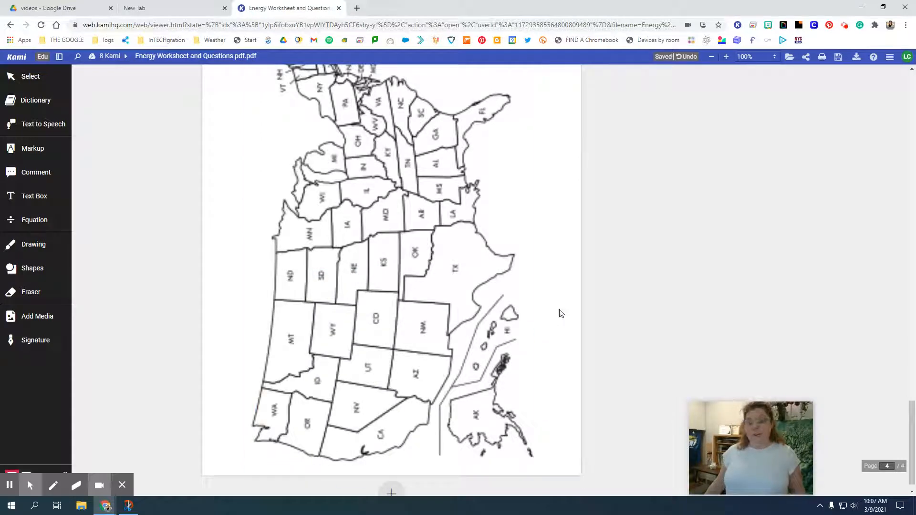
{"action": "scroll", "coordinate": [441, 232], "scroll_direction": "up", "scroll_amount": 2}
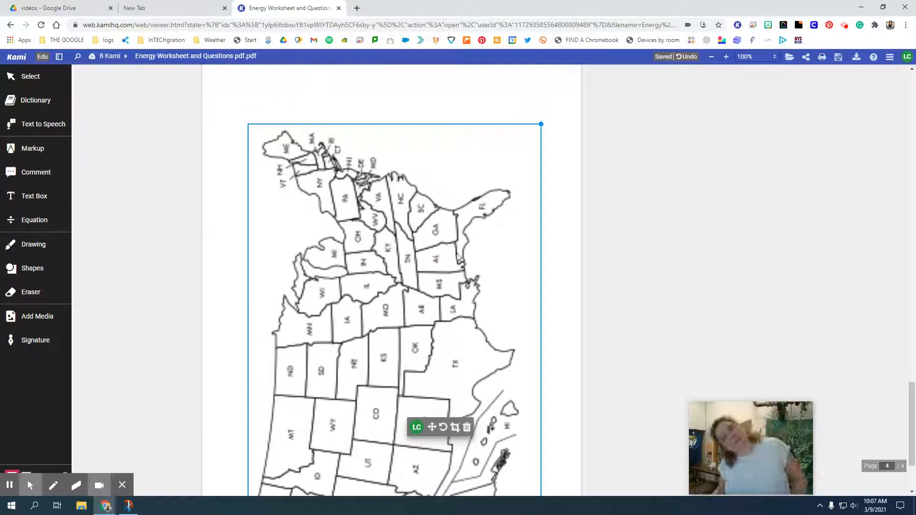
{"action": "left_click", "coordinate": [890, 57]}
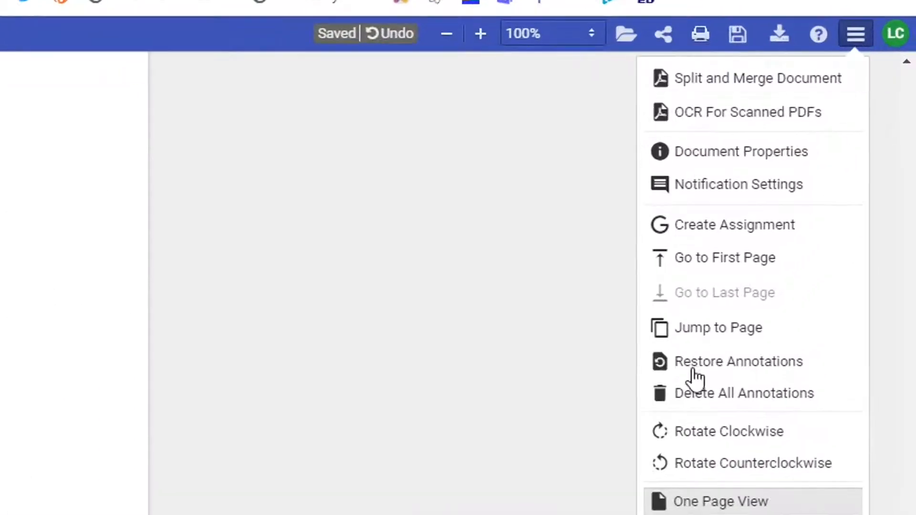
{"action": "left_click", "coordinate": [679, 437]}
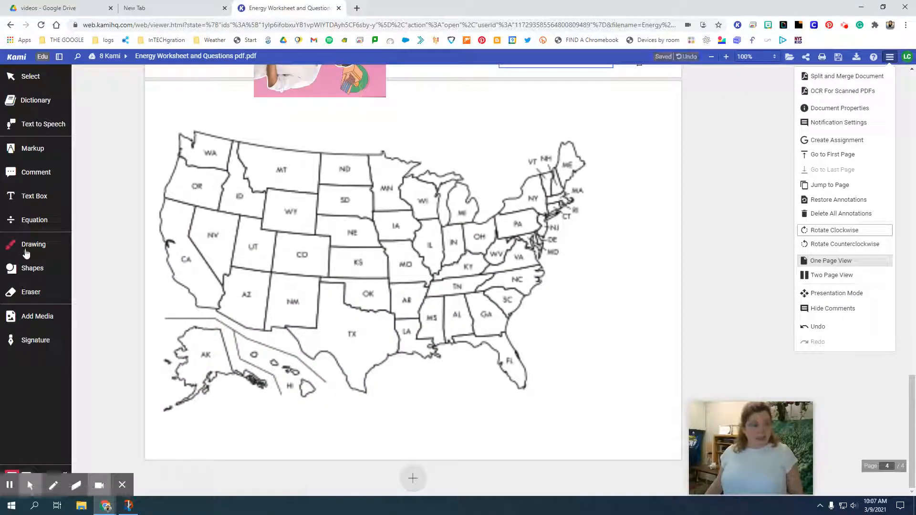
- Draw blue freehand strokes at size 6 over the East Coast states from New York down to Georgia
{"action": "left_click", "coordinate": [26, 254]}
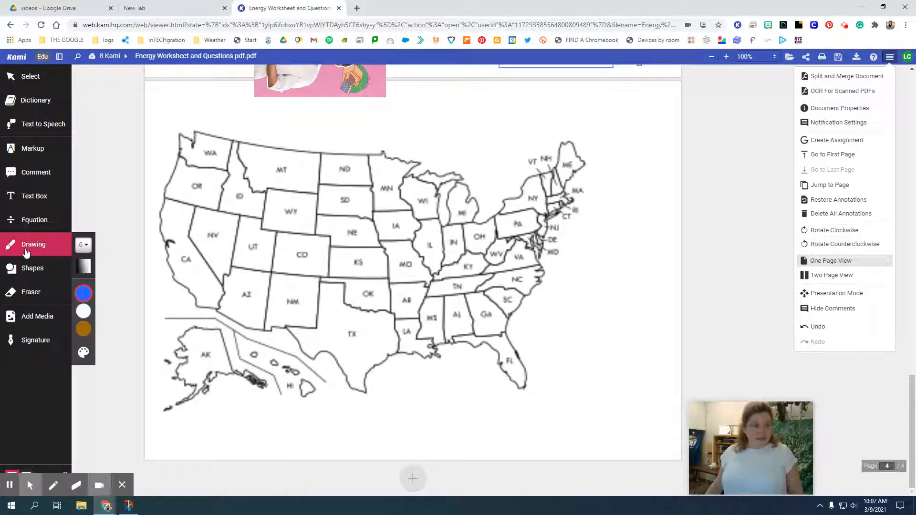
{"action": "left_click", "coordinate": [86, 297]}
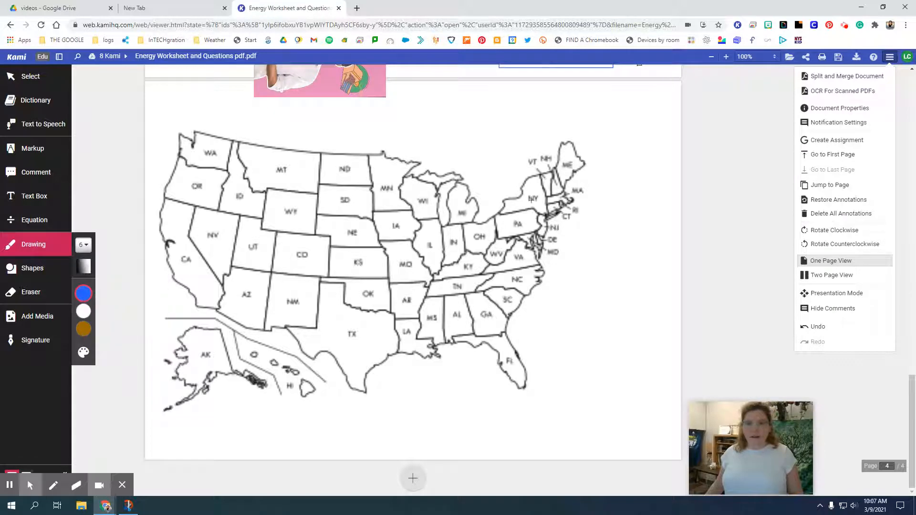
{"action": "mouse_move", "coordinate": [532, 199]}
{"action": "left_mouse_down"}
{"action": "mouse_move", "coordinate": [523, 205]}
{"action": "mouse_move", "coordinate": [533, 198]}
{"action": "mouse_move", "coordinate": [553, 211]}
{"action": "mouse_move", "coordinate": [513, 300]}
{"action": "mouse_move", "coordinate": [539, 210]}
{"action": "mouse_move", "coordinate": [497, 327]}
{"action": "left_mouse_up"}
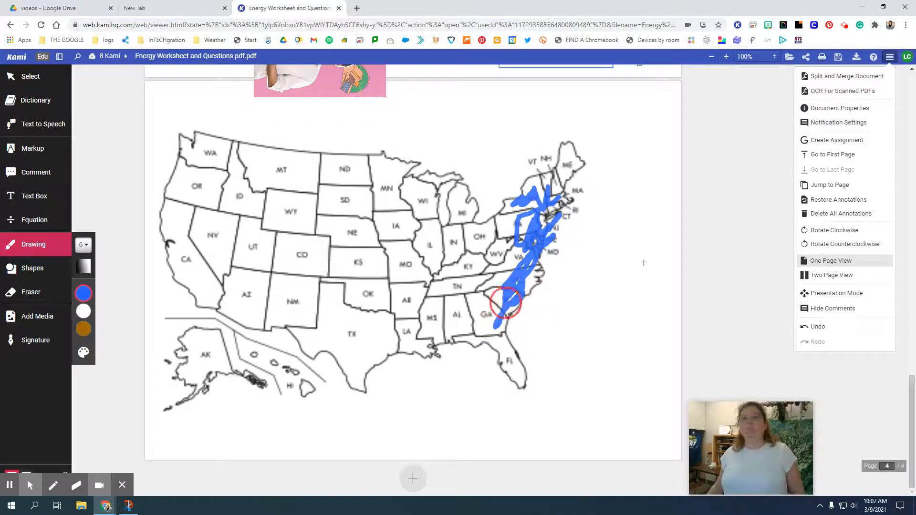
- Rotate the document view counterclockwise and check the coloured map on page 4
{"action": "left_click", "coordinate": [890, 57]}
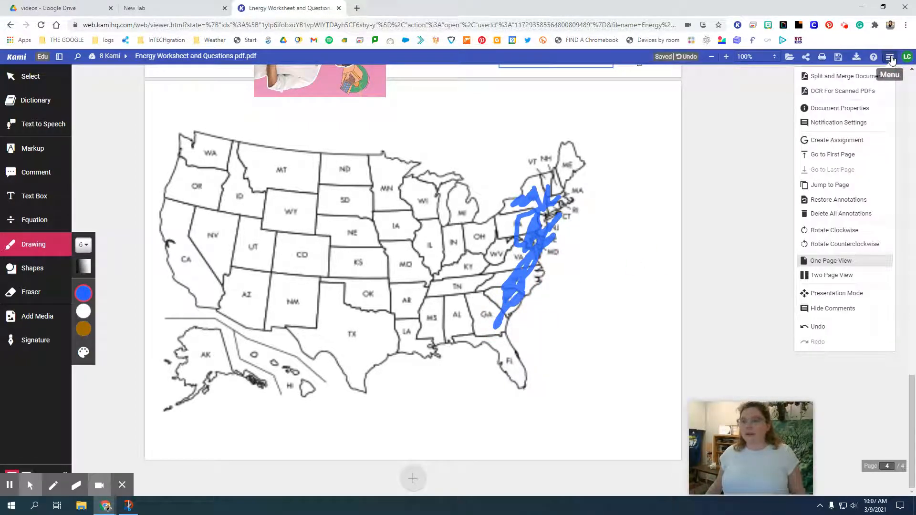
{"action": "left_click", "coordinate": [846, 243]}
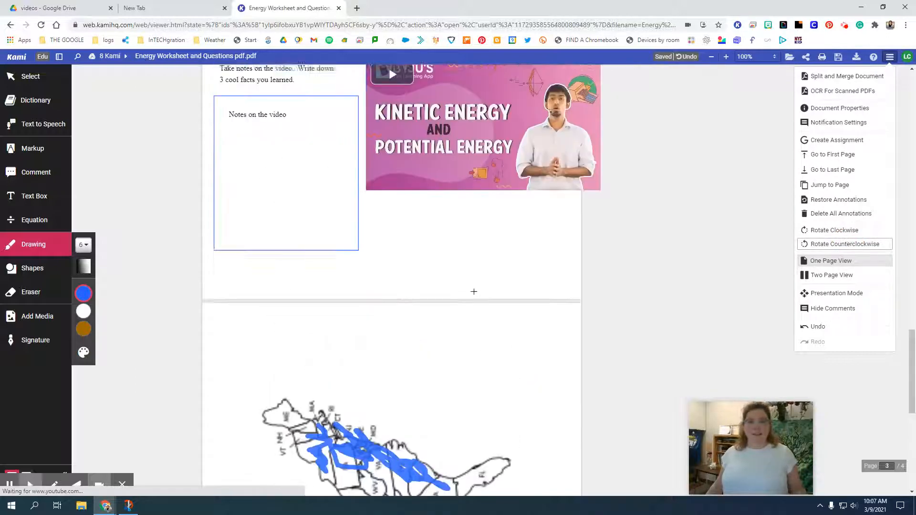
{"action": "scroll", "coordinate": [473, 292], "scroll_direction": "up", "scroll_amount": 4}
{"action": "scroll", "coordinate": [482, 283], "scroll_direction": "down", "scroll_amount": 10}
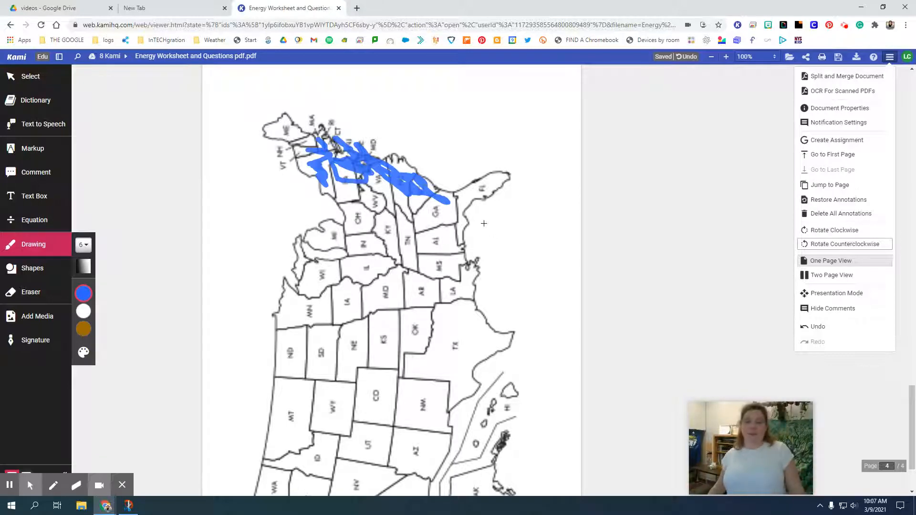
{"action": "scroll", "coordinate": [484, 223], "scroll_direction": "down", "scroll_amount": 2}
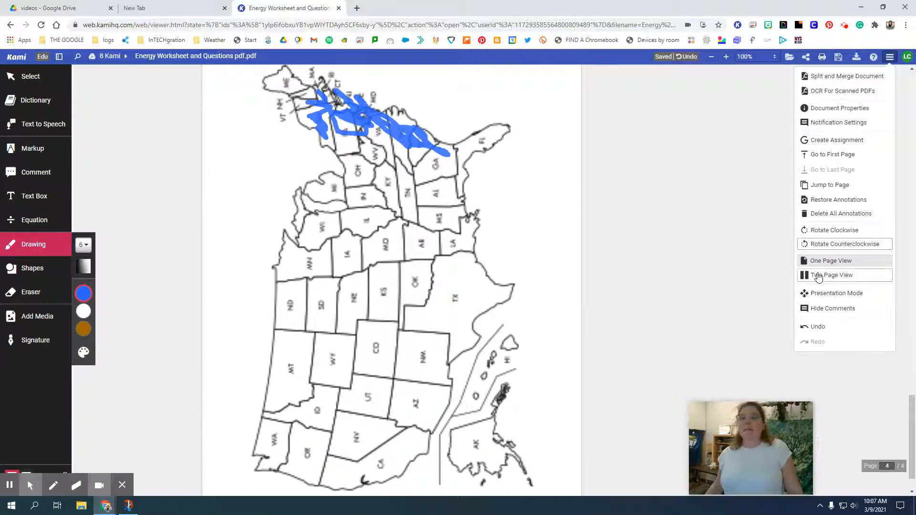
- Show the worksheet in Two Page View and preview it in Presentation Mode, exiting full screen at the end
{"action": "left_click", "coordinate": [817, 276]}
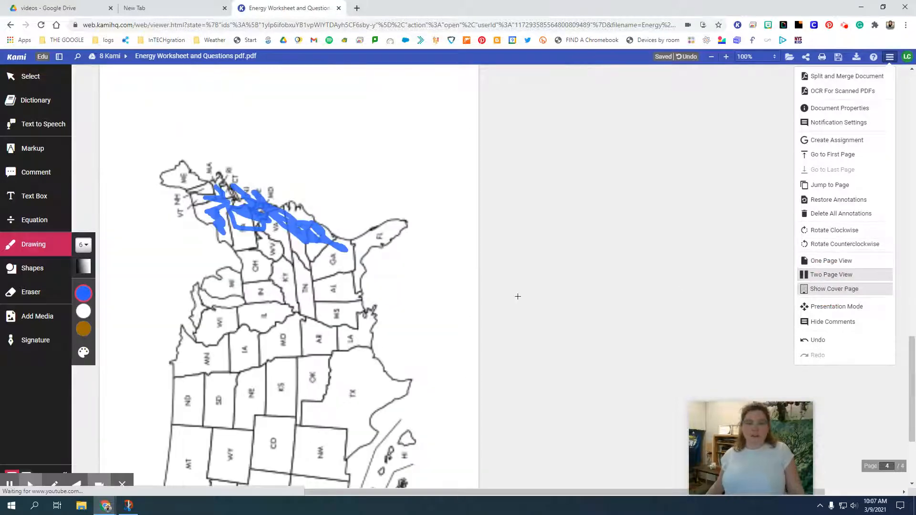
{"action": "scroll", "coordinate": [518, 296], "scroll_direction": "up", "scroll_amount": 10}
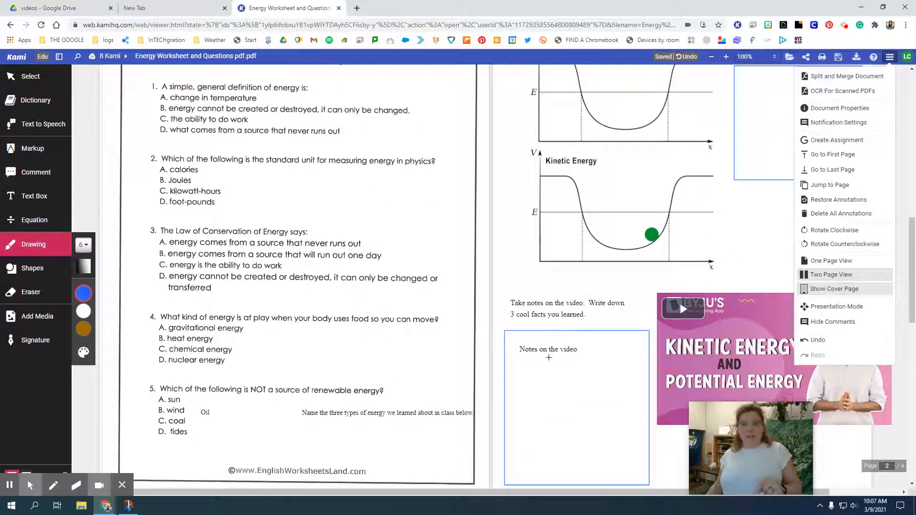
{"action": "left_click", "coordinate": [838, 306]}
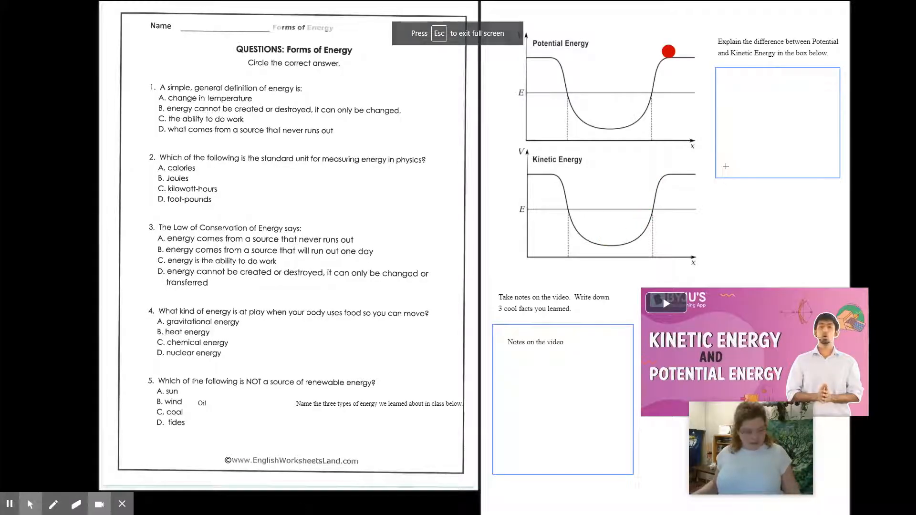
{"action": "key", "text": "Escape"}
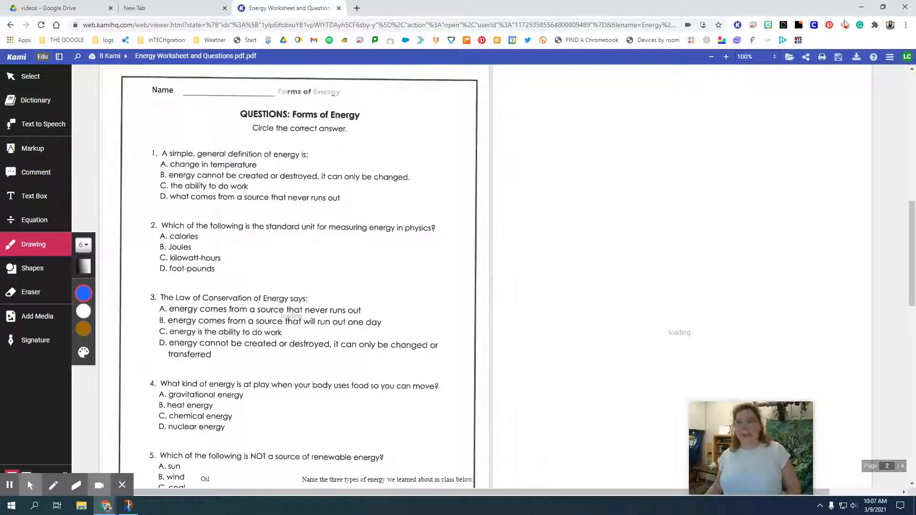
- Set the document to One Page View, go up to page 1 and switch to the Select tool
{"action": "left_click", "coordinate": [890, 57]}
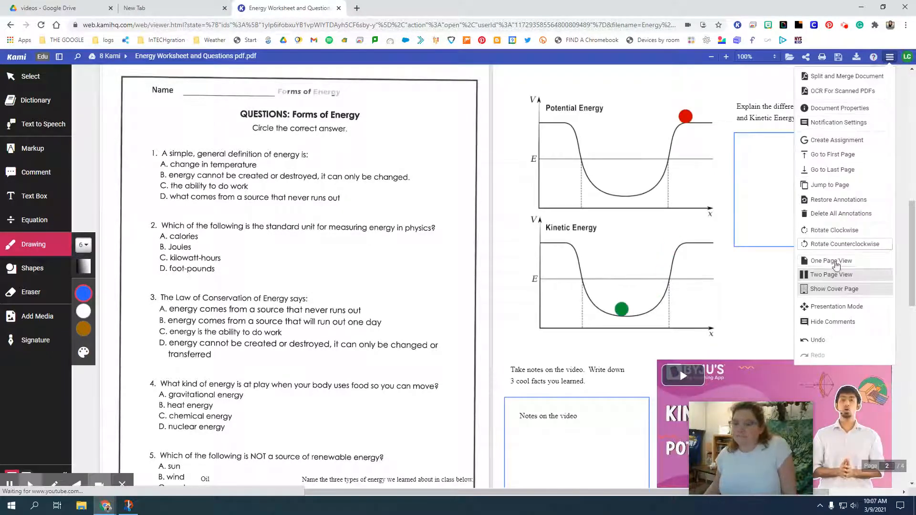
{"action": "left_click", "coordinate": [811, 261]}
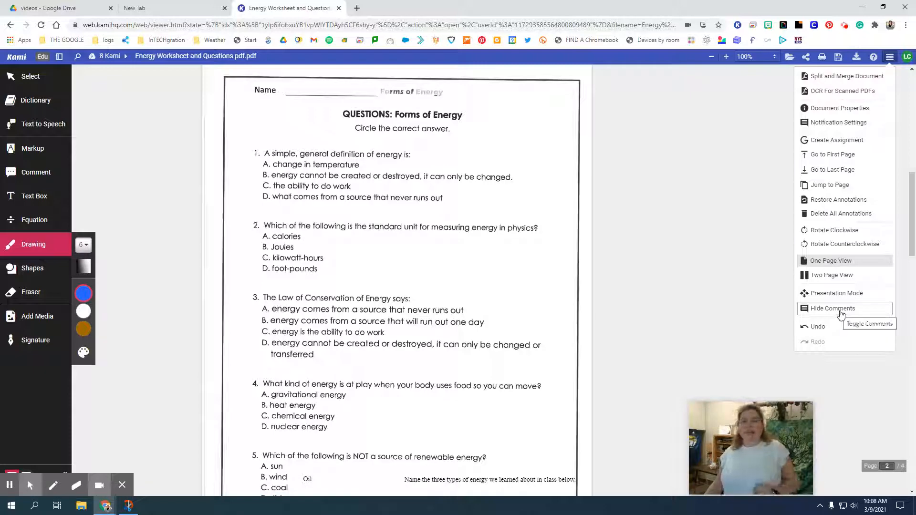
{"action": "scroll", "coordinate": [561, 352], "scroll_direction": "up", "scroll_amount": 2}
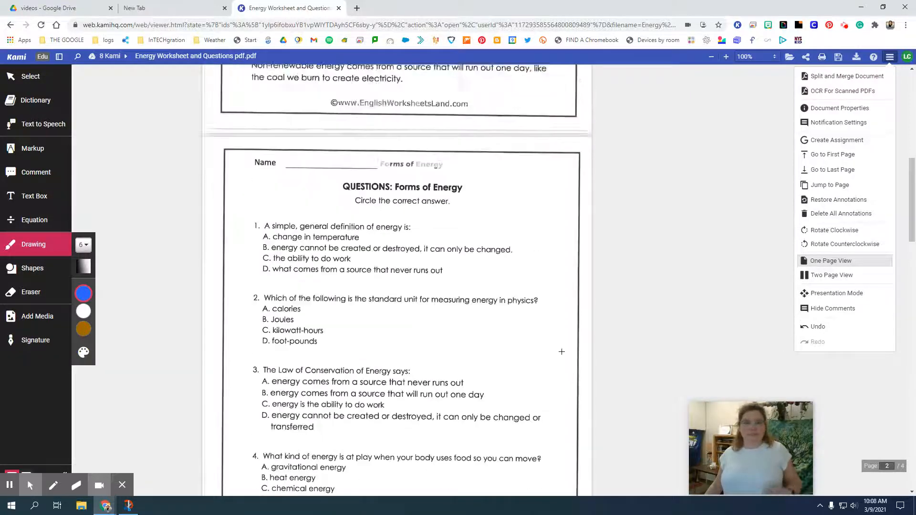
{"action": "scroll", "coordinate": [562, 351], "scroll_direction": "up", "scroll_amount": 6}
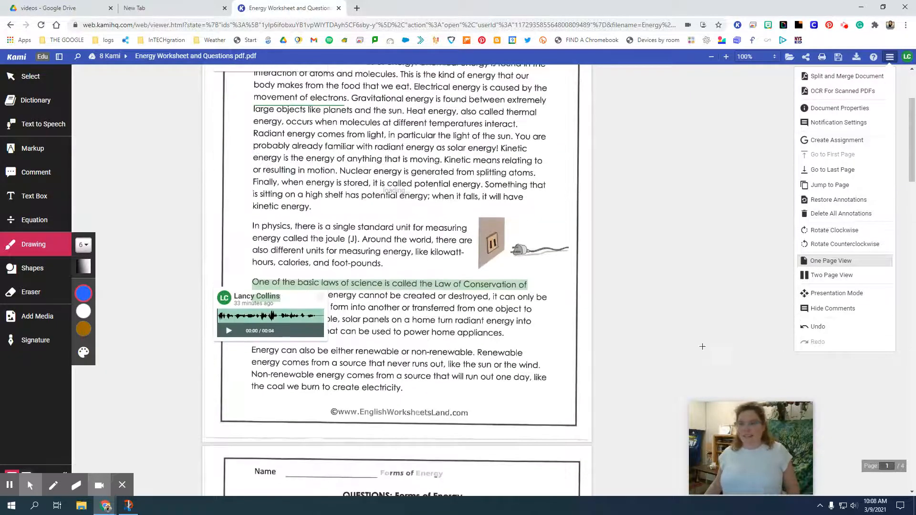
{"action": "left_click", "coordinate": [701, 153]}
{"action": "left_click", "coordinate": [24, 76]}
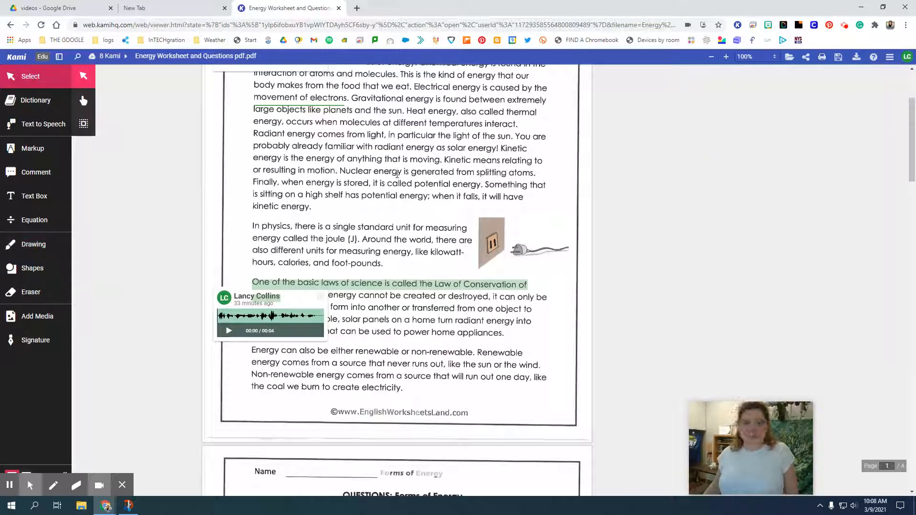
- Turn on Dark Mode for the account and check how the worksheet pages look with it
{"action": "left_click", "coordinate": [907, 58]}
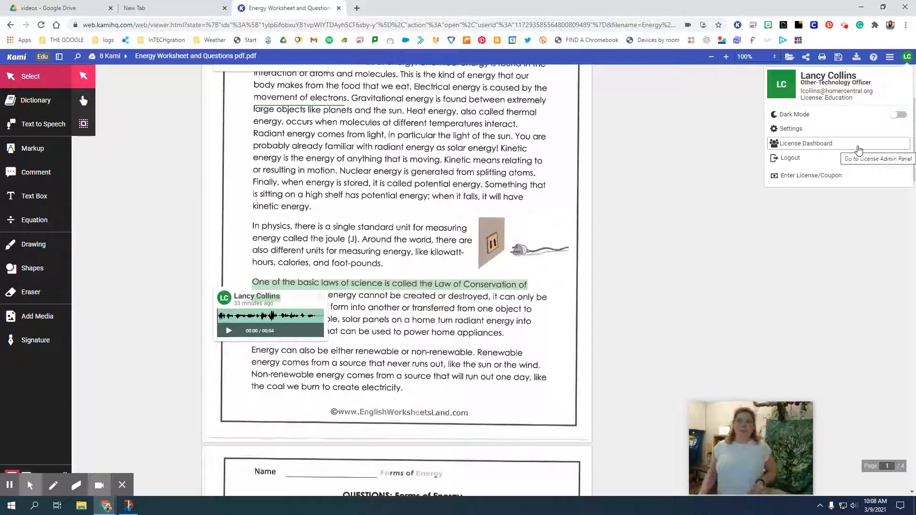
{"action": "left_click", "coordinate": [840, 116]}
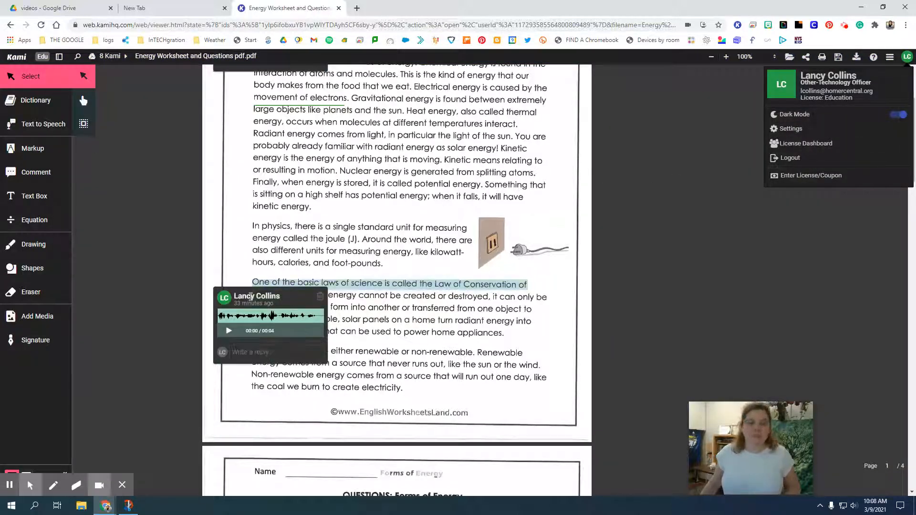
{"action": "scroll", "coordinate": [416, 370], "scroll_direction": "down", "scroll_amount": 2}
{"action": "scroll", "coordinate": [417, 370], "scroll_direction": "down", "scroll_amount": 4}
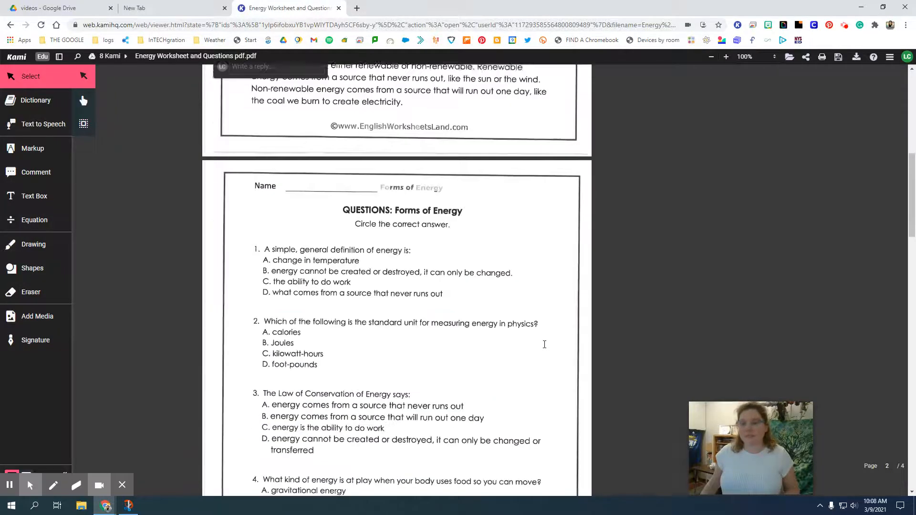
{"action": "scroll", "coordinate": [544, 345], "scroll_direction": "up", "scroll_amount": 9}
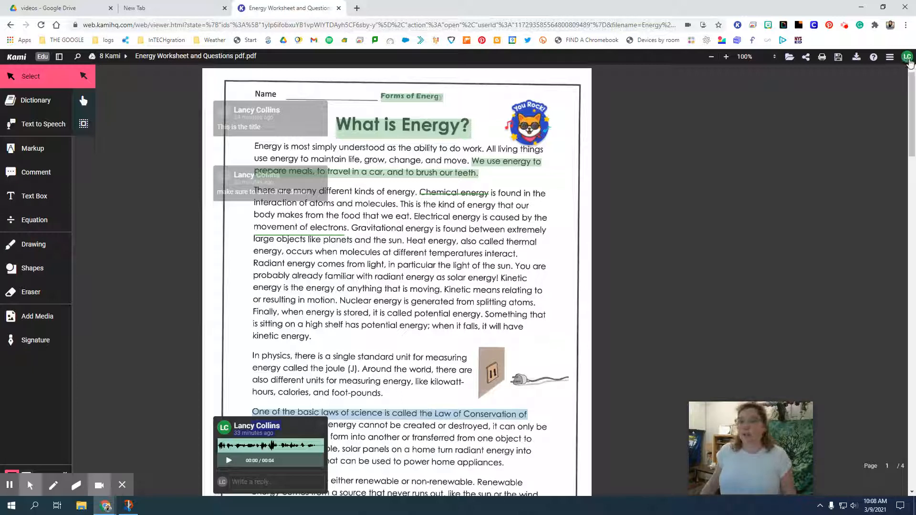
- Open the account settings page and review the Account section with its name, primary account and license details
{"action": "left_click", "coordinate": [908, 58]}
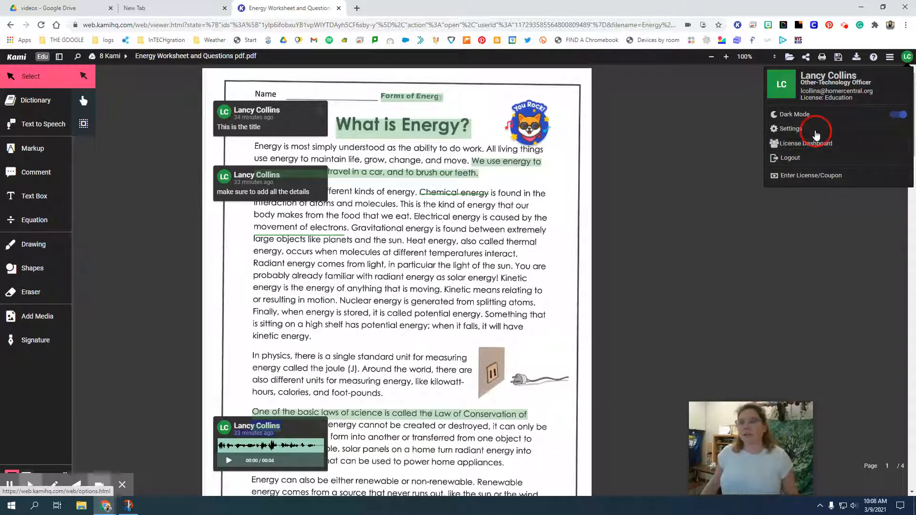
{"action": "left_click", "coordinate": [817, 133]}
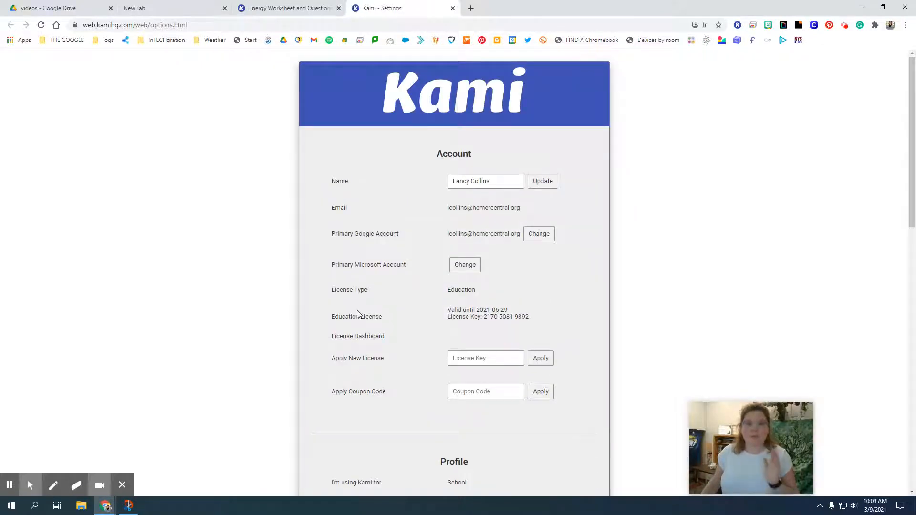
{"action": "scroll", "coordinate": [361, 312], "scroll_direction": "down", "scroll_amount": 1}
{"action": "scroll", "coordinate": [361, 311], "scroll_direction": "up", "scroll_amount": 2}
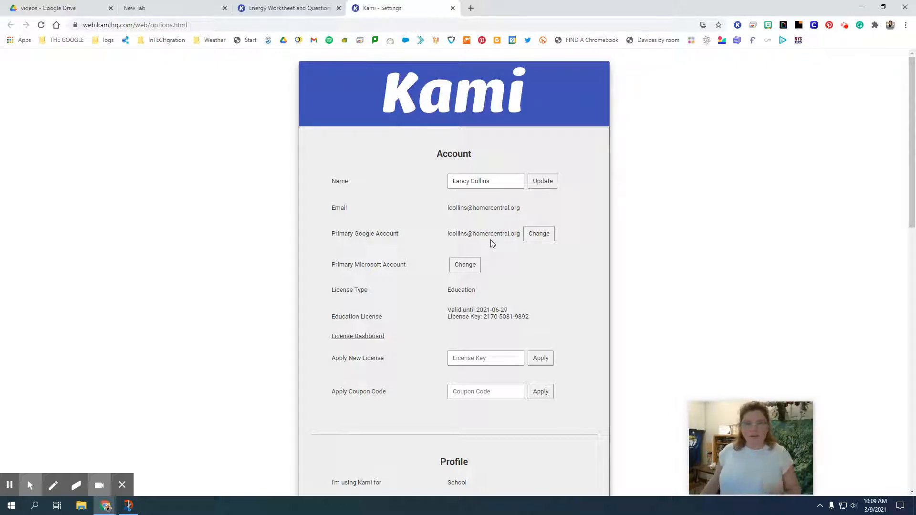
{"action": "left_click_drag", "start_coordinate": [468, 235], "coordinate": [510, 234]}
{"action": "left_click", "coordinate": [519, 285]}
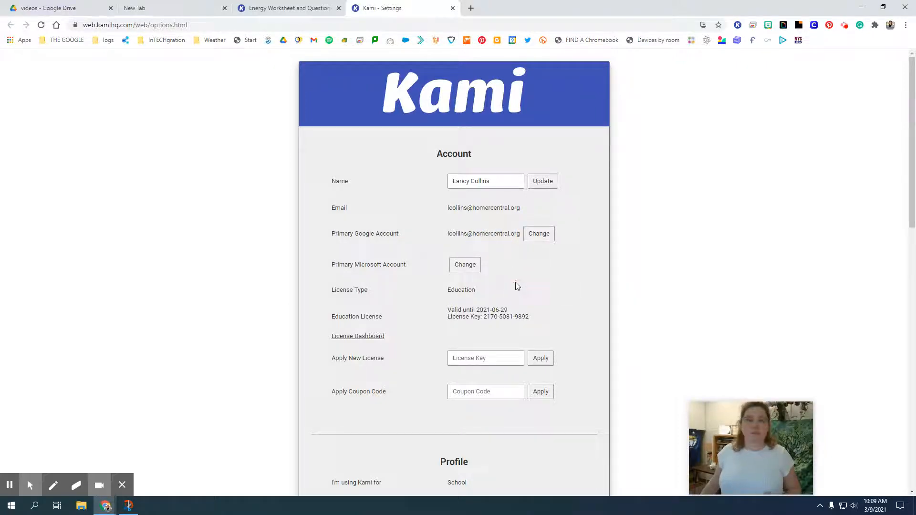
- Examine the saving, notification and theme options in the Settings section, plus the Sessions and Beta Features sections
{"action": "scroll", "coordinate": [528, 325], "scroll_direction": "down", "scroll_amount": 10}
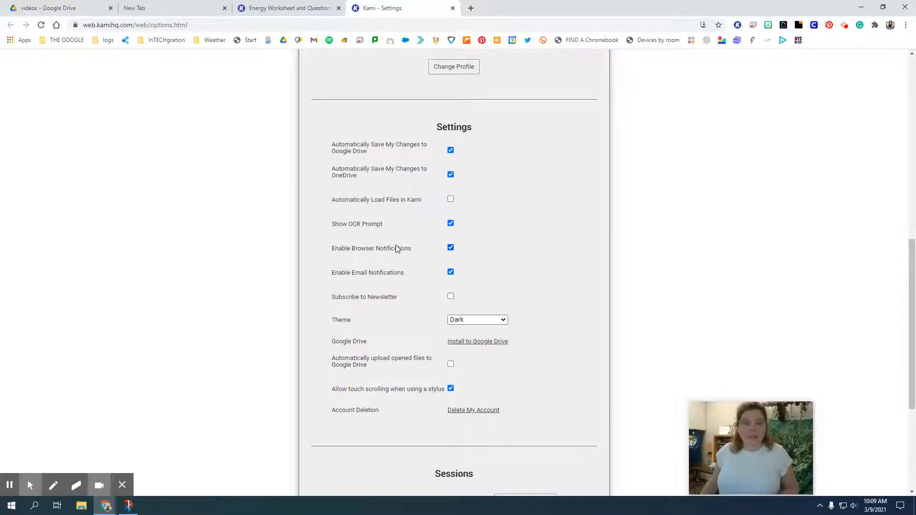
{"action": "scroll", "coordinate": [396, 249], "scroll_direction": "down", "scroll_amount": 1}
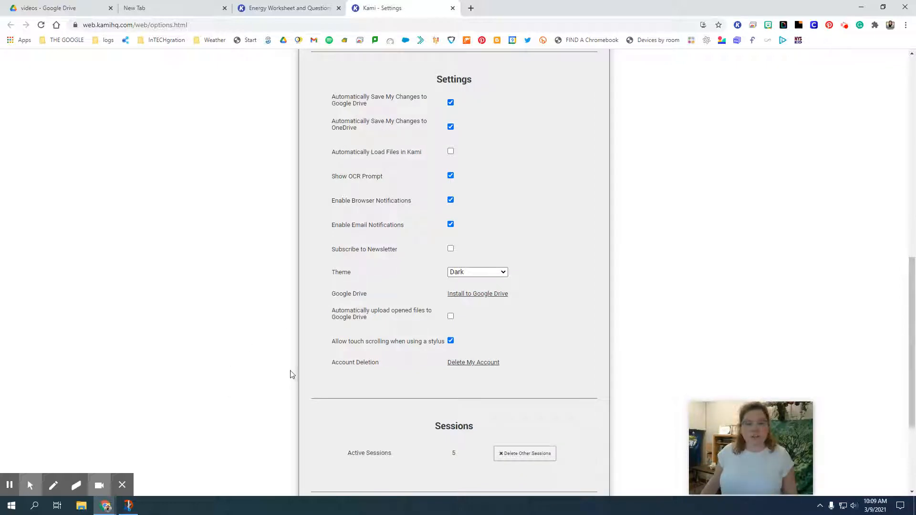
{"action": "scroll", "coordinate": [296, 361], "scroll_direction": "down", "scroll_amount": 3}
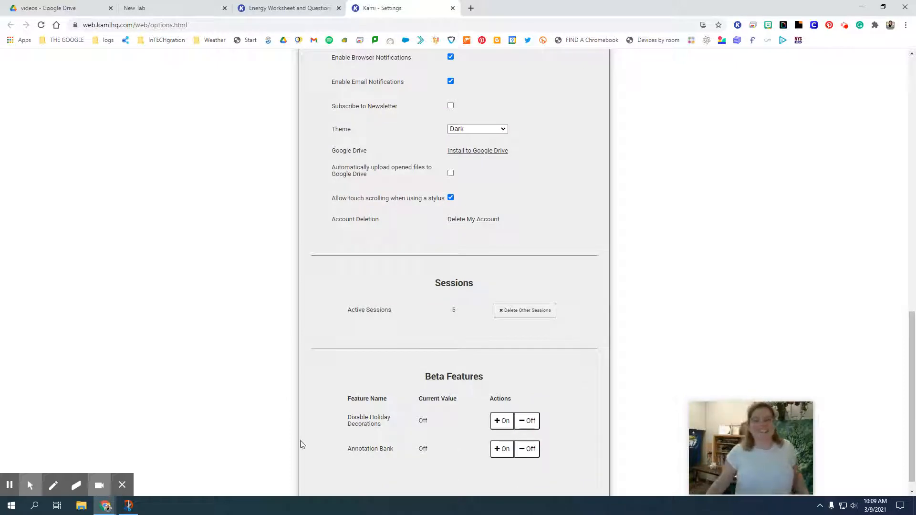
- Review the Beta Features section, close the account settings page and return to the worksheet with the account menu dismissed
{"action": "scroll", "coordinate": [334, 413], "scroll_direction": "down", "scroll_amount": 1}
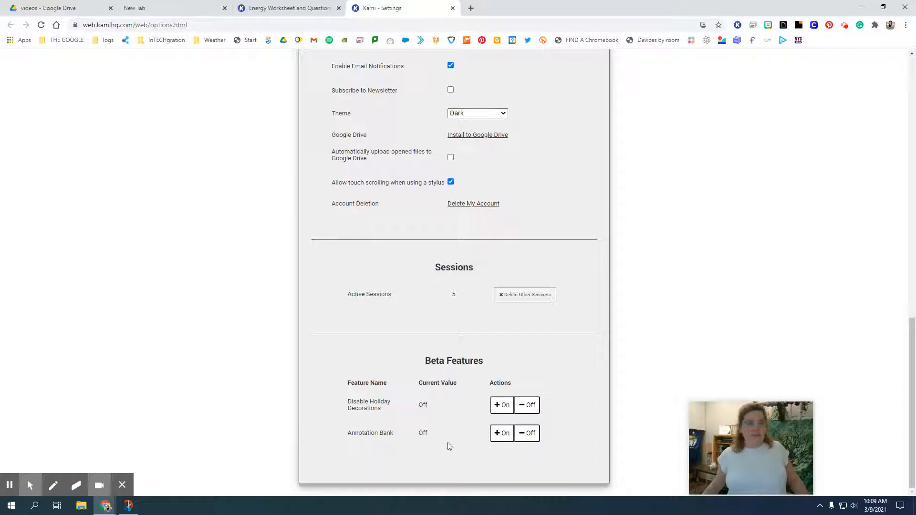
{"action": "scroll", "coordinate": [382, 446], "scroll_direction": "up", "scroll_amount": 1}
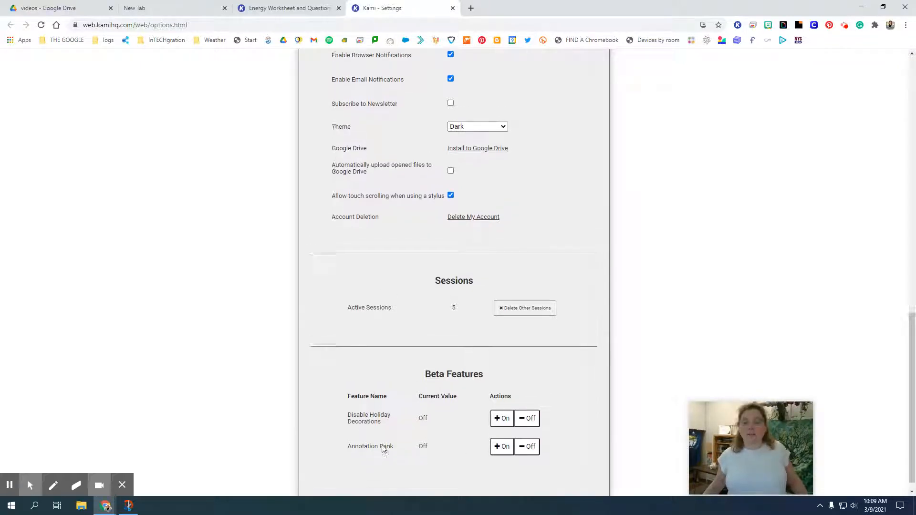
{"action": "scroll", "coordinate": [406, 442], "scroll_direction": "down", "scroll_amount": 1}
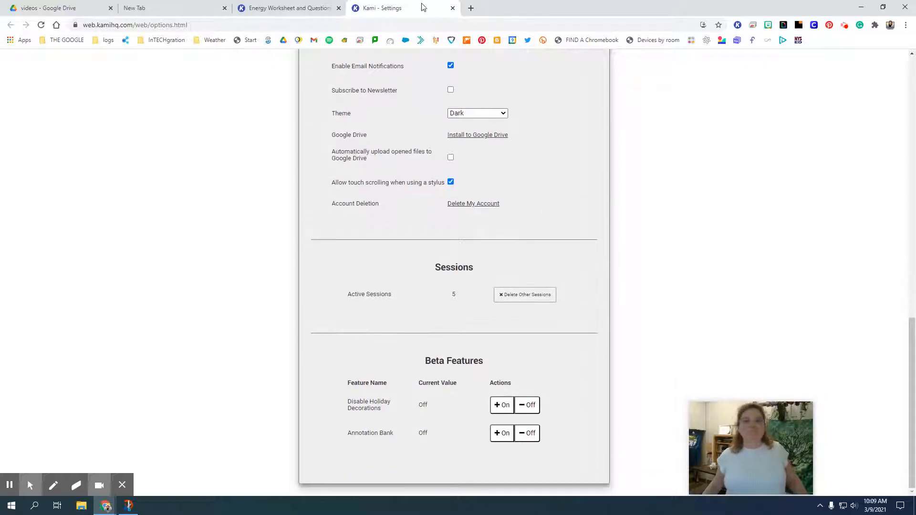
{"action": "left_click", "coordinate": [452, 8]}
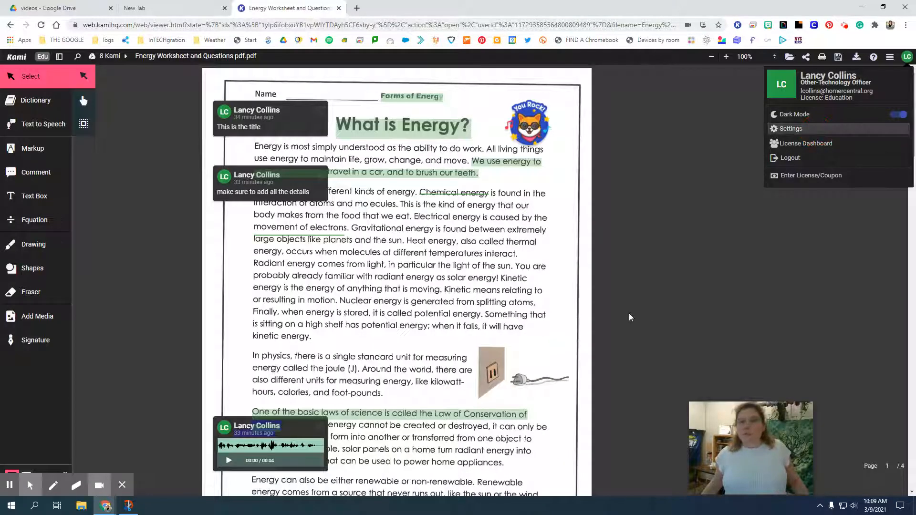
{"action": "left_click", "coordinate": [787, 214]}
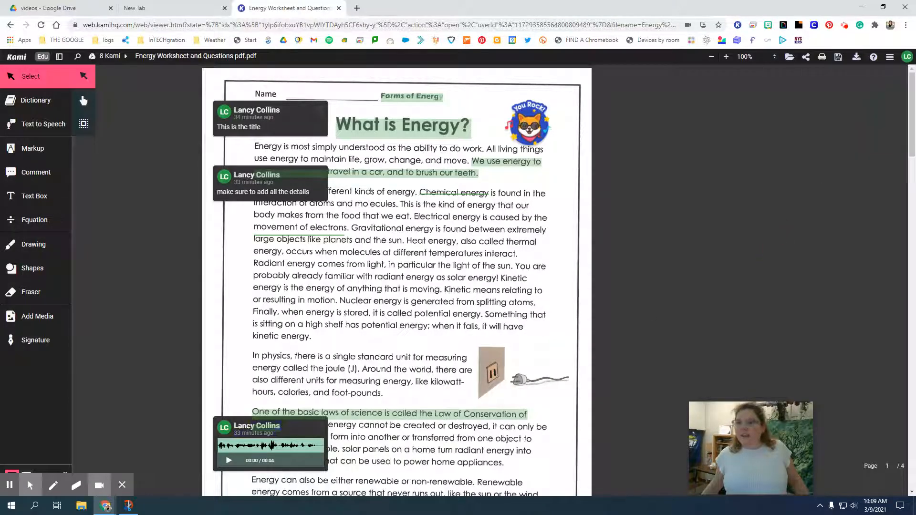
{"action": "left_click", "coordinate": [907, 55]}
{"action": "left_click", "coordinate": [735, 314]}
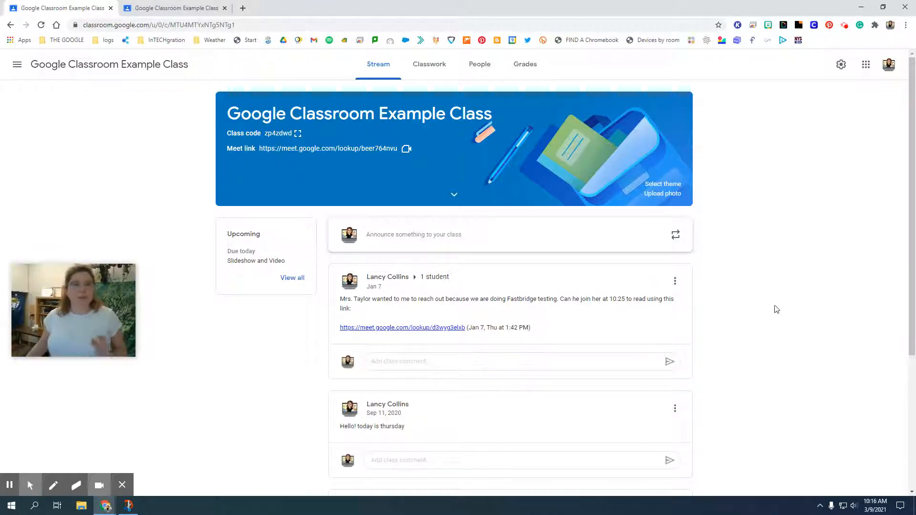
- Start a new Kami assignment in the Classwork of the Google Classroom Example Class
{"action": "left_click", "coordinate": [440, 70]}
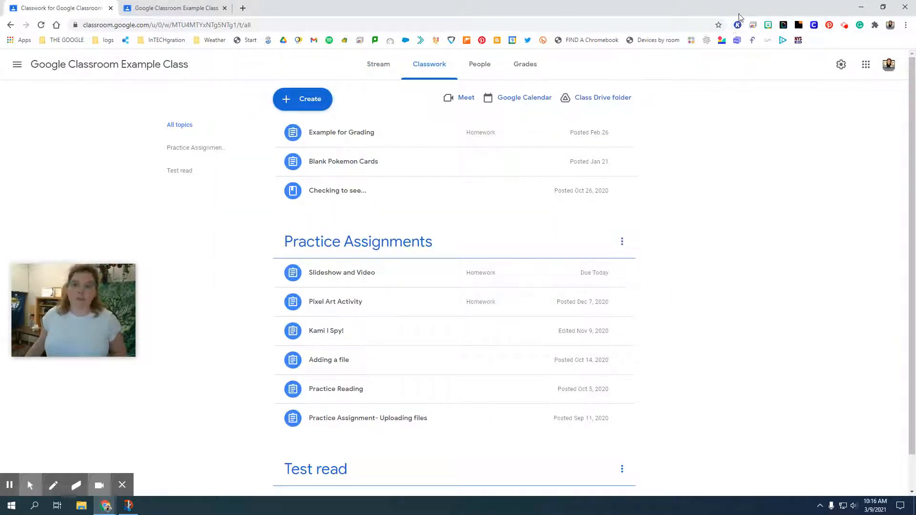
{"action": "left_click", "coordinate": [311, 103]}
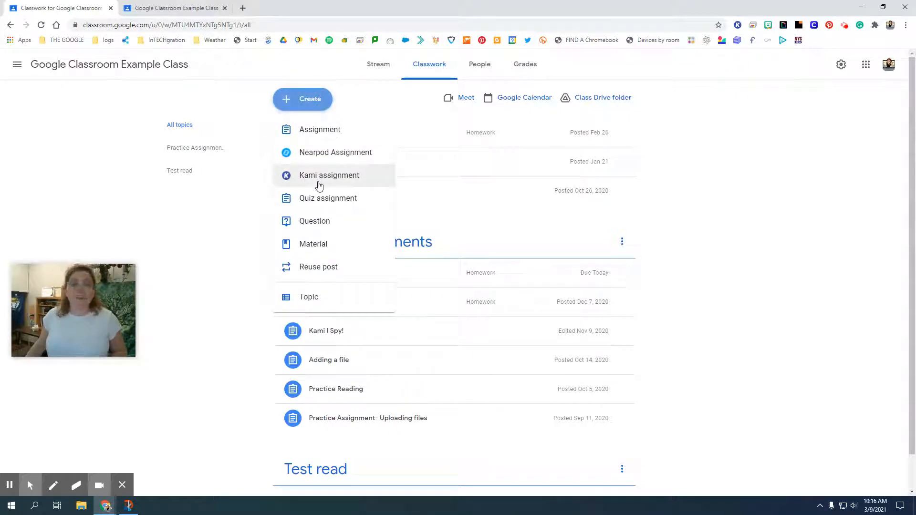
{"action": "left_click", "coordinate": [319, 184]}
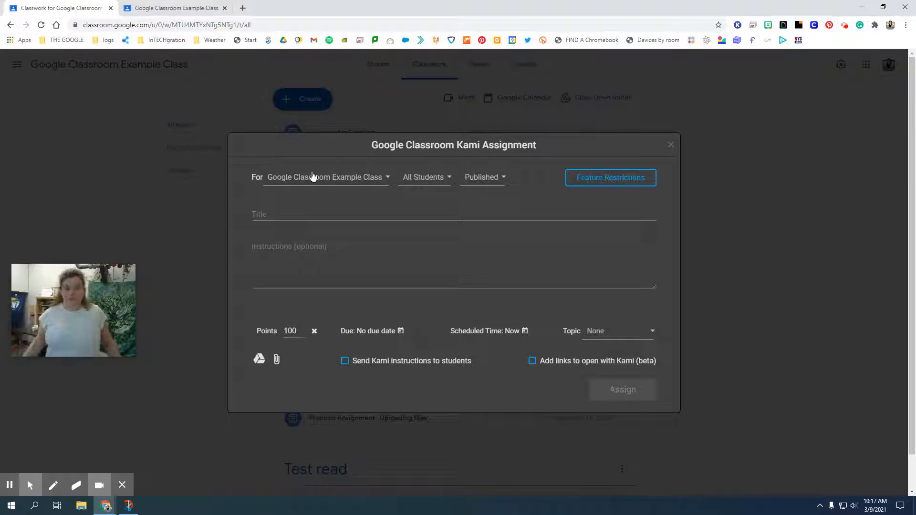
- Limit the Kami assignment to one individual student of the Google Classroom Example Class instead of all students
{"action": "left_click", "coordinate": [356, 181]}
{"action": "left_click", "coordinate": [356, 181]}
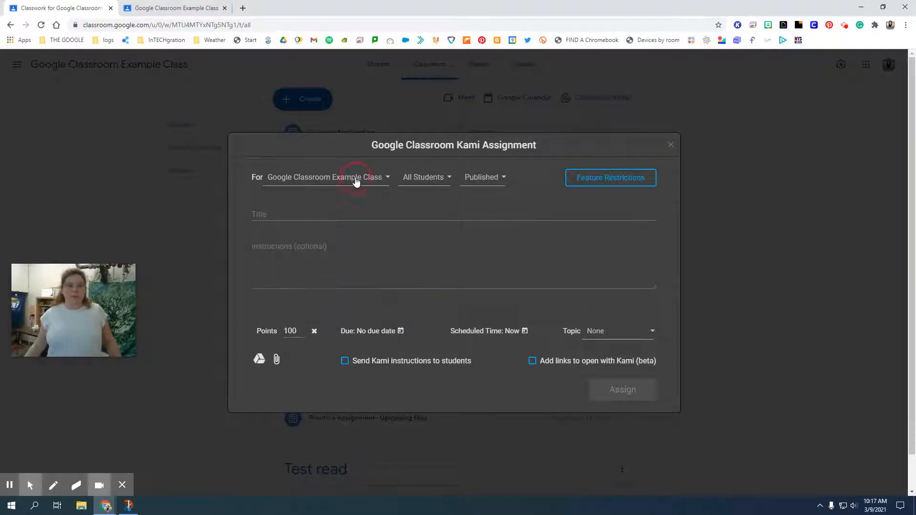
{"action": "left_click", "coordinate": [425, 177]}
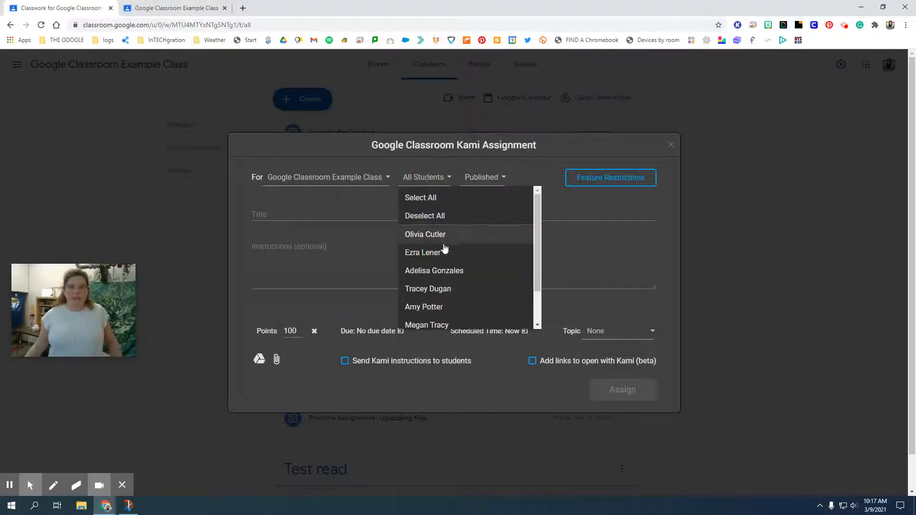
{"action": "scroll", "coordinate": [423, 289], "scroll_direction": "down", "scroll_amount": 2}
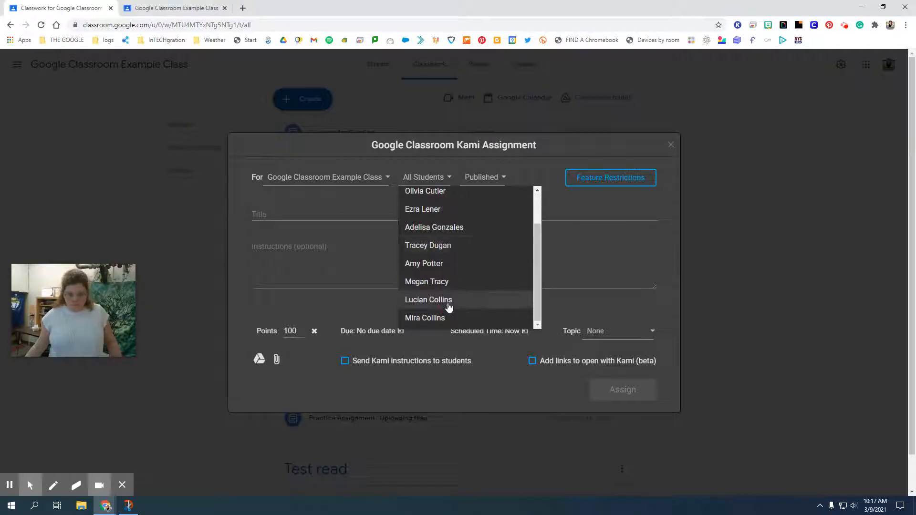
{"action": "left_click", "coordinate": [451, 302]}
{"action": "left_click", "coordinate": [629, 217]}
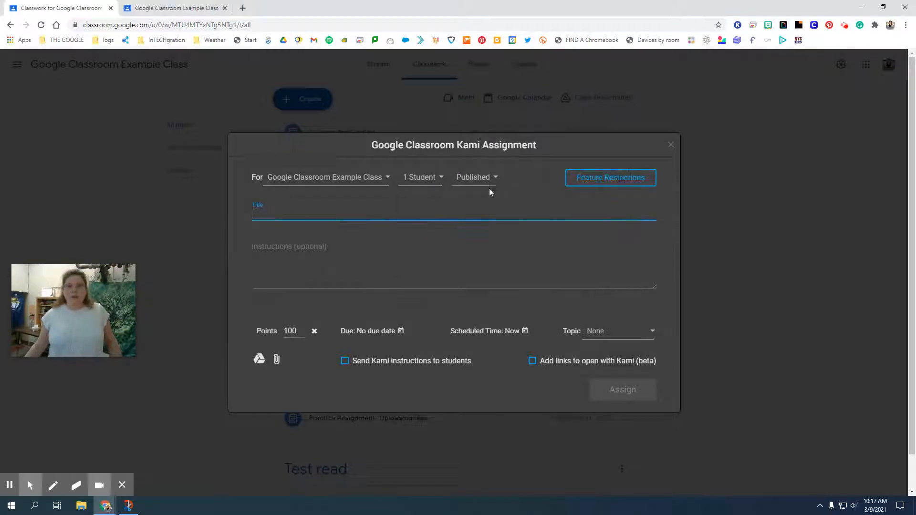
- Restrict the assignment's features by turning off the Dictionary, Text to Speech and Signature tools for the student
{"action": "left_click", "coordinate": [609, 185]}
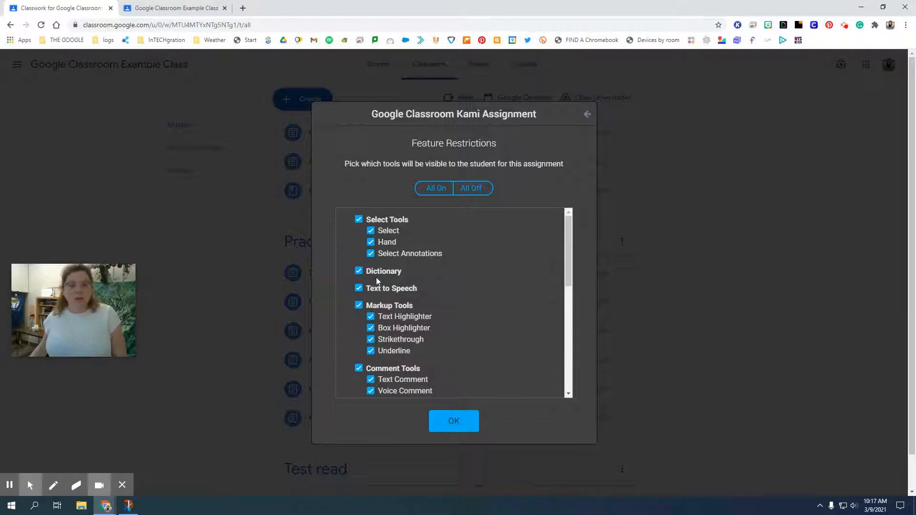
{"action": "left_click", "coordinate": [358, 270]}
{"action": "left_click", "coordinate": [359, 288]}
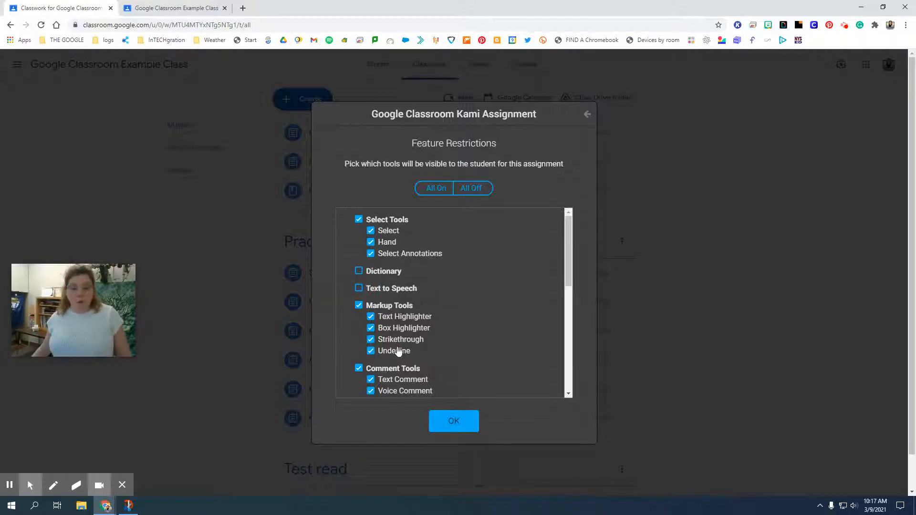
{"action": "scroll", "coordinate": [399, 352], "scroll_direction": "down", "scroll_amount": 4}
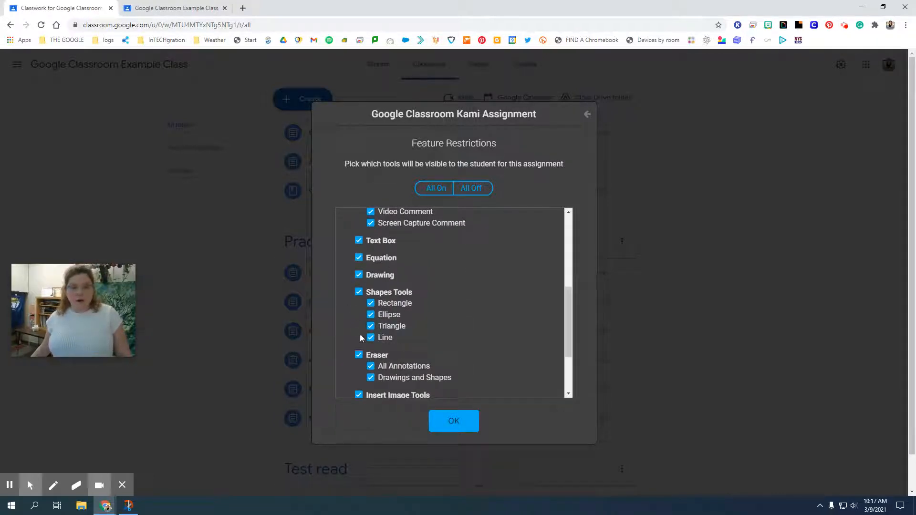
{"action": "scroll", "coordinate": [360, 337], "scroll_direction": "down", "scroll_amount": 3}
{"action": "scroll", "coordinate": [474, 373], "scroll_direction": "down", "scroll_amount": 1}
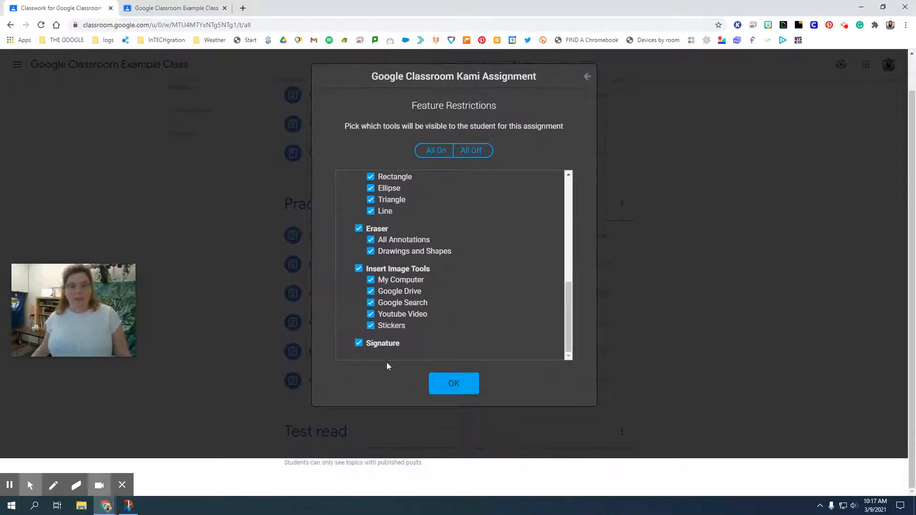
{"action": "left_click", "coordinate": [358, 344]}
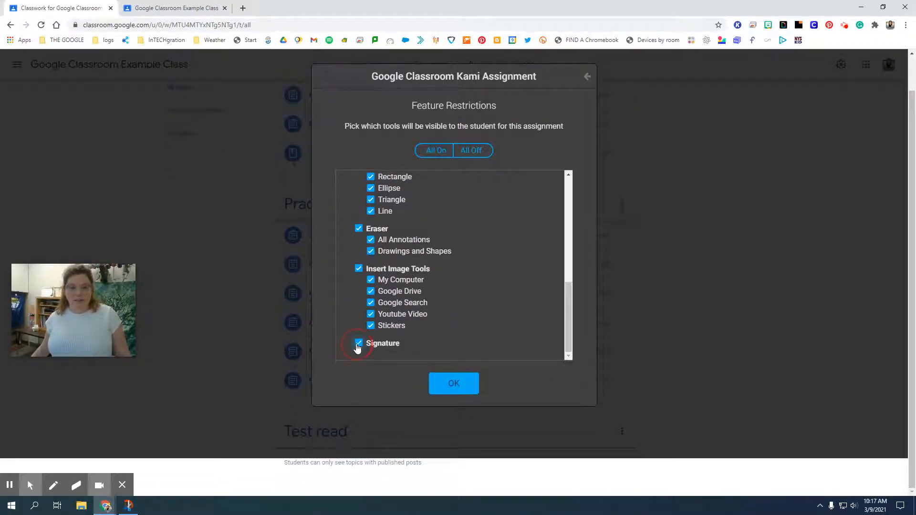
{"action": "left_click", "coordinate": [455, 383]}
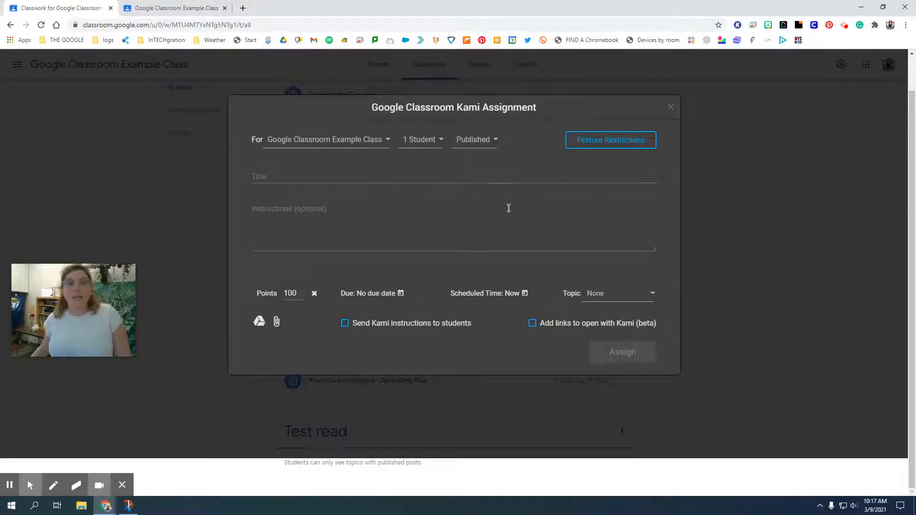
- Title the assignment "Complete this please" with the instructions "Check this out!" and make it ungraded
{"action": "left_click", "coordinate": [307, 177]}
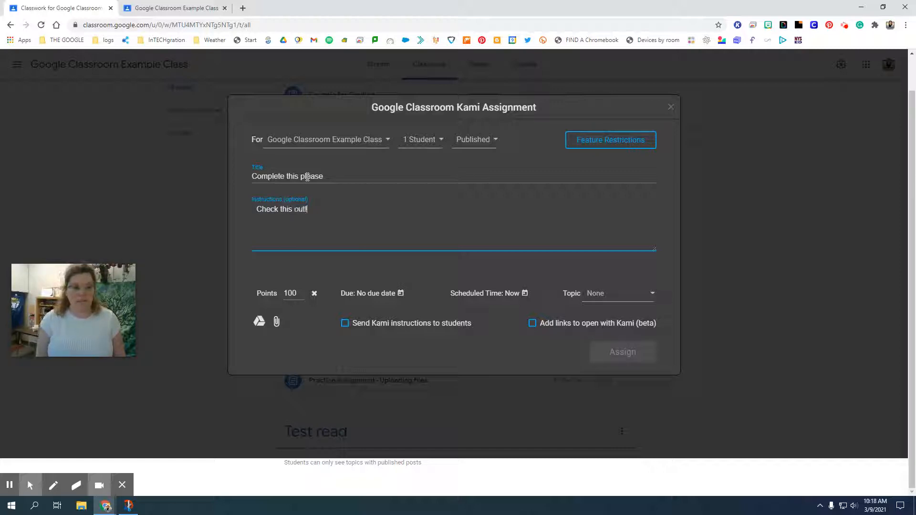
{"action": "left_click", "coordinate": [297, 295]}
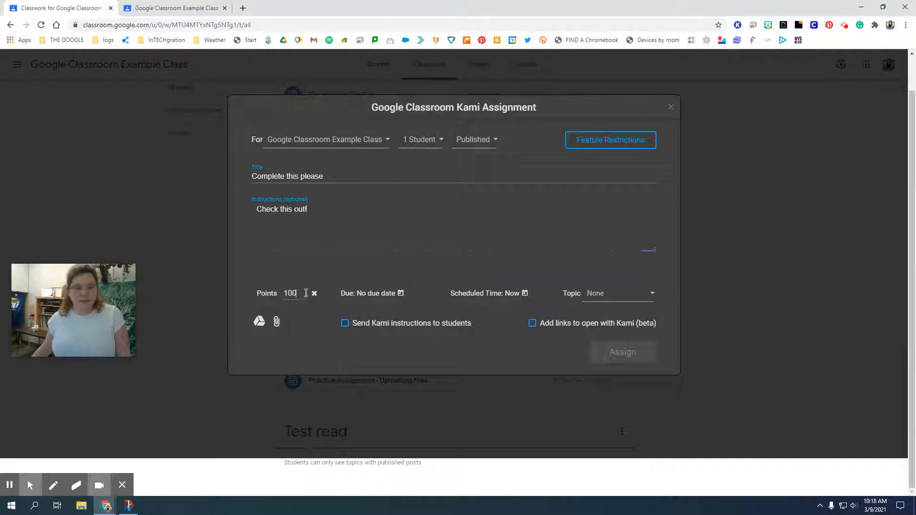
{"action": "left_click", "coordinate": [315, 296]}
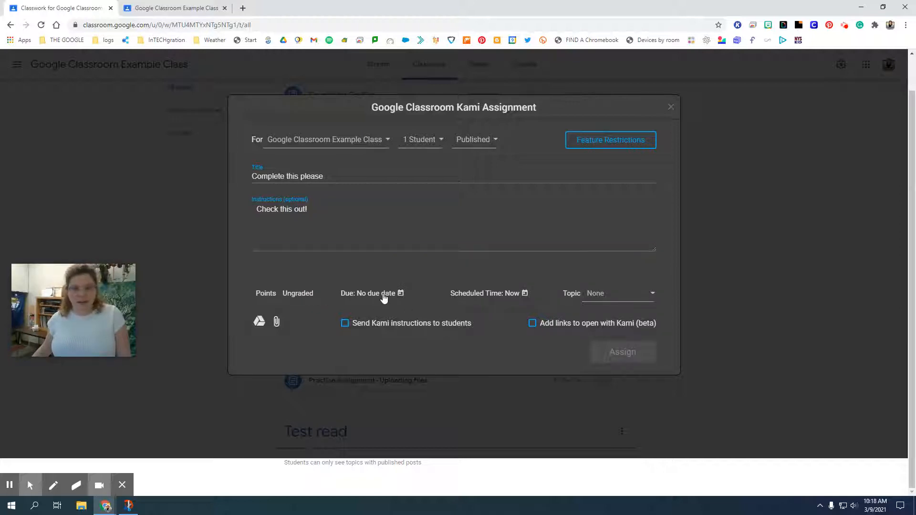
- File the assignment under the topic Practice Assignments
{"action": "left_click", "coordinate": [622, 296]}
{"action": "left_click", "coordinate": [564, 332]}
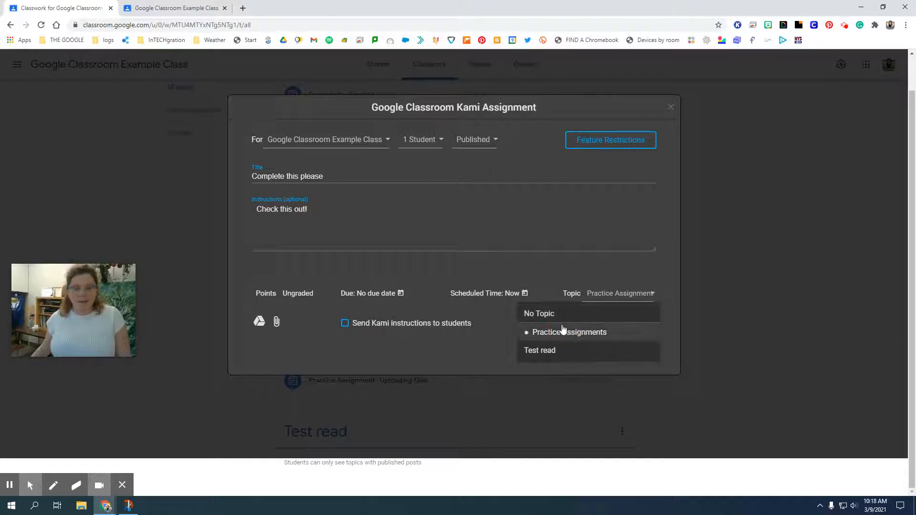
{"action": "left_click", "coordinate": [362, 353]}
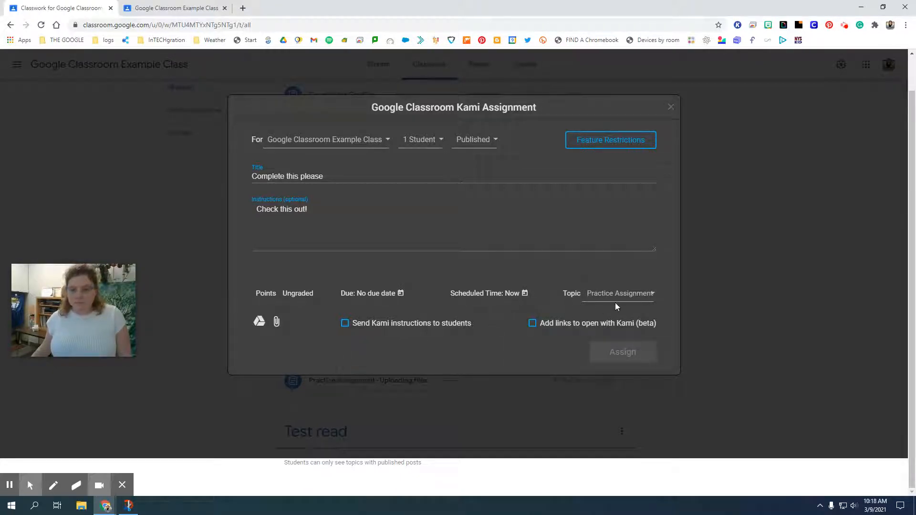
{"action": "left_click", "coordinate": [259, 323]}
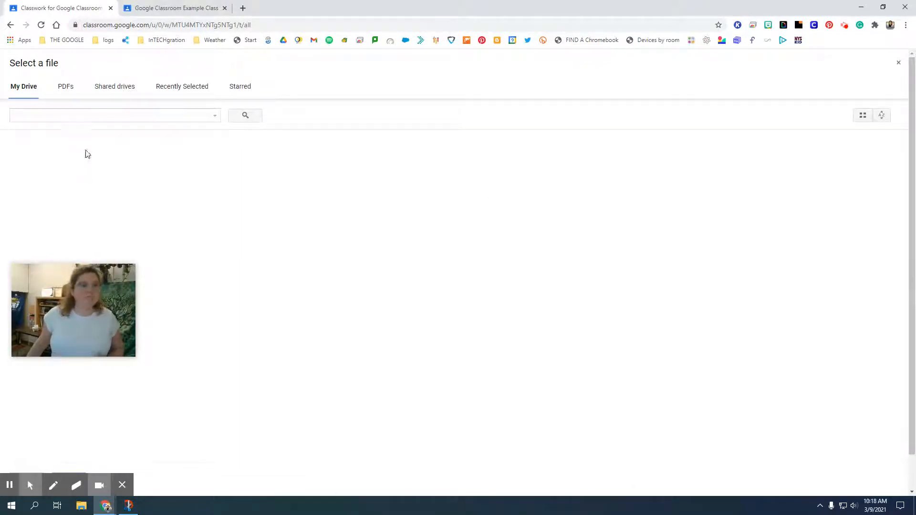
{"action": "left_click_drag", "start_coordinate": [81, 285], "coordinate": [500, 110]}
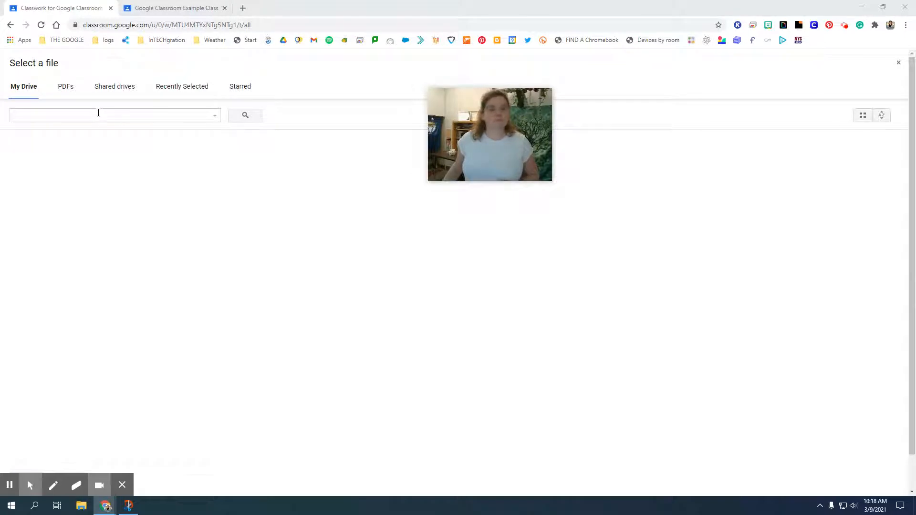
{"action": "mouse_move", "coordinate": [27, 480]}
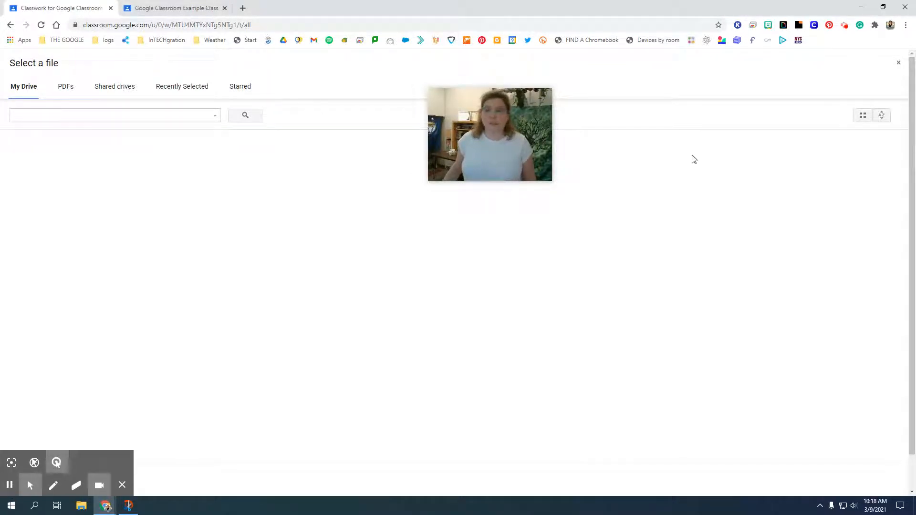
{"action": "left_click", "coordinate": [898, 66]}
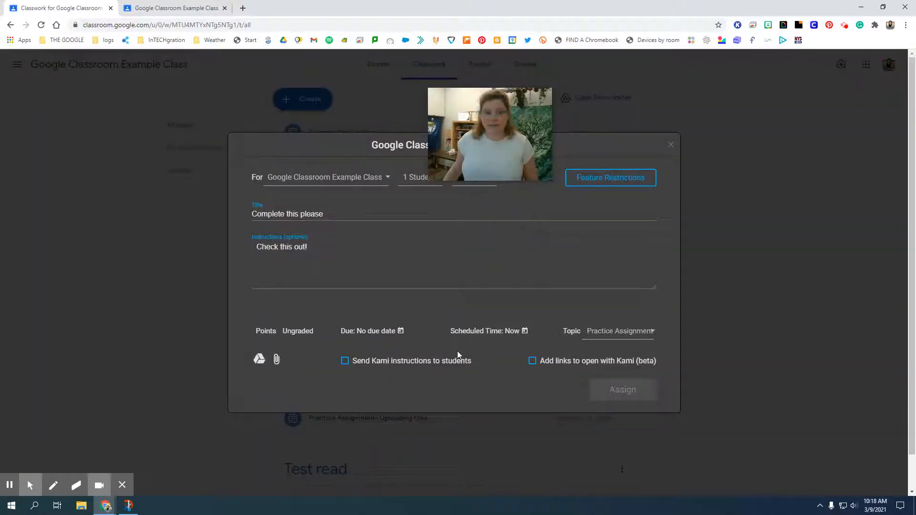
- Attach the computer file Kami Advanced Course_Maze from the 8 Kami folder to the assignment
{"action": "left_click", "coordinate": [277, 361]}
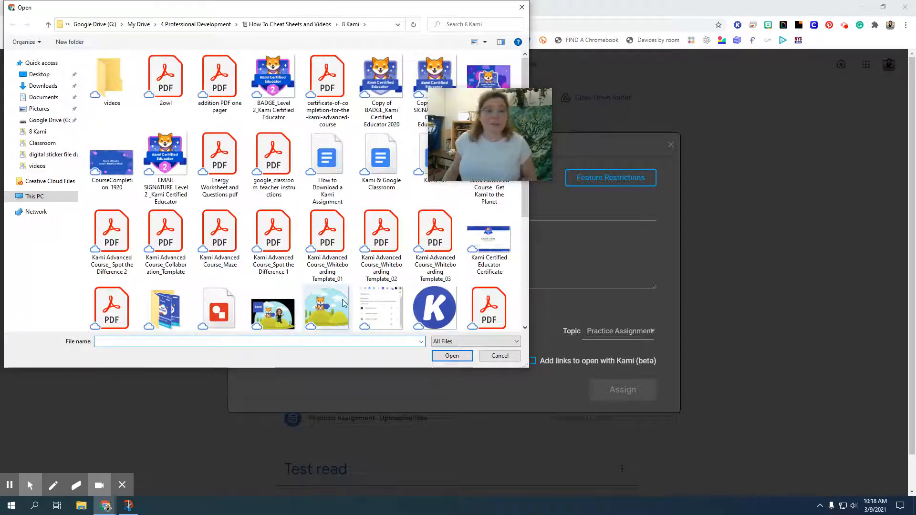
{"action": "scroll", "coordinate": [343, 300], "scroll_direction": "down", "scroll_amount": 3}
{"action": "scroll", "coordinate": [343, 300], "scroll_direction": "up", "scroll_amount": 3}
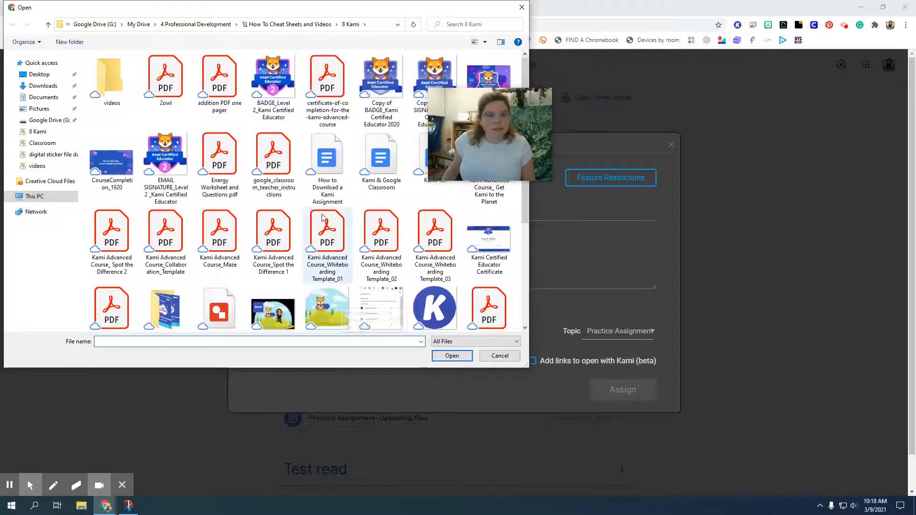
{"action": "left_click_drag", "start_coordinate": [491, 123], "coordinate": [633, 213]}
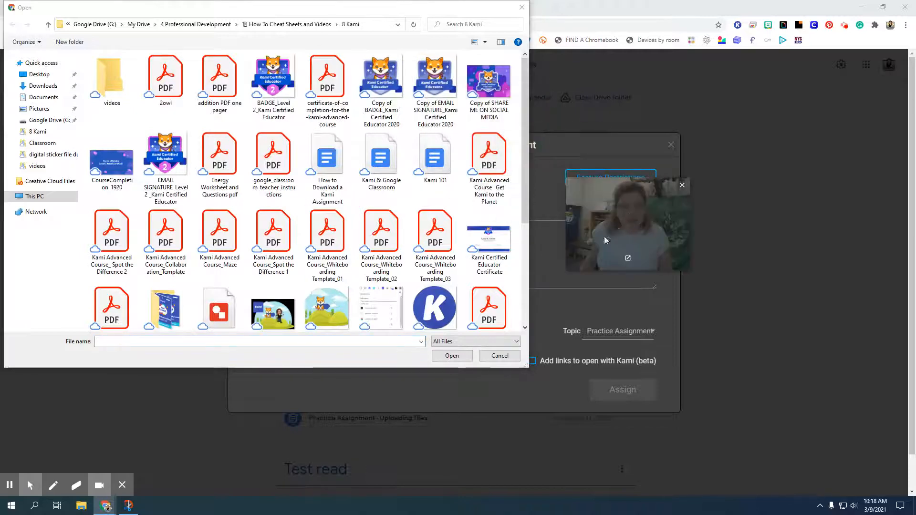
{"action": "double_click", "coordinate": [217, 268]}
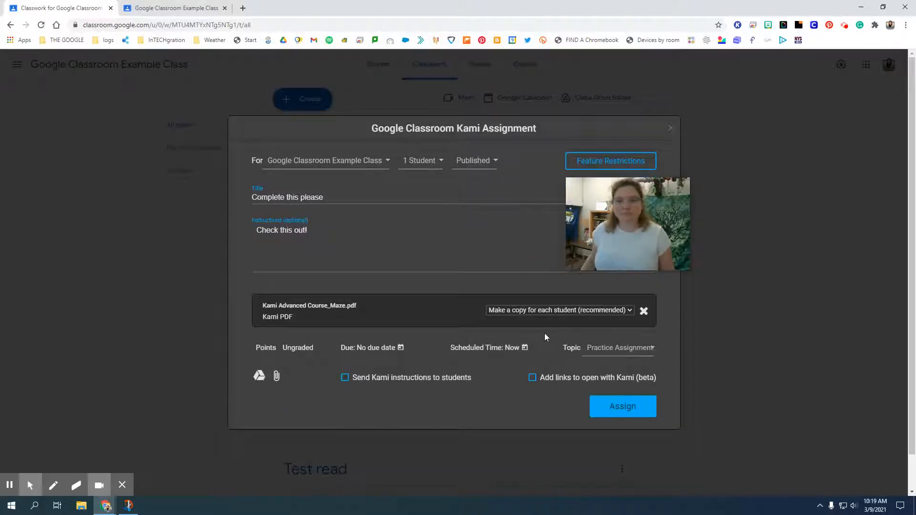
- Check the sharing options for the attached maze PDF and choose "Make a copy for each student (recommended)"
{"action": "left_click_drag", "start_coordinate": [633, 251], "coordinate": [759, 252]}
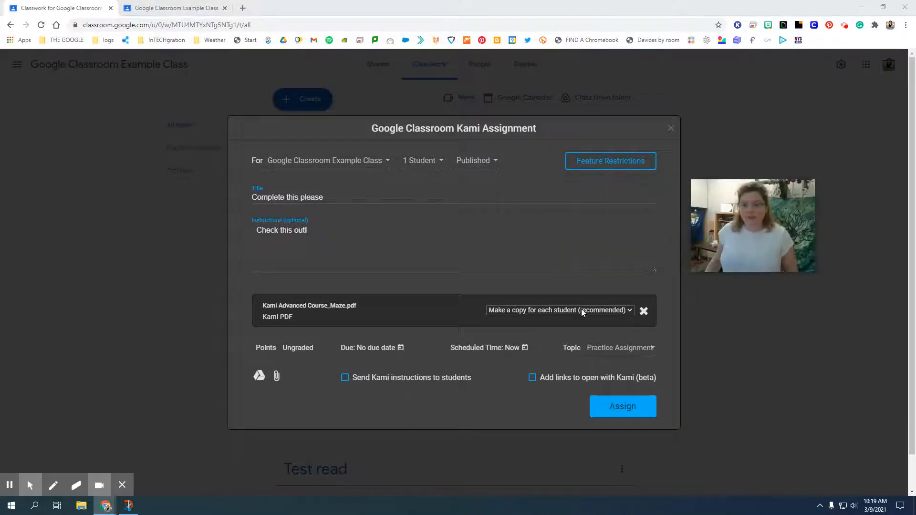
{"action": "left_click", "coordinate": [629, 311]}
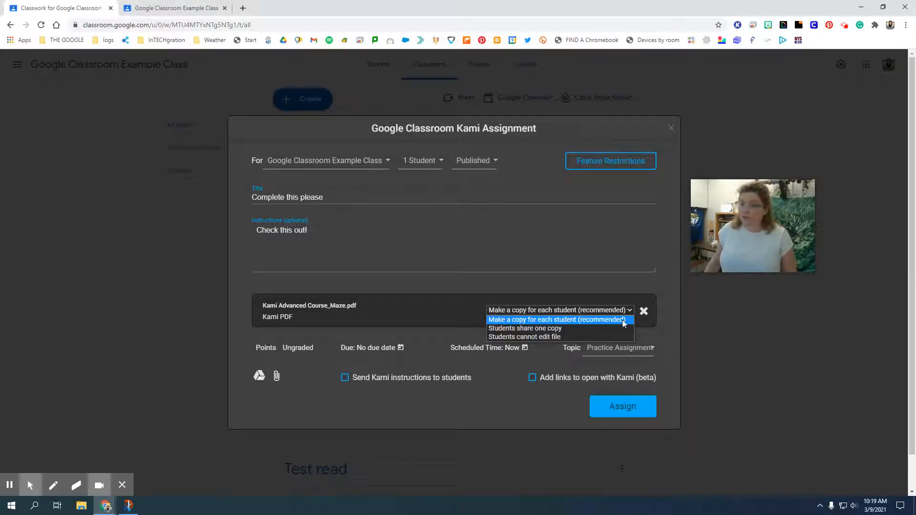
{"action": "left_click", "coordinate": [588, 322]}
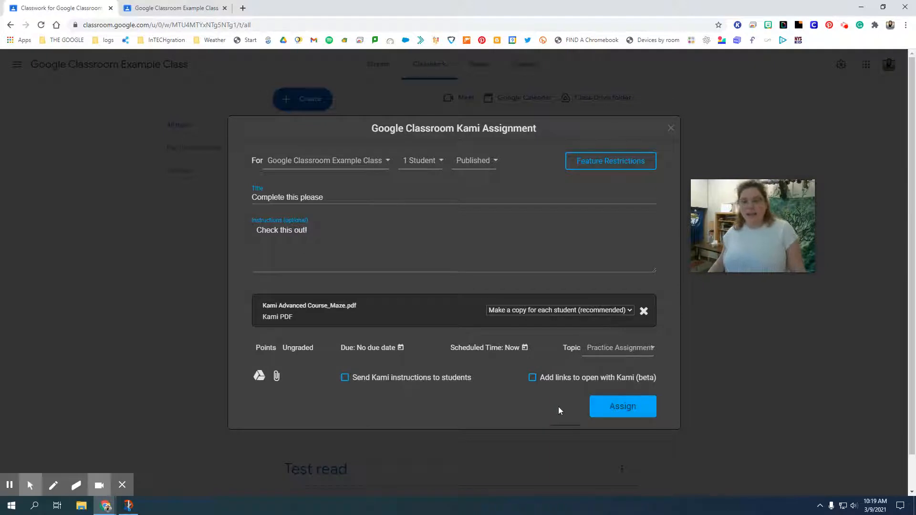
- Publish the Kami assignment to the class and open it in Google Classroom
{"action": "left_click", "coordinate": [633, 411]}
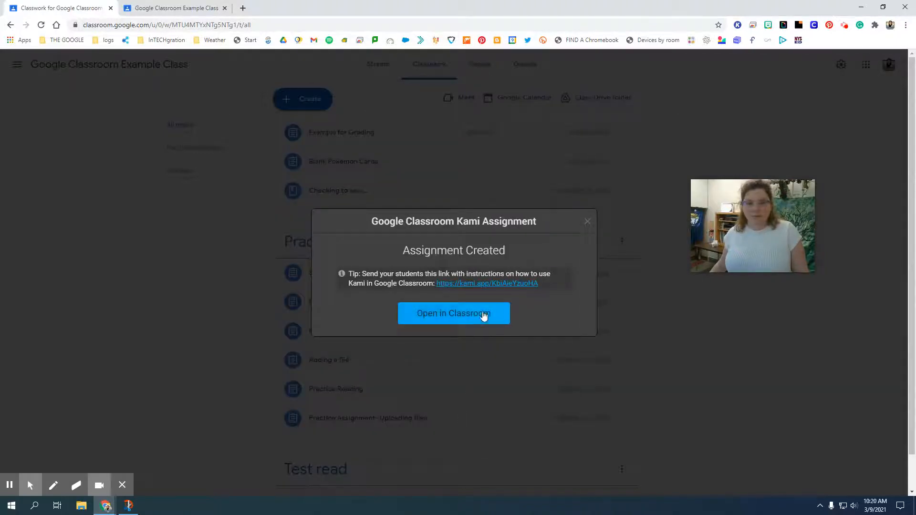
{"action": "left_click", "coordinate": [468, 313]}
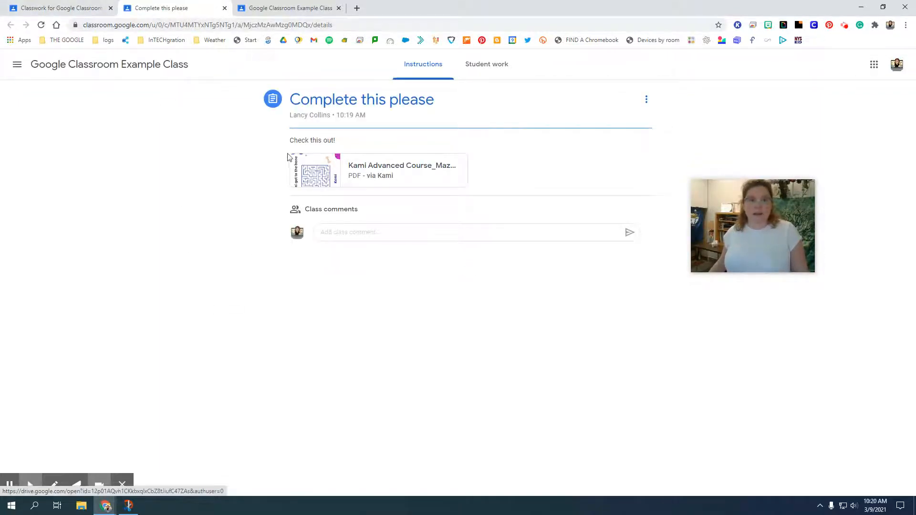
- From the student's account, open the maze PDF attached to "Complete this please" in the class's Classwork
{"action": "left_click", "coordinate": [252, 7]}
{"action": "left_click_drag", "start_coordinate": [749, 219], "coordinate": [812, 214]}
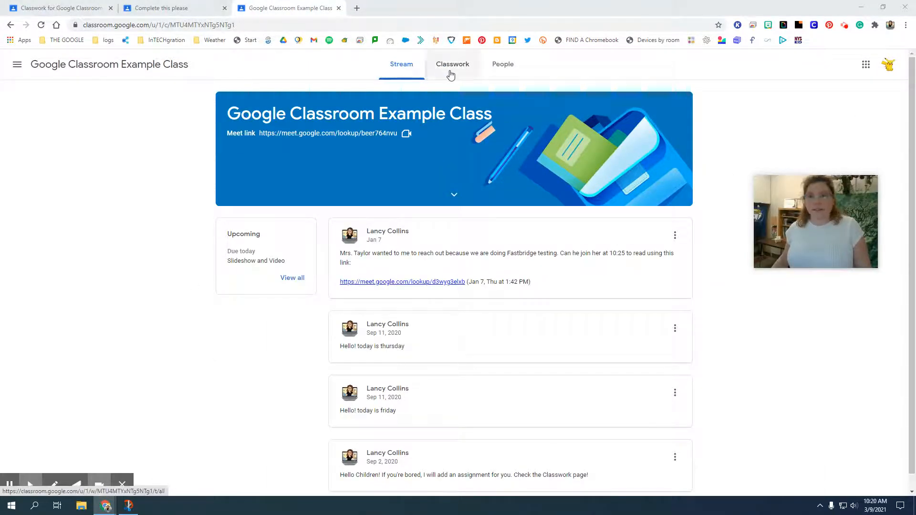
{"action": "left_click", "coordinate": [450, 67]}
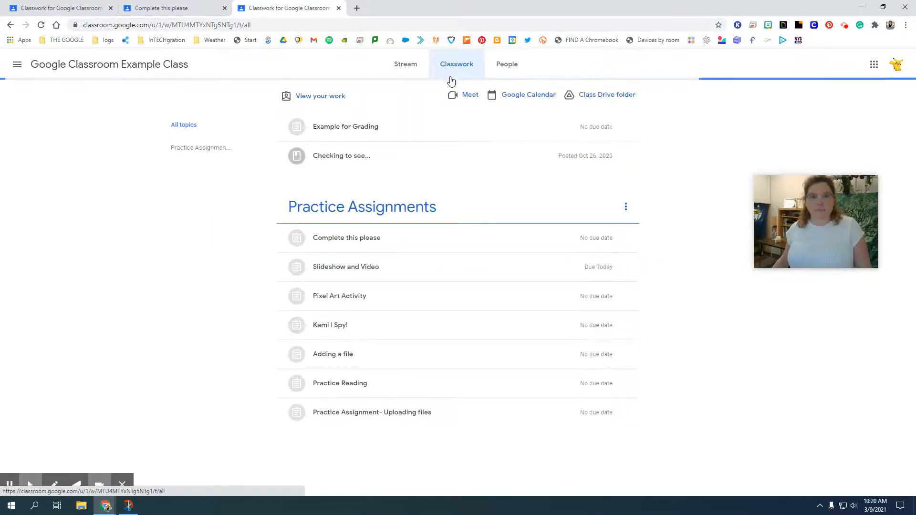
{"action": "left_click", "coordinate": [362, 240]}
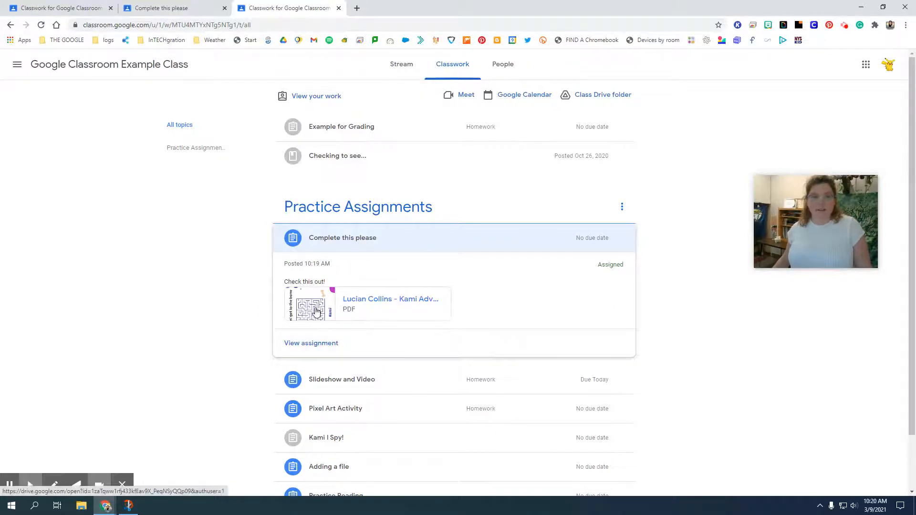
{"action": "left_click", "coordinate": [311, 305]}
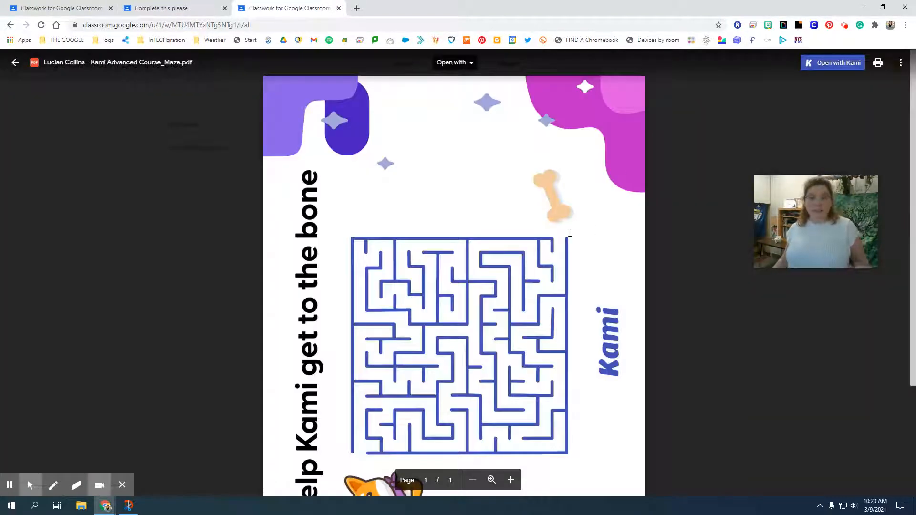
{"action": "scroll", "coordinate": [517, 280], "scroll_direction": "down", "scroll_amount": 3}
{"action": "scroll", "coordinate": [517, 280], "scroll_direction": "up", "scroll_amount": 3}
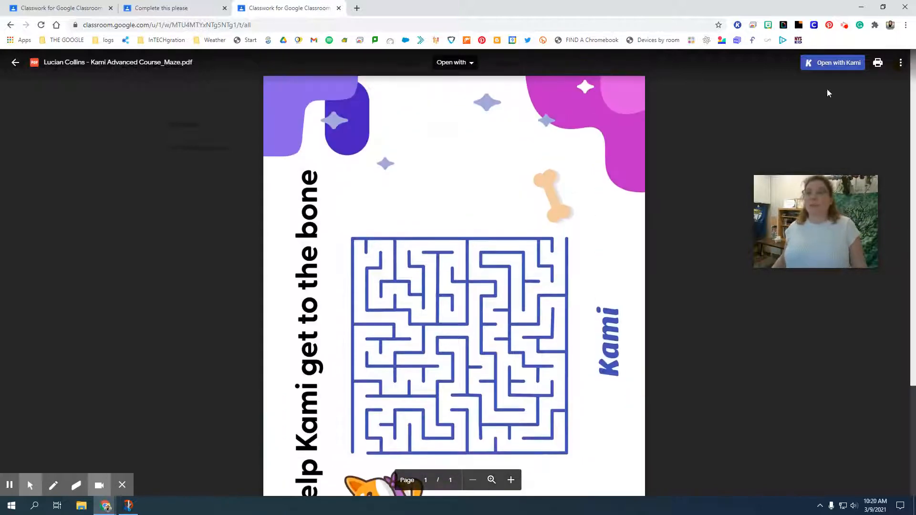
- Open the student's copy of the maze PDF with Kami and decline the text recognition
{"action": "left_click", "coordinate": [832, 63]}
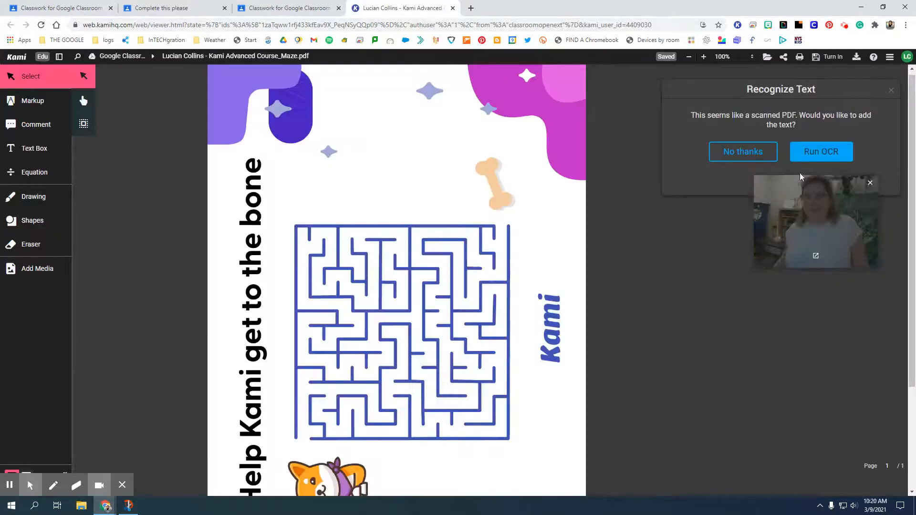
{"action": "left_click", "coordinate": [733, 150]}
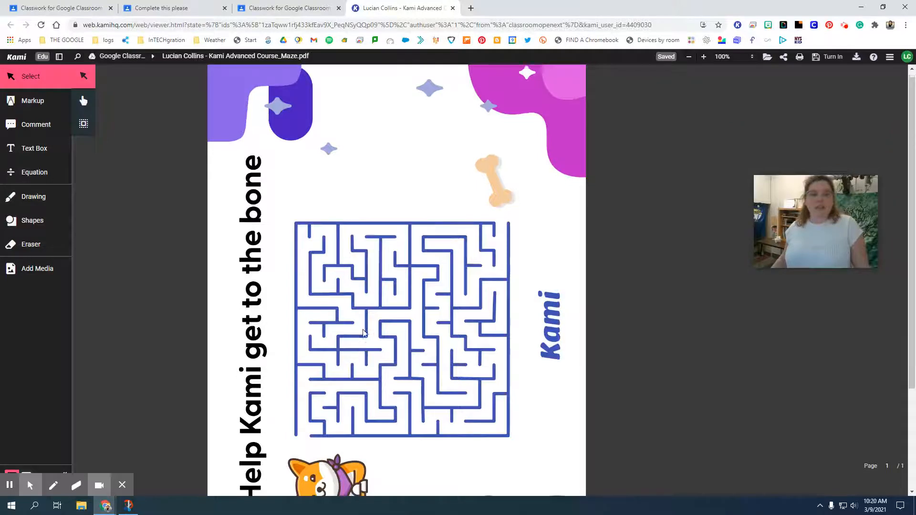
{"action": "scroll", "coordinate": [456, 353], "scroll_direction": "down", "scroll_amount": 3}
{"action": "scroll", "coordinate": [456, 353], "scroll_direction": "up", "scroll_amount": 3}
{"action": "left_click", "coordinate": [284, 12]}
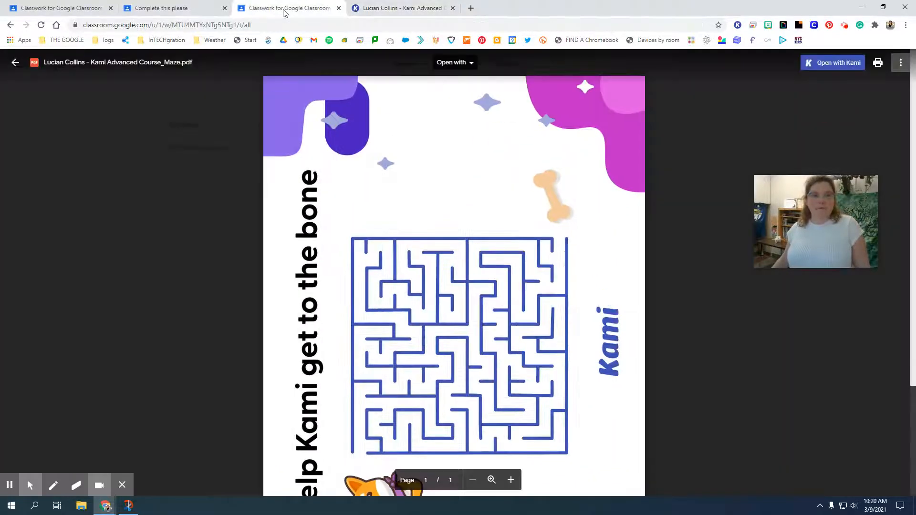
{"action": "left_click", "coordinate": [408, 6]}
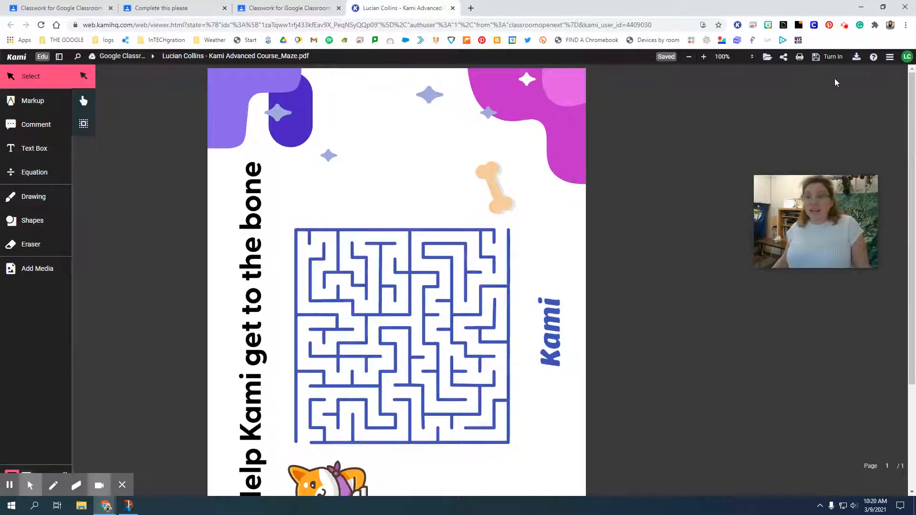
- Rotate the maze page clockwise
{"action": "left_click", "coordinate": [890, 57]}
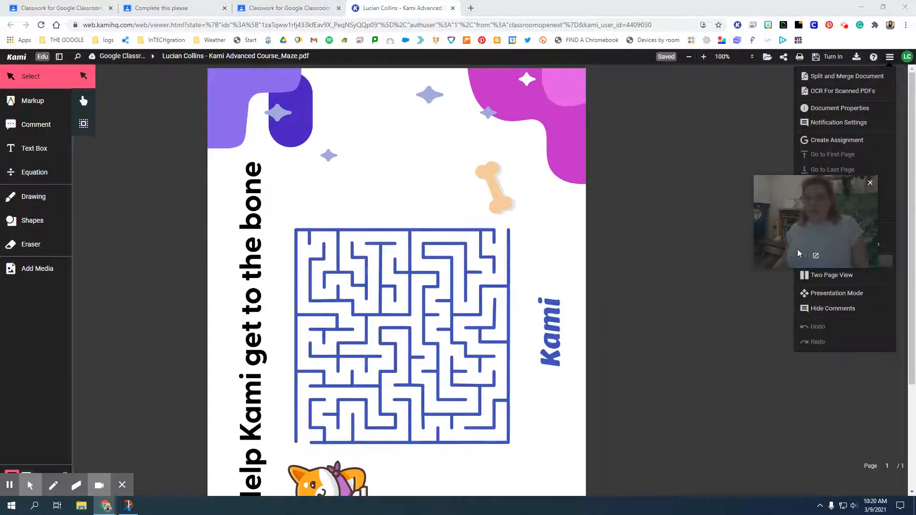
{"action": "left_click", "coordinate": [840, 232]}
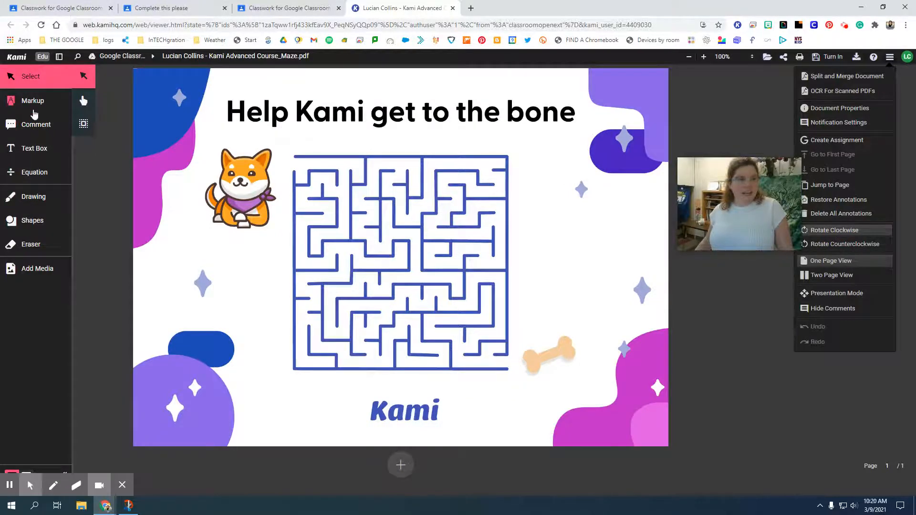
- Examine the Markup, Comment, Text Box, Equation and Add Media tools available to the student
{"action": "left_click", "coordinate": [43, 104]}
{"action": "left_click", "coordinate": [35, 124]}
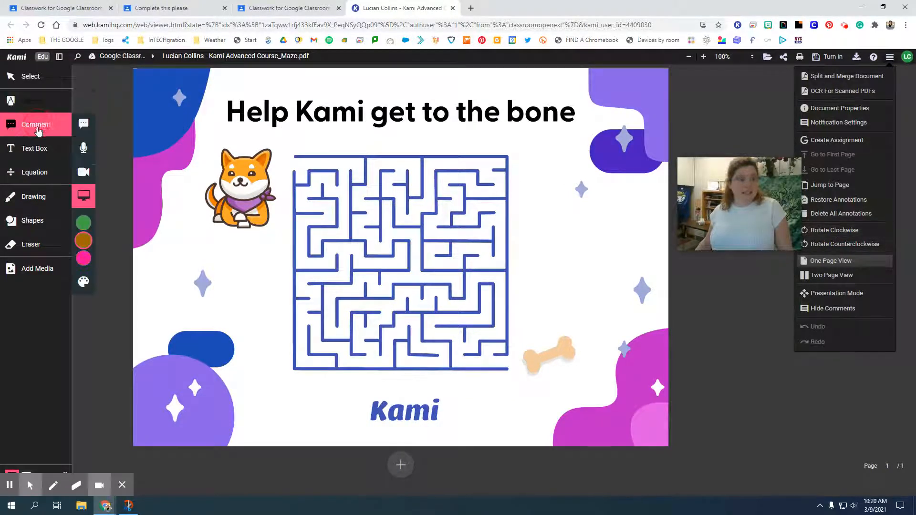
{"action": "left_click", "coordinate": [36, 148]}
{"action": "left_click", "coordinate": [33, 174]}
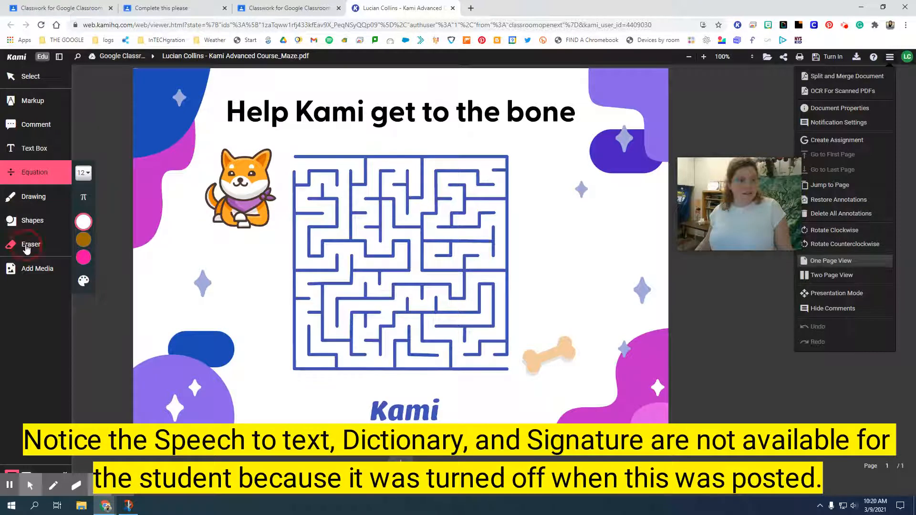
{"action": "left_click", "coordinate": [34, 270]}
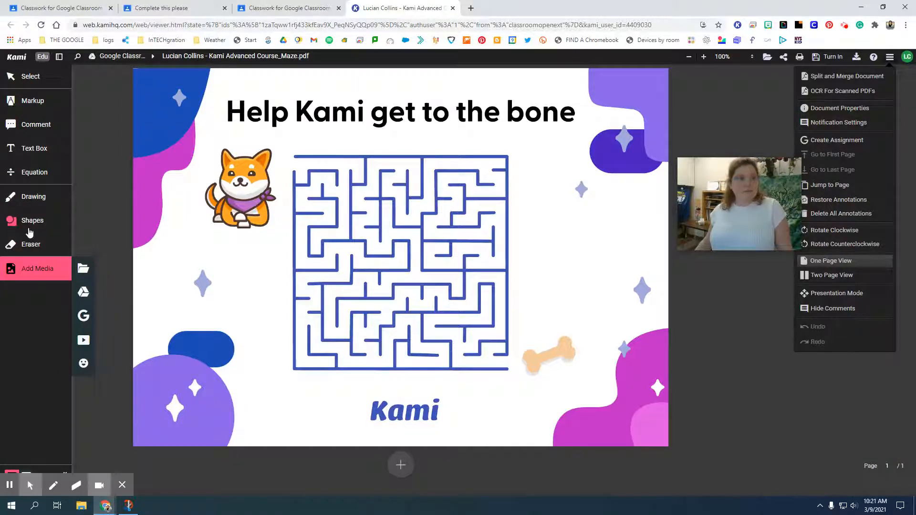
- Draw a red freehand path of size 6 from the dog into the upper-left part of the maze
{"action": "left_click", "coordinate": [32, 206]}
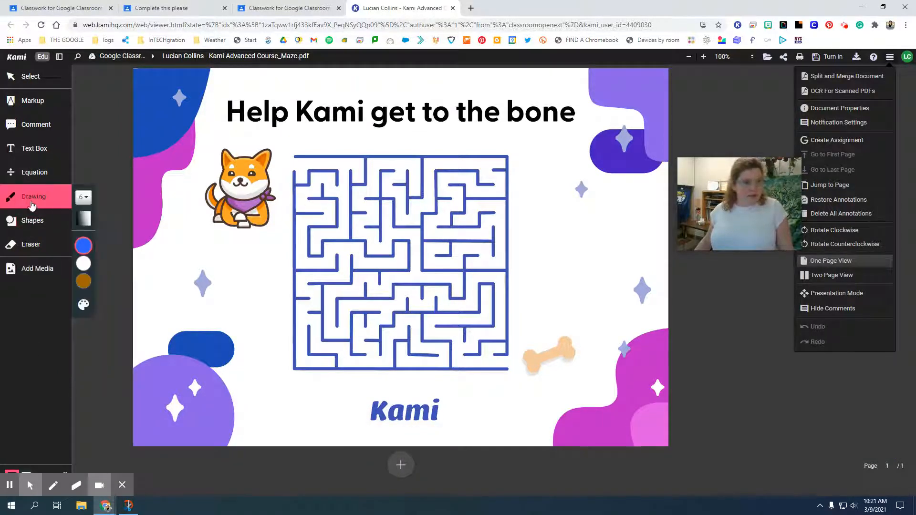
{"action": "left_click", "coordinate": [83, 247]}
{"action": "left_click", "coordinate": [109, 264]}
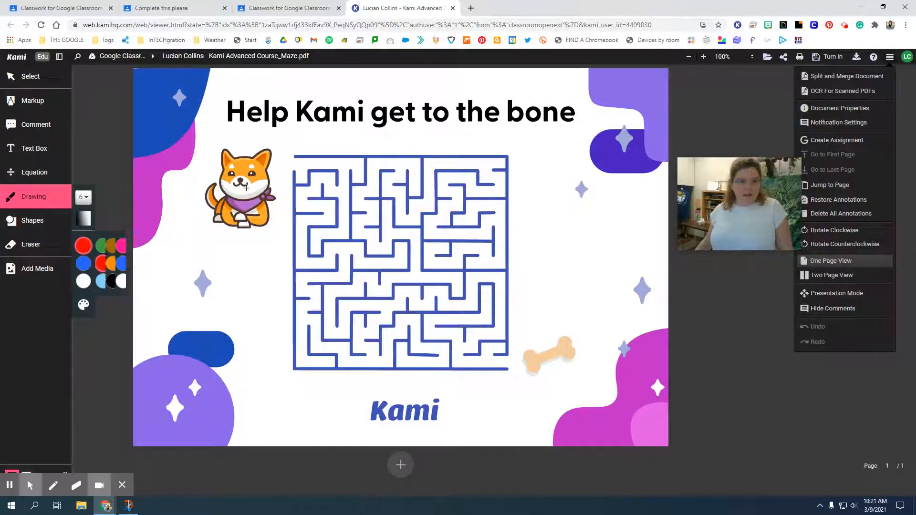
{"action": "mouse_move", "coordinate": [276, 165]}
{"action": "left_mouse_down"}
{"action": "mouse_move", "coordinate": [344, 168]}
{"action": "mouse_move", "coordinate": [345, 195]}
{"action": "mouse_move", "coordinate": [325, 184]}
{"action": "mouse_move", "coordinate": [294, 191]}
{"action": "mouse_move", "coordinate": [325, 211]}
{"action": "mouse_move", "coordinate": [299, 232]}
{"action": "mouse_move", "coordinate": [306, 265]}
{"action": "mouse_move", "coordinate": [344, 257]}
{"action": "mouse_move", "coordinate": [350, 272]}
{"action": "left_mouse_up"}
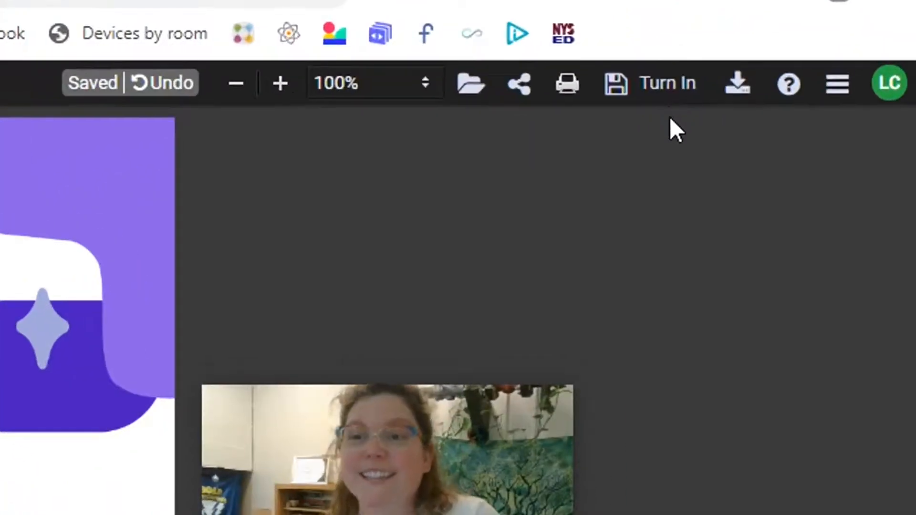
- Turn in the student's marked-up maze from Kami with its changes saved
{"action": "right_click", "coordinate": [658, 81]}
{"action": "left_click", "coordinate": [313, 194]}
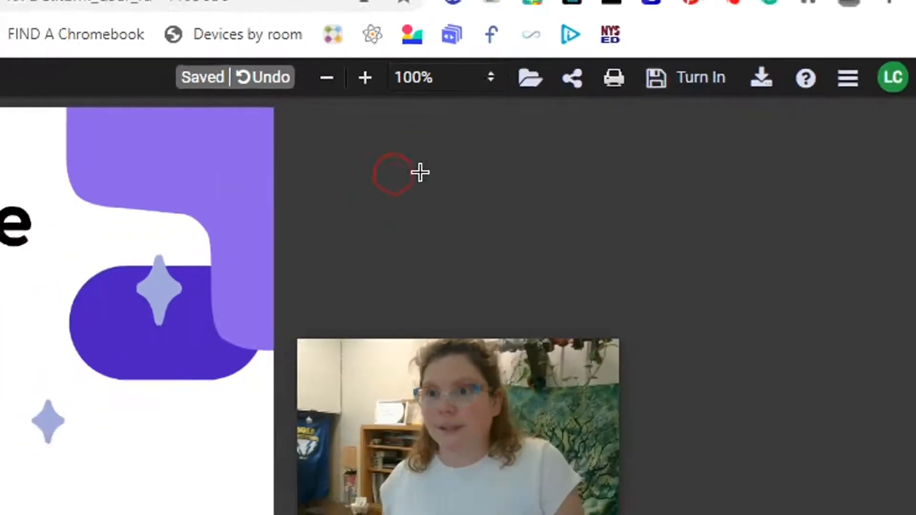
{"action": "left_click", "coordinate": [673, 83]}
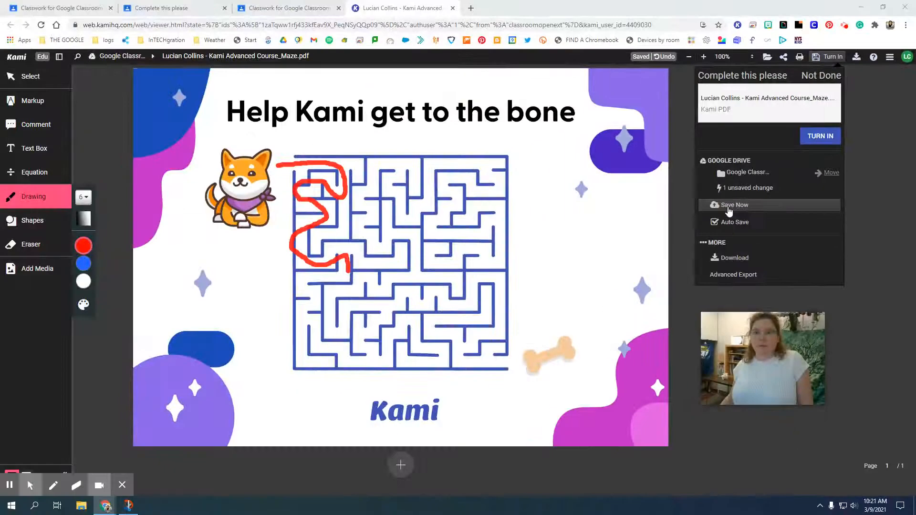
{"action": "left_click", "coordinate": [728, 210]}
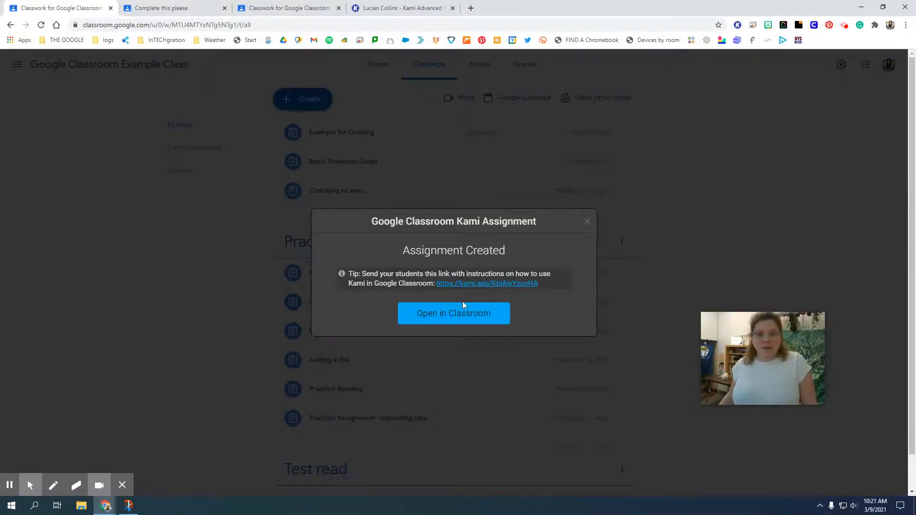
- In the teacher's account, open the student's submission for "Complete this please" and review the path drawn on the maze
{"action": "left_click", "coordinate": [587, 223]}
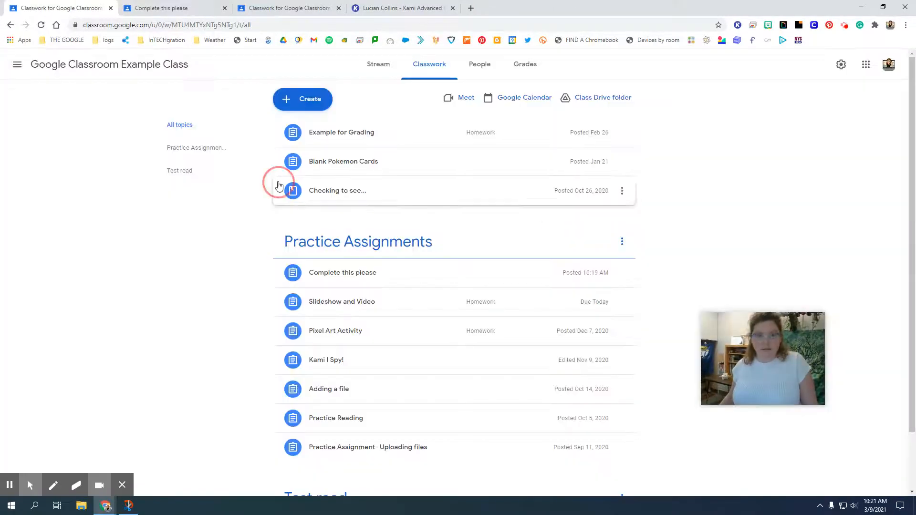
{"action": "left_click", "coordinate": [341, 277]}
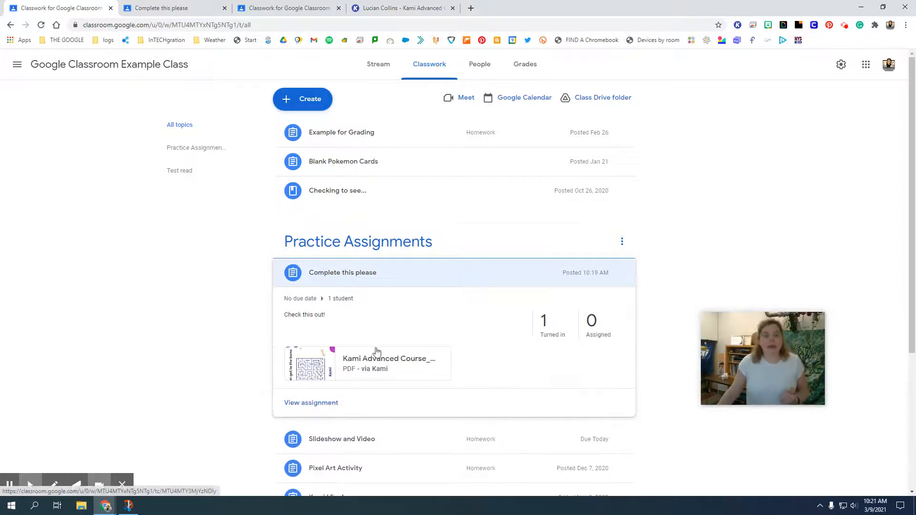
{"action": "left_click", "coordinate": [333, 403]}
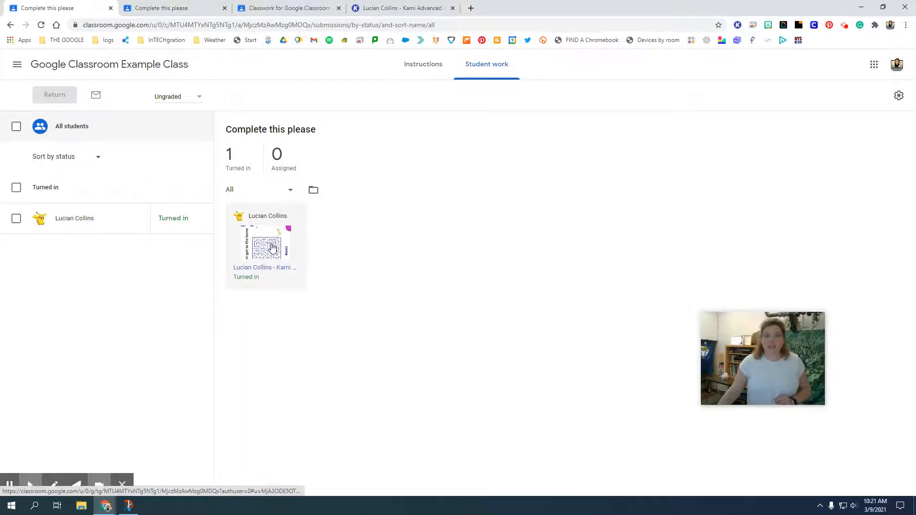
{"action": "left_click", "coordinate": [272, 247]}
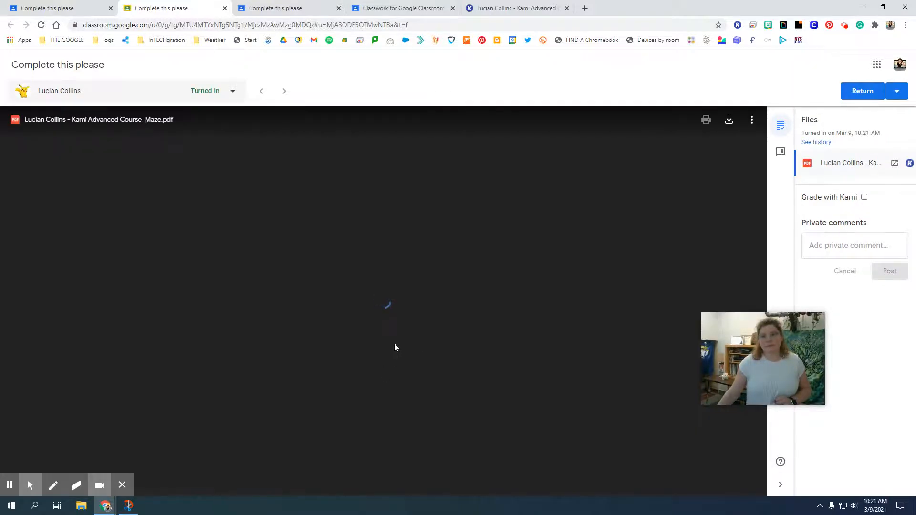
{"action": "scroll", "coordinate": [395, 341], "scroll_direction": "down", "scroll_amount": 4}
{"action": "scroll", "coordinate": [395, 342], "scroll_direction": "down", "scroll_amount": 1}
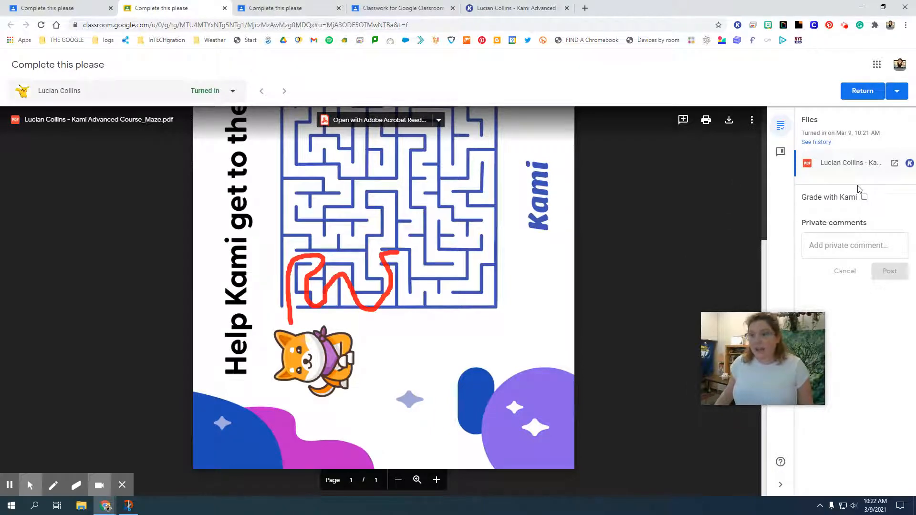
- Return the turned-in maze to the student and confirm it
{"action": "left_click", "coordinate": [848, 95]}
{"action": "left_click", "coordinate": [543, 309]}
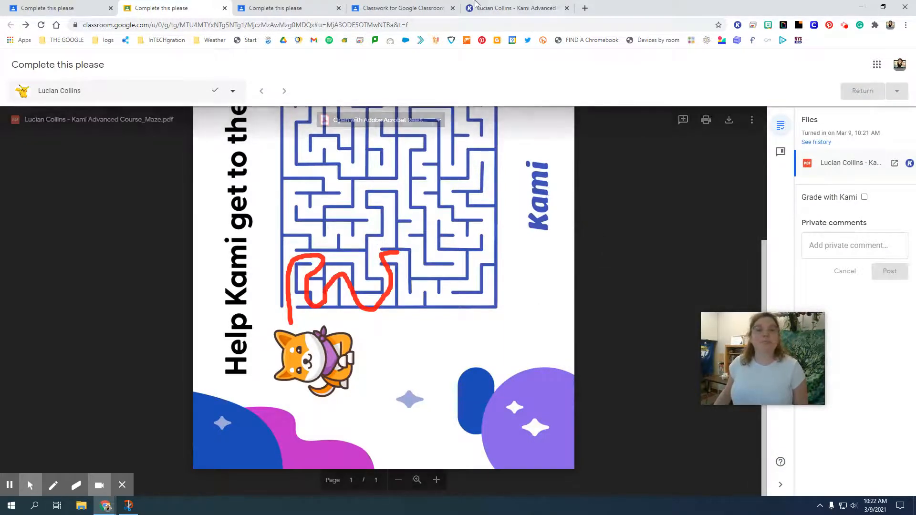
{"action": "scroll", "coordinate": [483, 371], "scroll_direction": "up", "scroll_amount": 4}
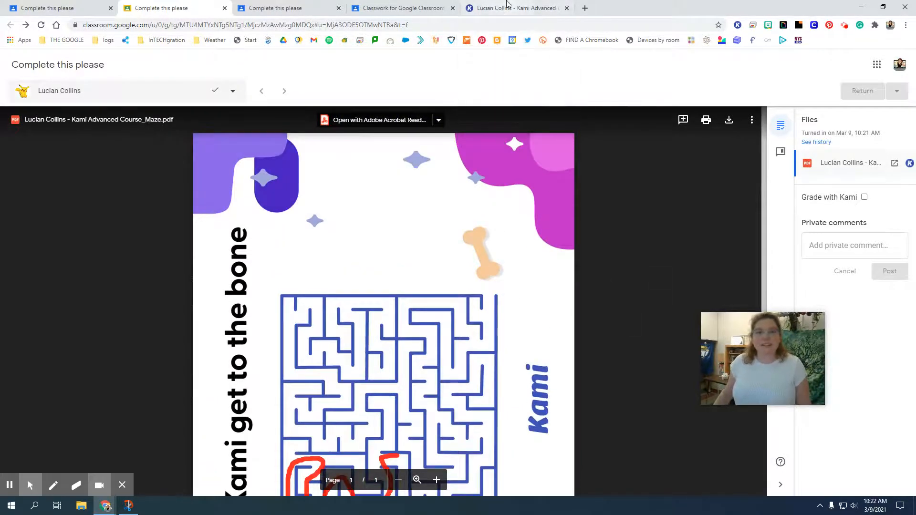
{"action": "left_click", "coordinate": [507, 5]}
{"action": "left_click", "coordinate": [395, 5]}
{"action": "left_click", "coordinate": [254, 5]}
{"action": "left_click", "coordinate": [161, 5]}
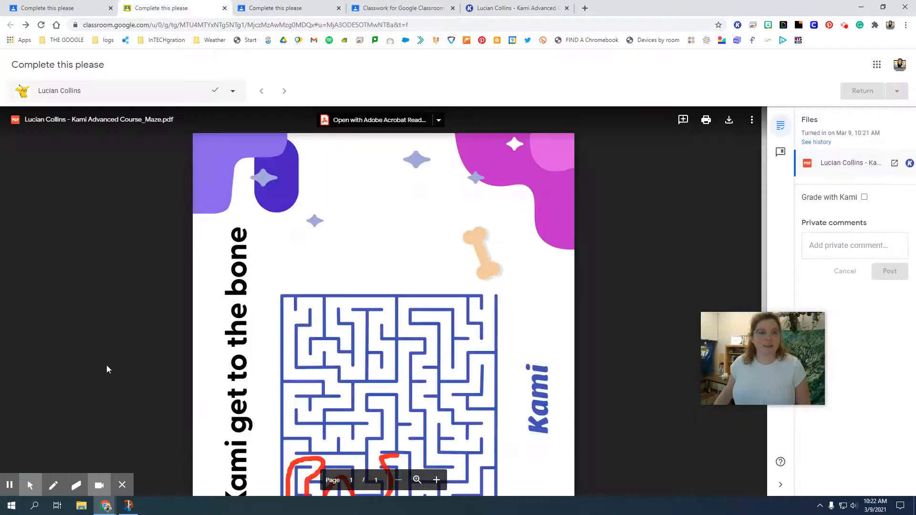
- Go from the student work page to the teacher's Classes overview and close that tab
{"action": "left_click", "coordinate": [56, 7]}
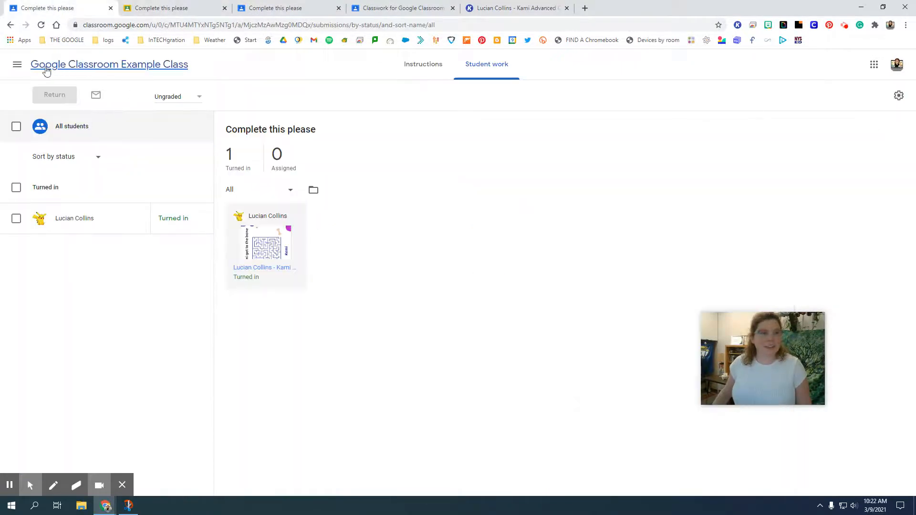
{"action": "left_click", "coordinate": [17, 64]}
{"action": "left_click", "coordinate": [21, 62]}
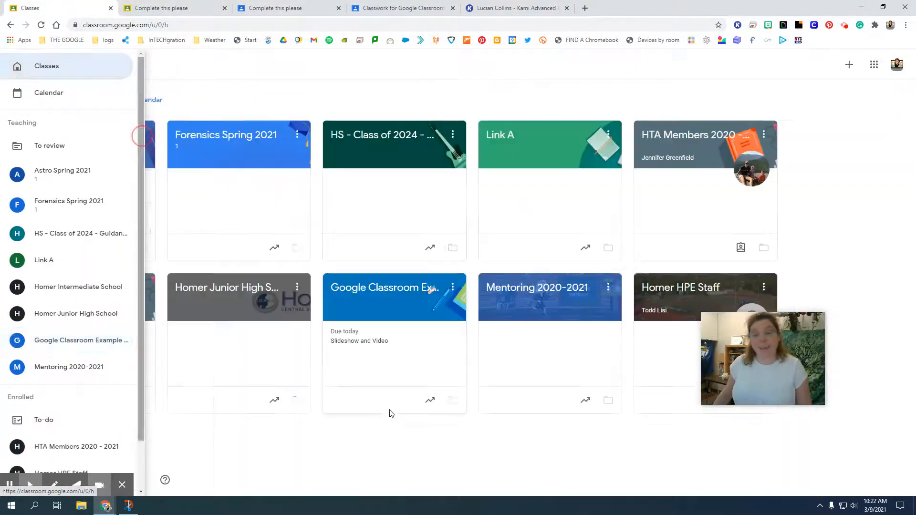
{"action": "left_click", "coordinate": [110, 8]}
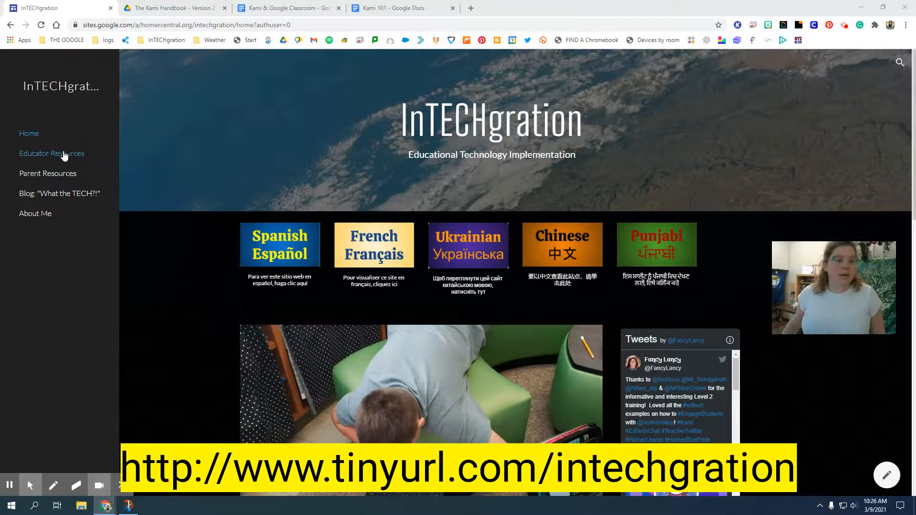
- Open the Educator Resources page of the InTECHgration site and find its Kami how-to links
{"action": "left_click", "coordinate": [67, 154]}
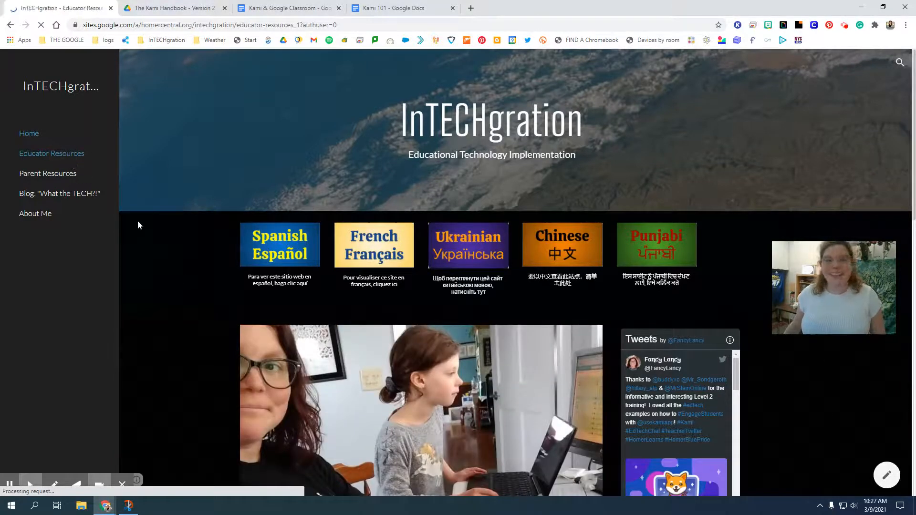
{"action": "scroll", "coordinate": [170, 320], "scroll_direction": "down", "scroll_amount": 4}
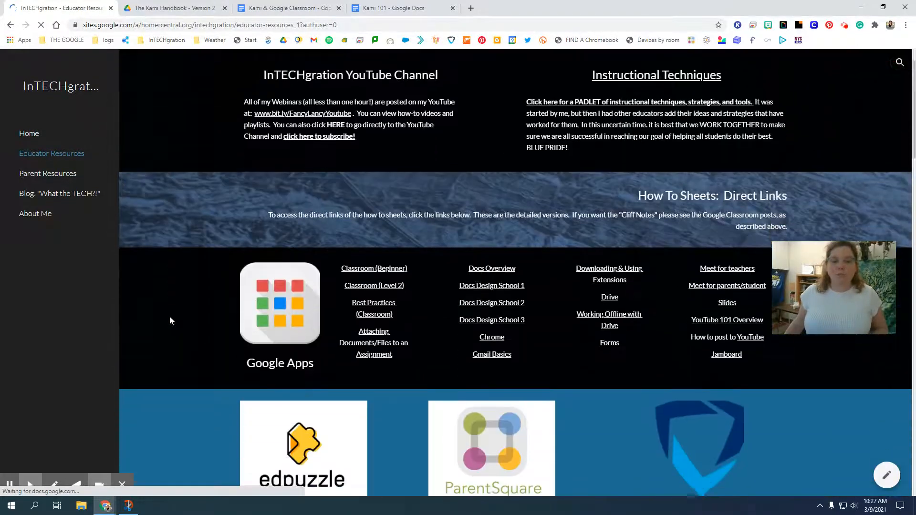
{"action": "scroll", "coordinate": [170, 320], "scroll_direction": "down", "scroll_amount": 10}
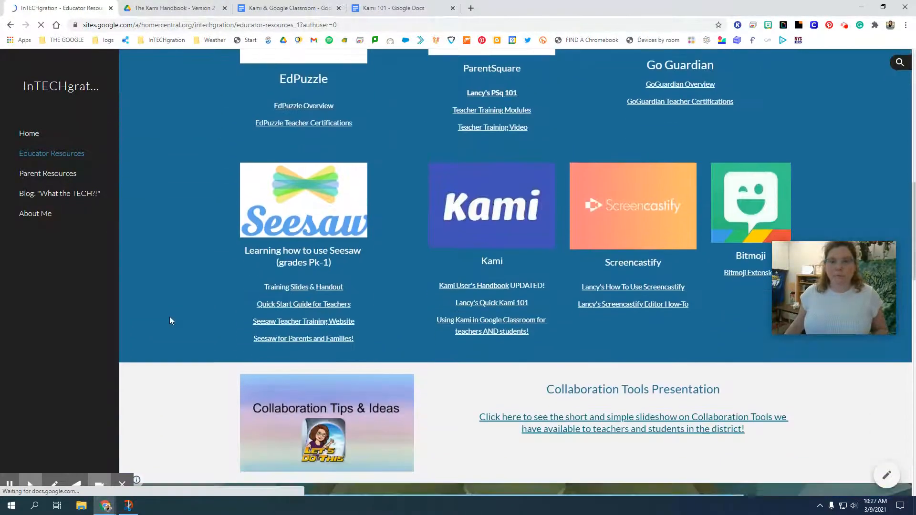